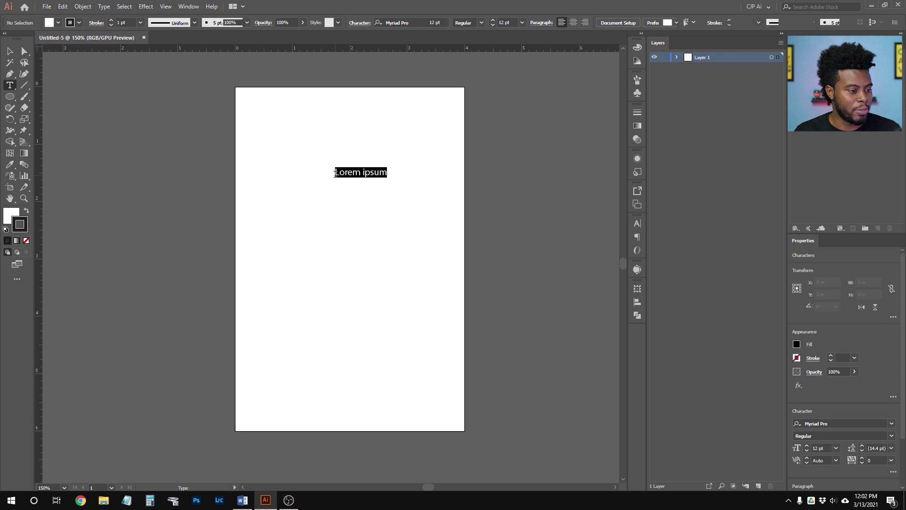
Replace the placeholder text with PLAN and add COMMT on a second line
type("PLA")
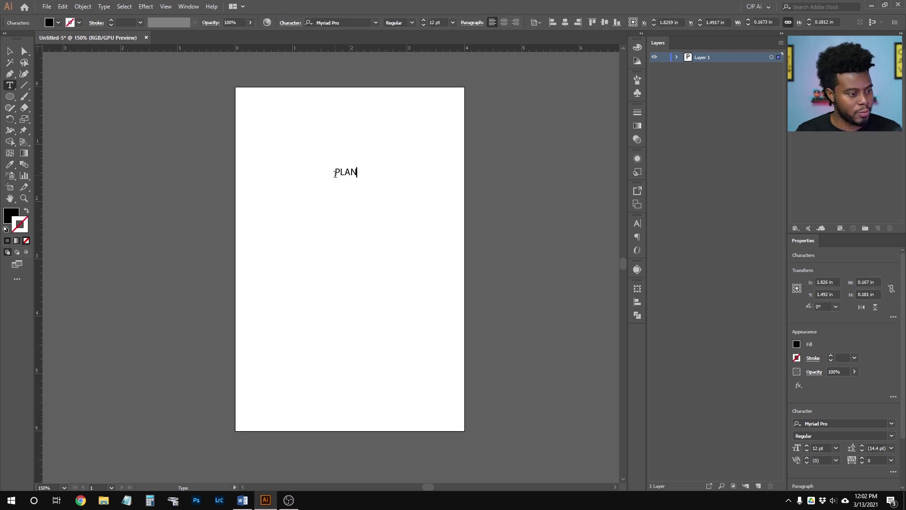
type("N")
key("Return")
type("COMMT")
Set the font size of the PLAN and COMMT lines to 48 pt
key("ctrl+a")
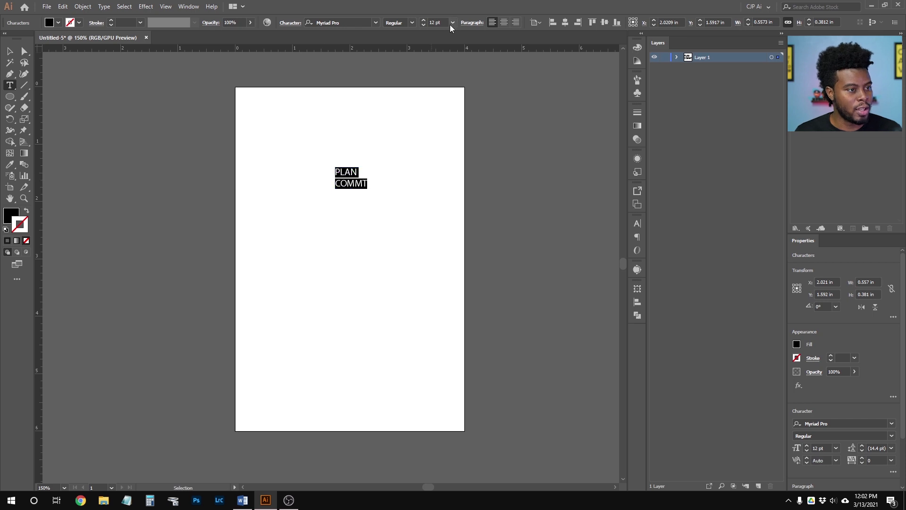
left_click(452, 23)
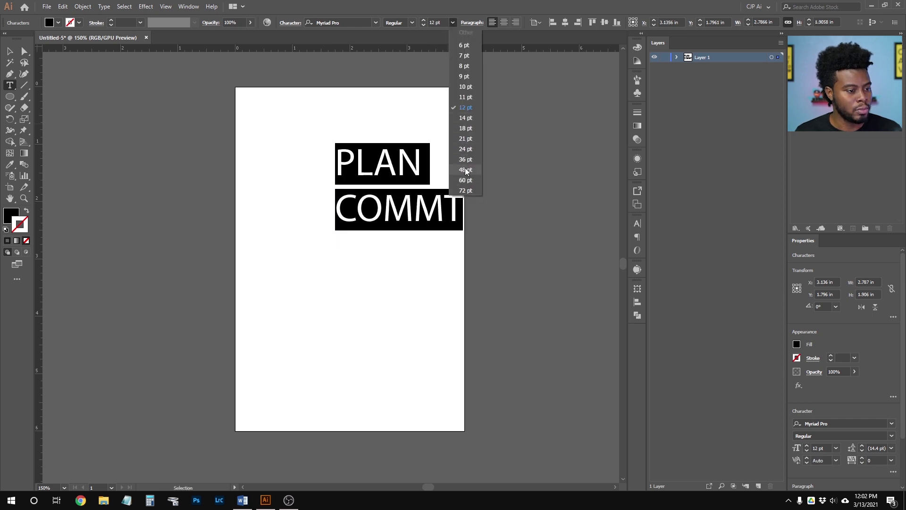
left_click(465, 170)
Move the text block inward from the artboard's right edge and centre-align its lines
left_click(9, 51)
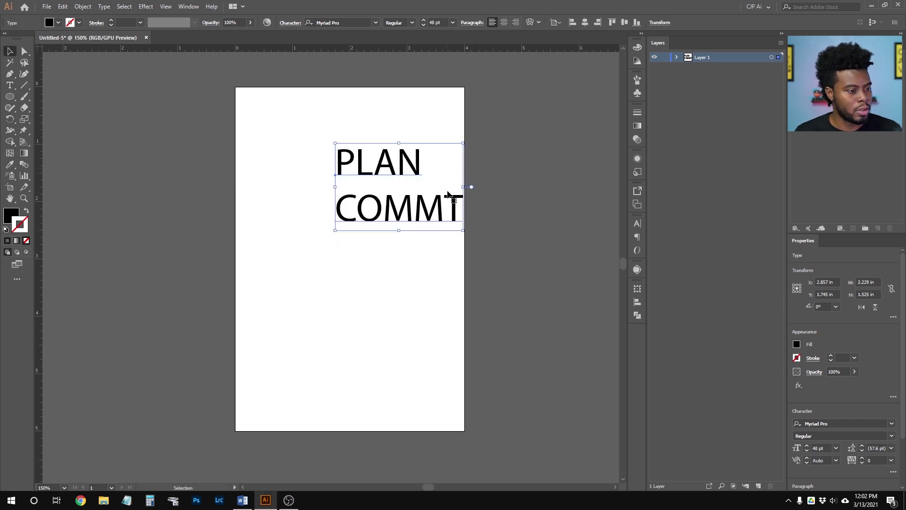
left_click_drag(415, 162, 381, 184)
left_click(504, 22)
Add CREATE and SUCCEED as two more lines below COMMT in the same text block
double_click(380, 181)
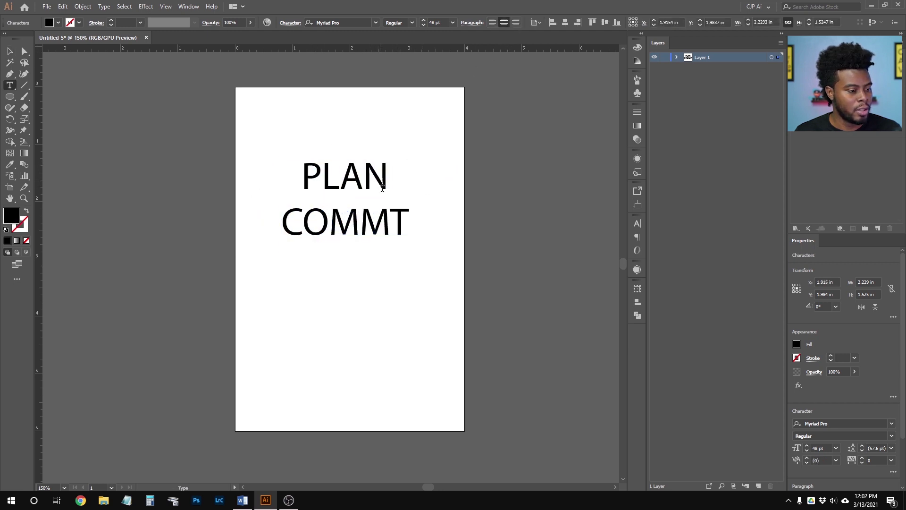
left_click(409, 211)
key("Return")
type("CREATE")
key("Return")
type("SUCCEED")
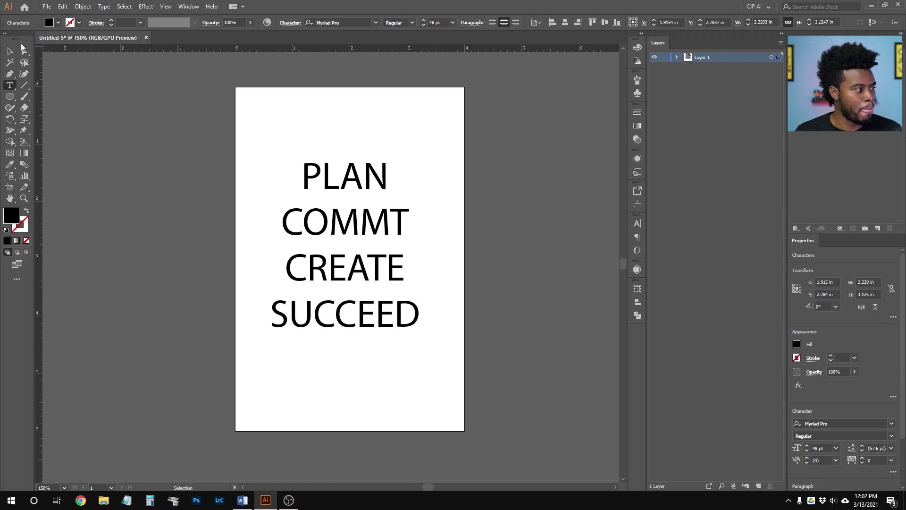
Change the font of all four lines to Bergen Text Bold Italic and deselect the text
key("ctrl")
key("ctrl+a")
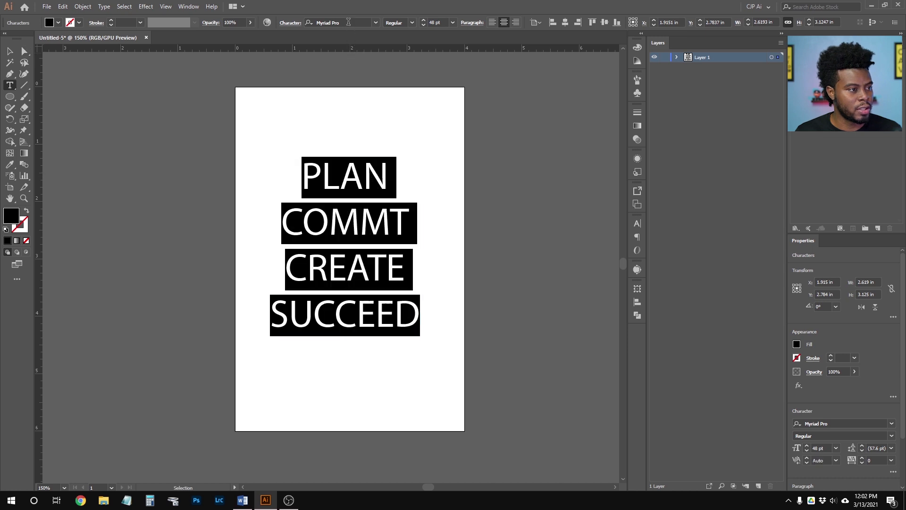
left_click(350, 22)
type("berge")
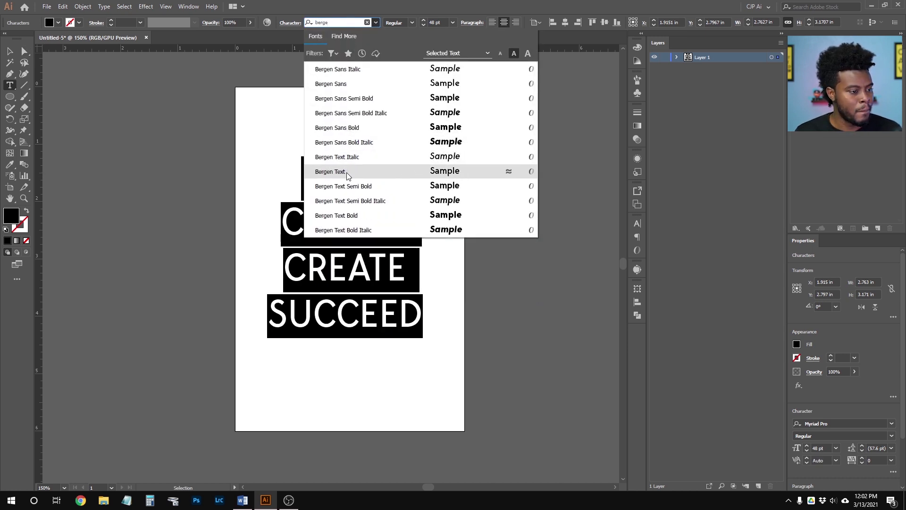
left_click(349, 232)
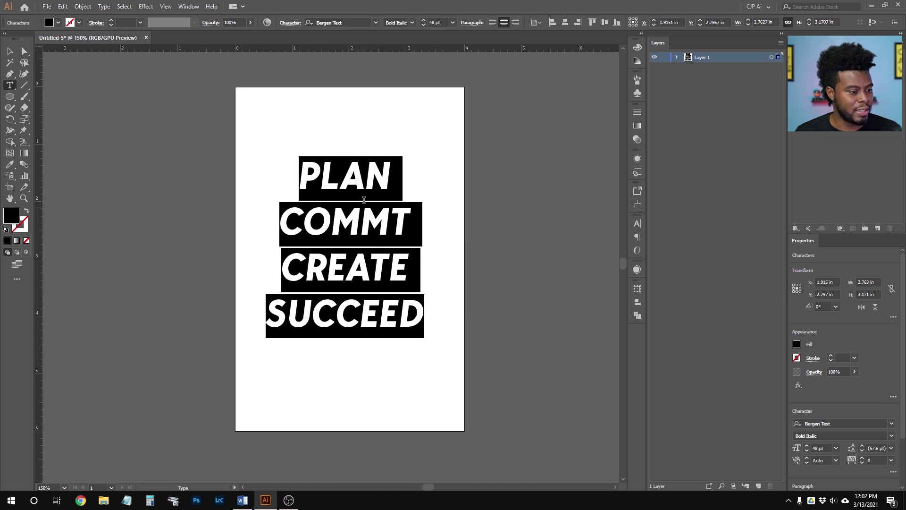
left_click(10, 51)
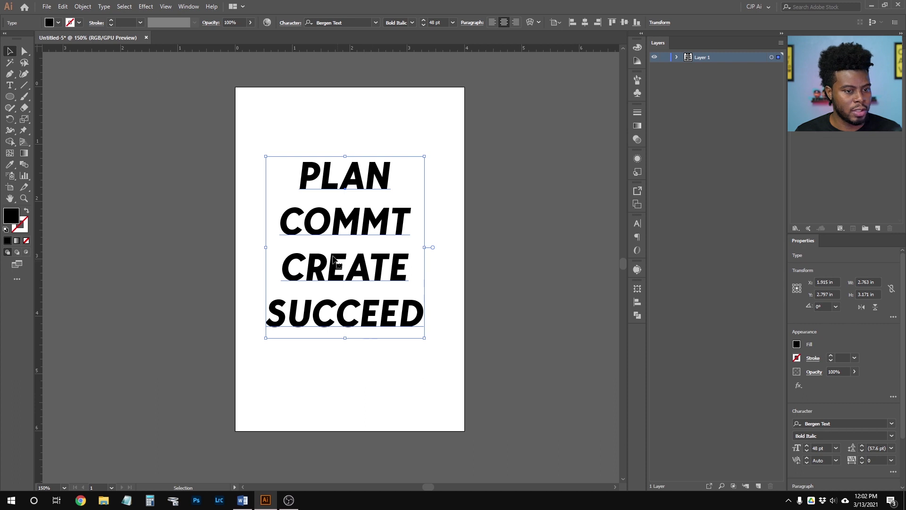
left_click(357, 134)
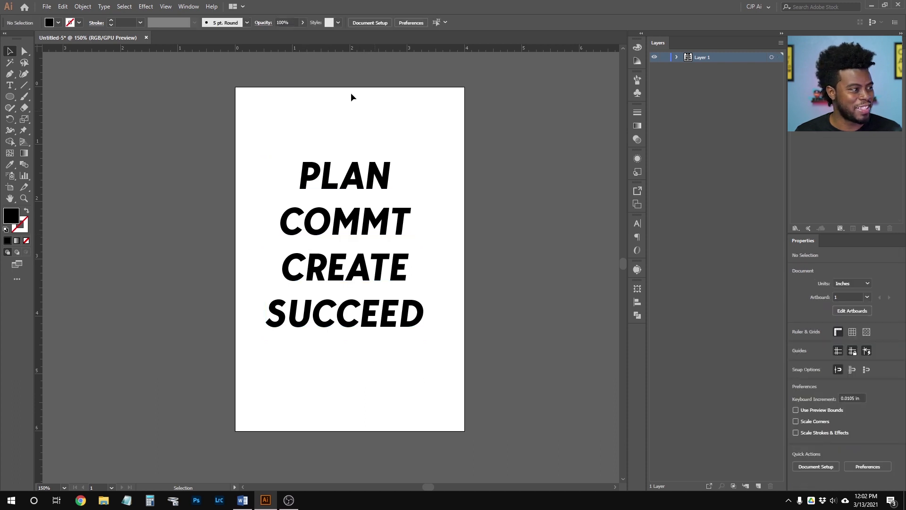
Save the document as Adobe Illustrator file LSPV 046 Multiple Size Tutorial in the LSPV 046 folder with the default Illustrator options
key("ctrl+s")
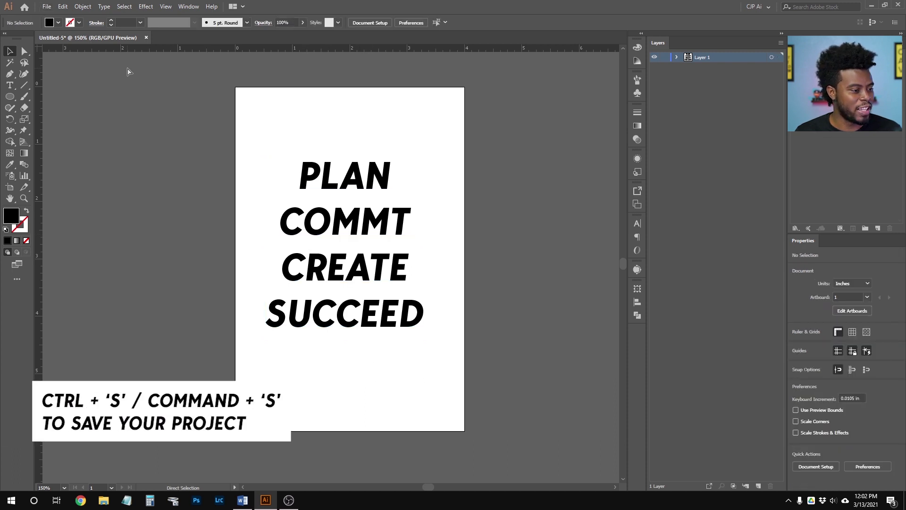
left_click(49, 8)
left_click(76, 83)
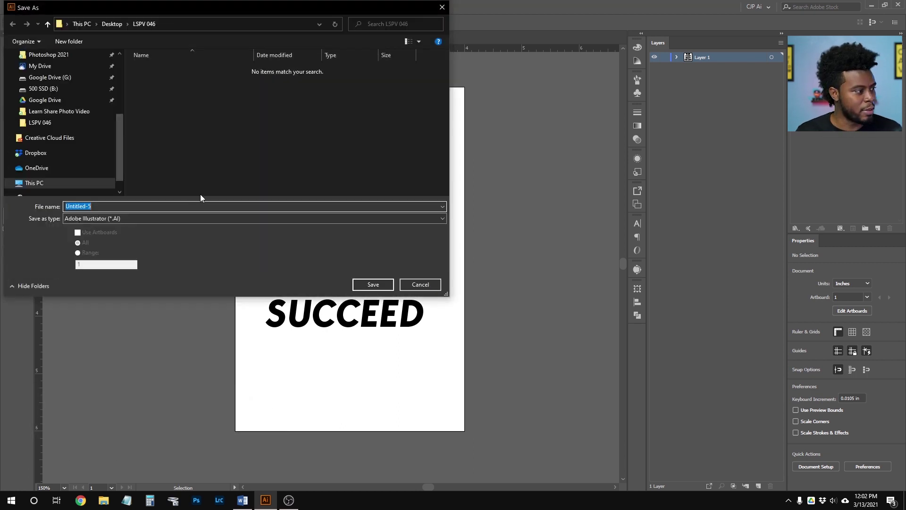
type("LSPV 046 Multiple Size Tutorial")
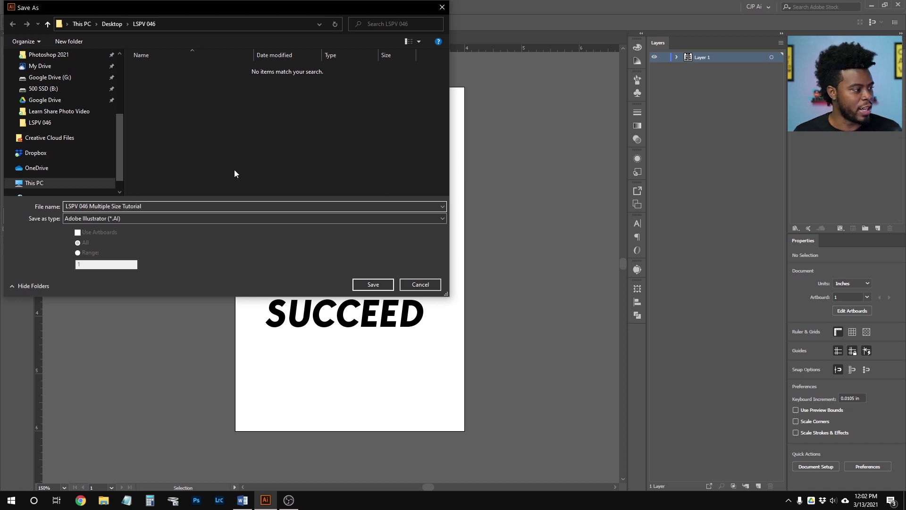
left_click(381, 285)
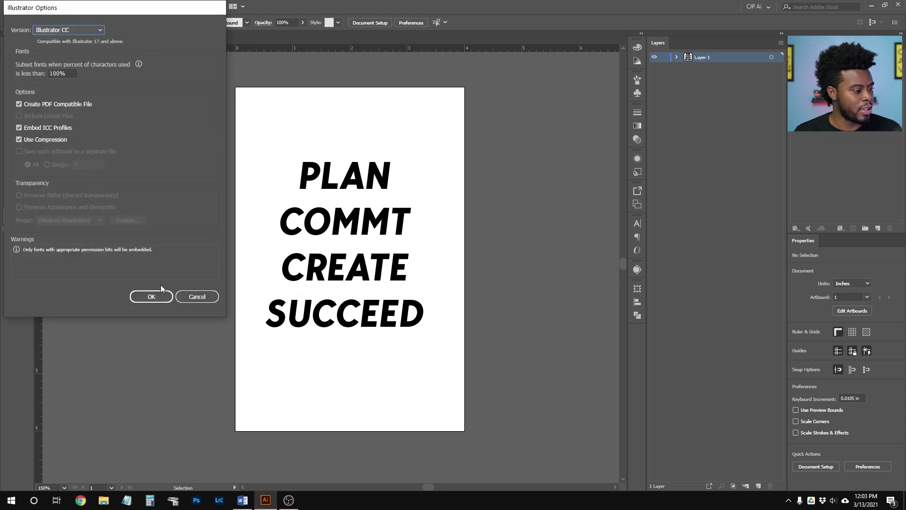
left_click(151, 296)
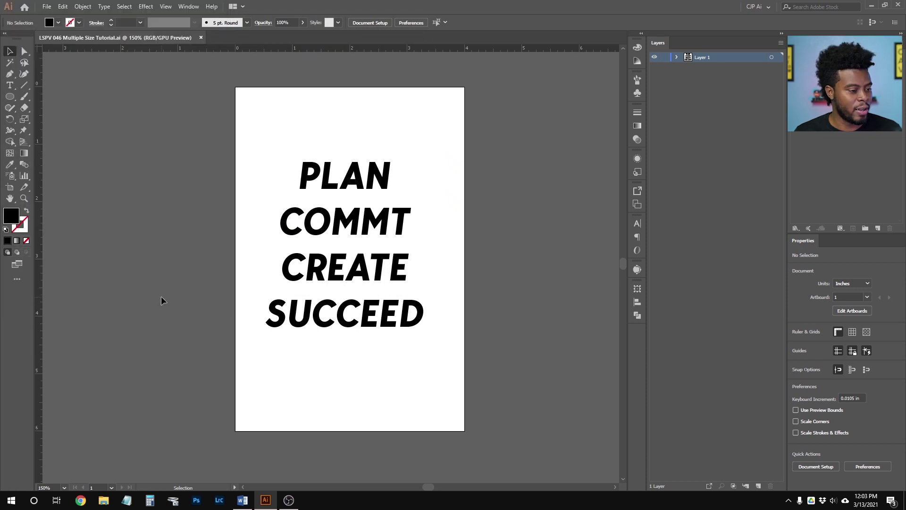
Tighten the line spacing of the four-line text block by setting its leading to 48 pt
left_click(360, 210)
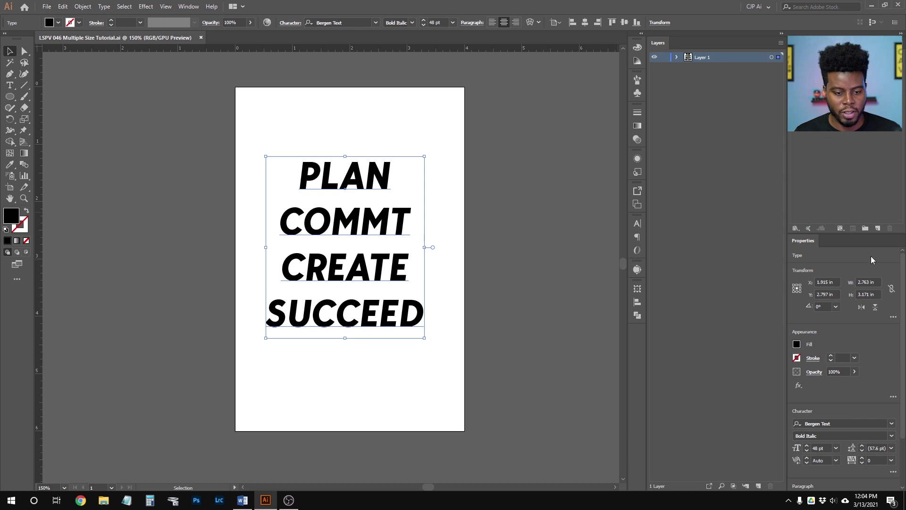
left_click_drag(871, 209, 871, 94)
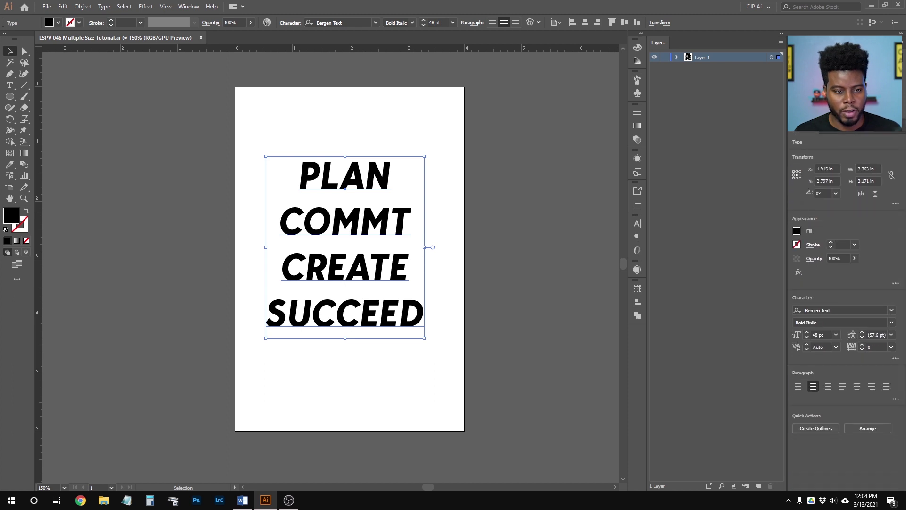
left_click(891, 333)
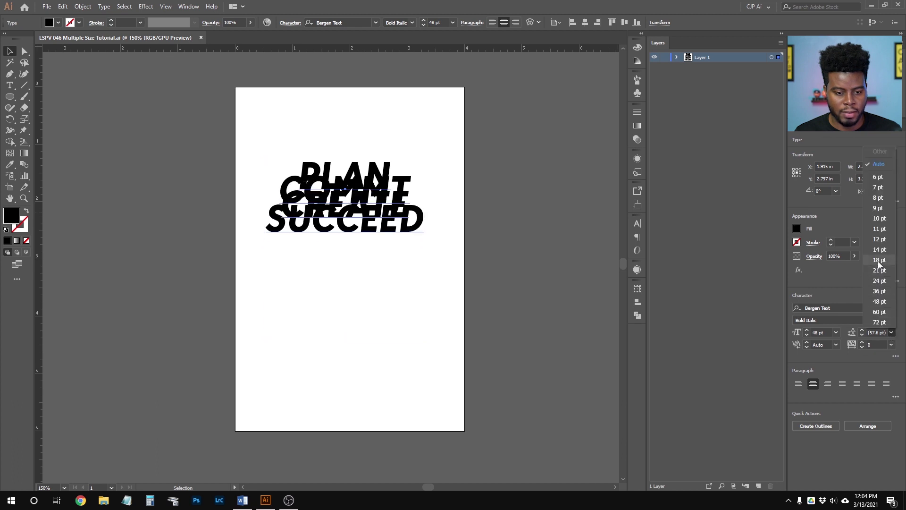
left_click(884, 306)
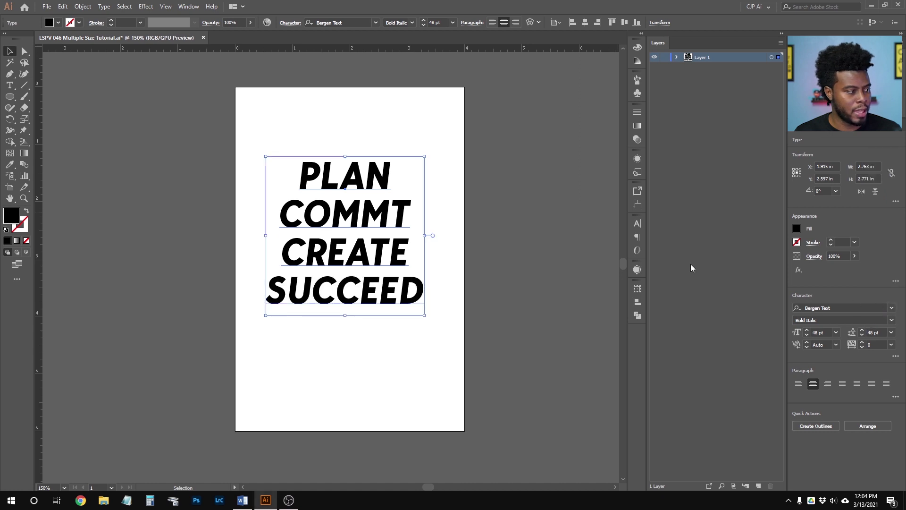
left_click(297, 137)
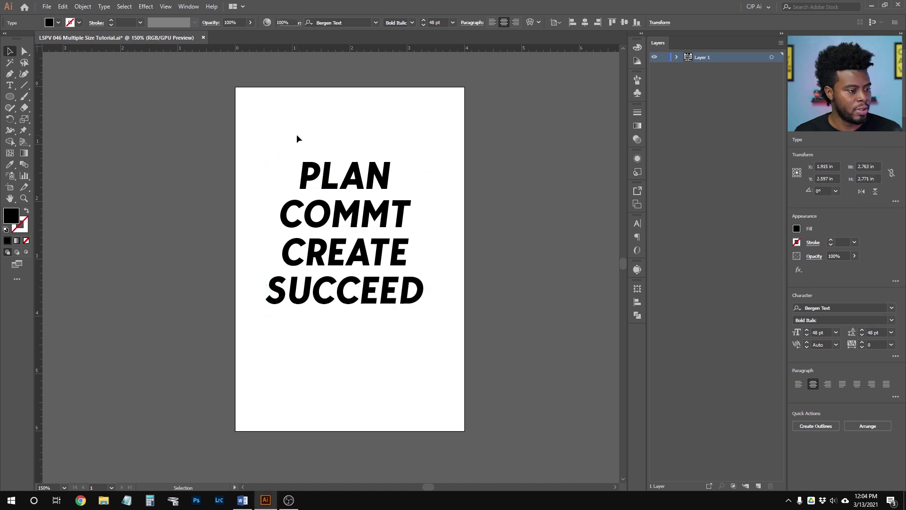
Centre the text block horizontally on the artboard and save the document
left_click(338, 182)
left_click(585, 22)
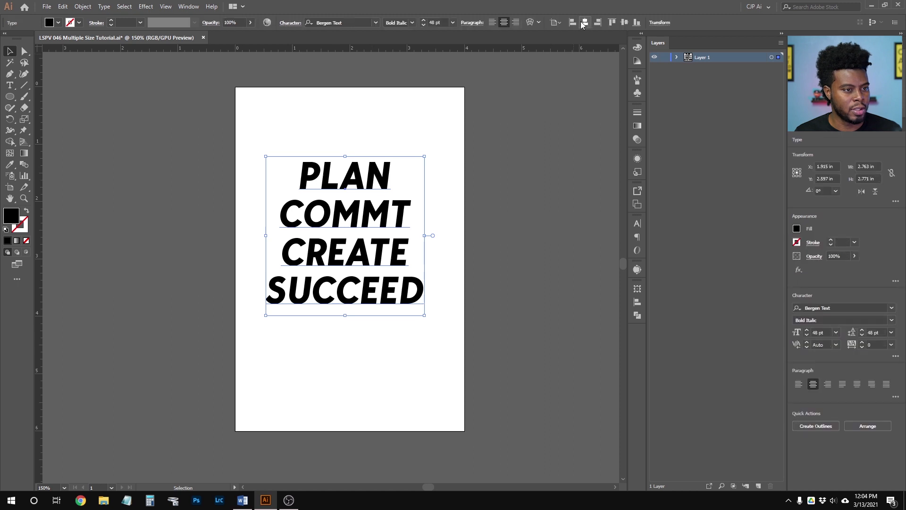
left_click(375, 121)
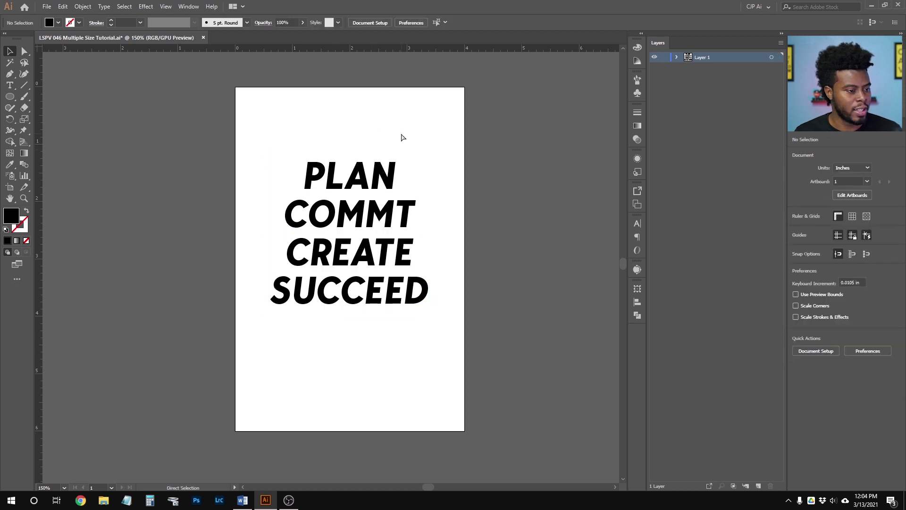
key("ctrl+s")
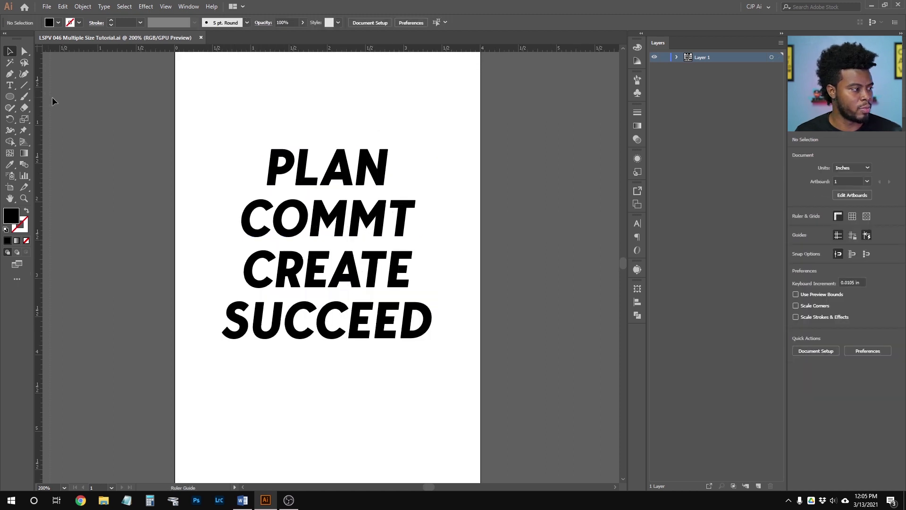
Place vertical guides at 0.5 in and 3.5 in to mark the artboard's side margins
left_click_drag(39, 98, 213, 106)
left_click_drag(342, 115, 440, 111)
scroll(390, 123, "down", 1)
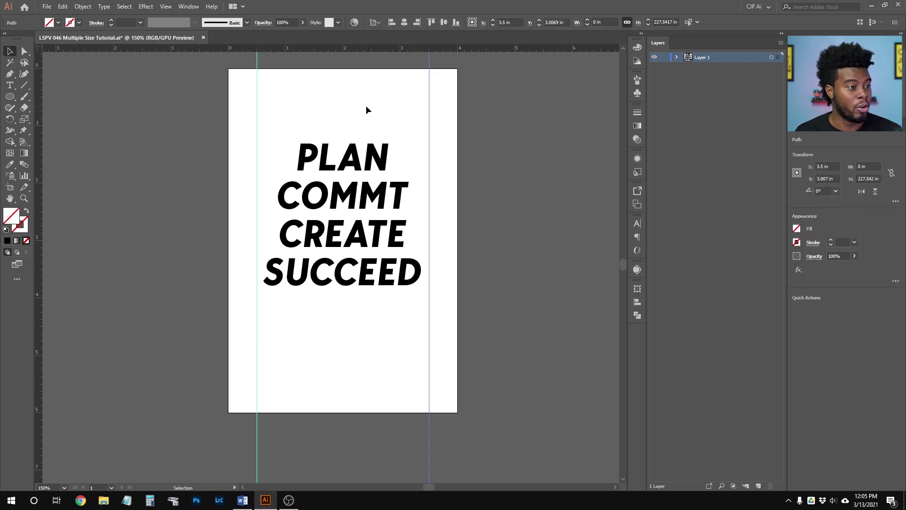
Place horizontal guides at 0.5 in and 5.5 in to mark the artboard's top and bottom margins
scroll(366, 110, "up", 1)
left_click_drag(350, 46, 343, 110)
scroll(343, 109, "down", 1)
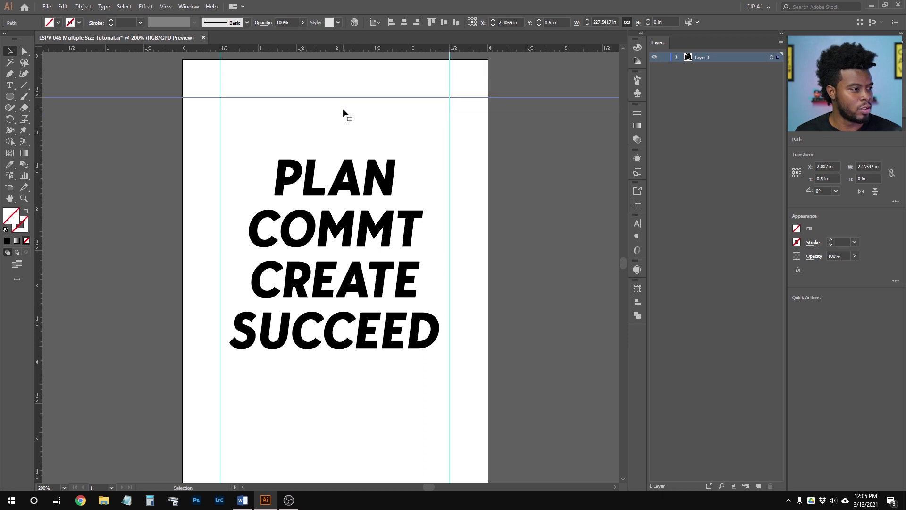
scroll(343, 108, "down", 5)
left_click_drag(352, 49, 348, 330)
scroll(326, 227, "up", 3)
scroll(329, 231, "up", 1)
scroll(329, 231, "down", 1)
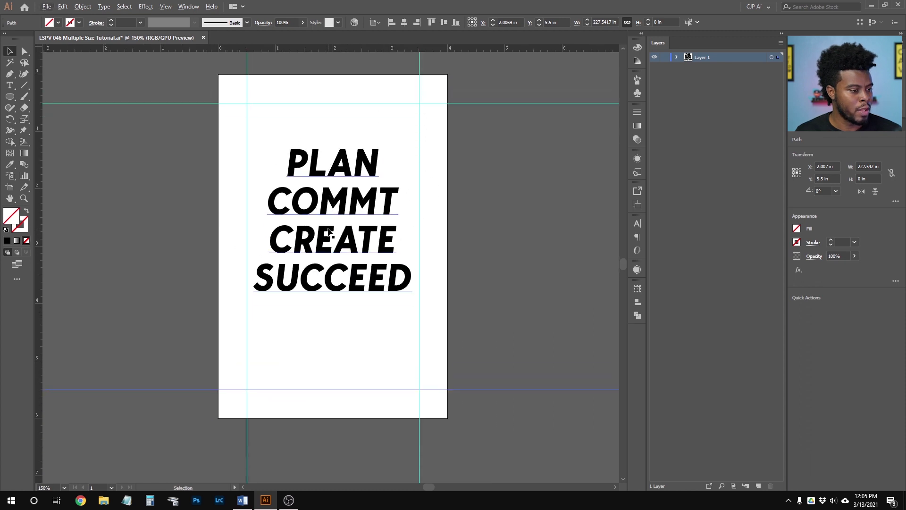
Add a separate text line reading PROV 16:3 NLT just below SUCCEED
scroll(323, 351, "up", 1)
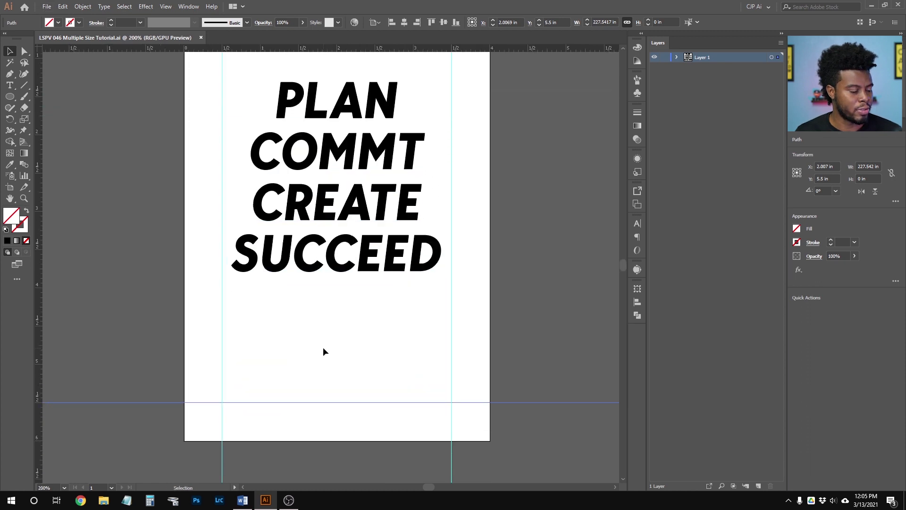
scroll(323, 352, "up", 2)
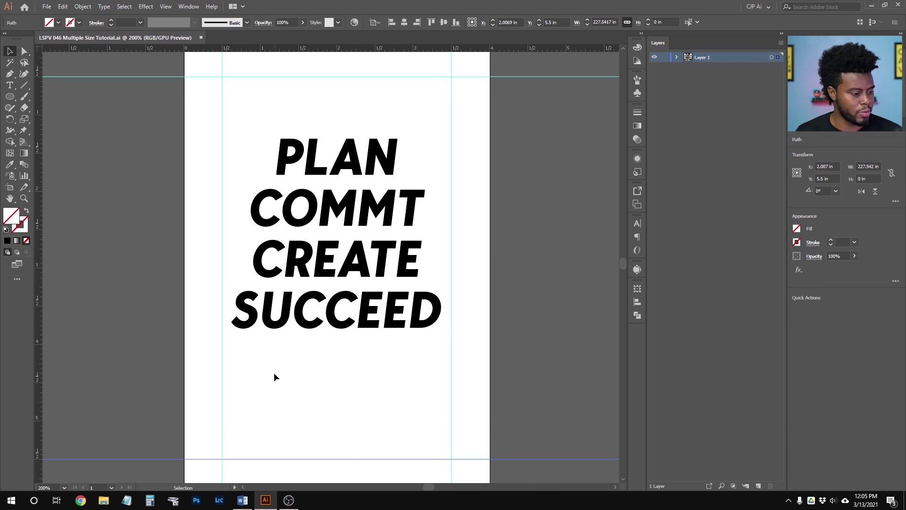
scroll(313, 370, "up", 3)
key("t")
left_click(285, 306)
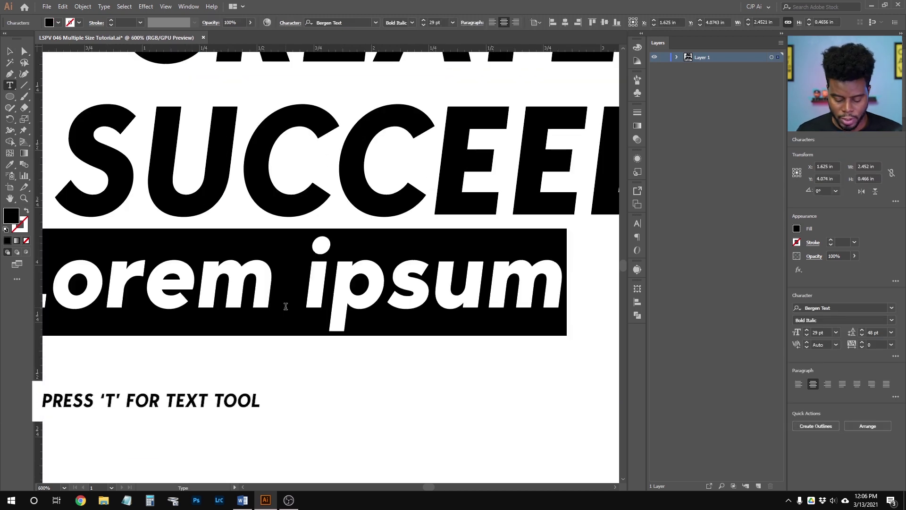
type("PROVER")
key("BackSpace")
key("BackSpace")
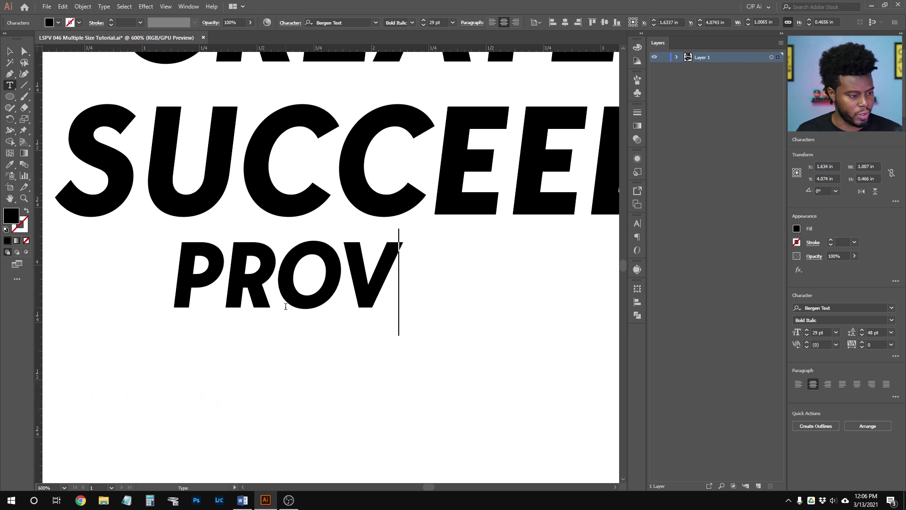
type("16:")
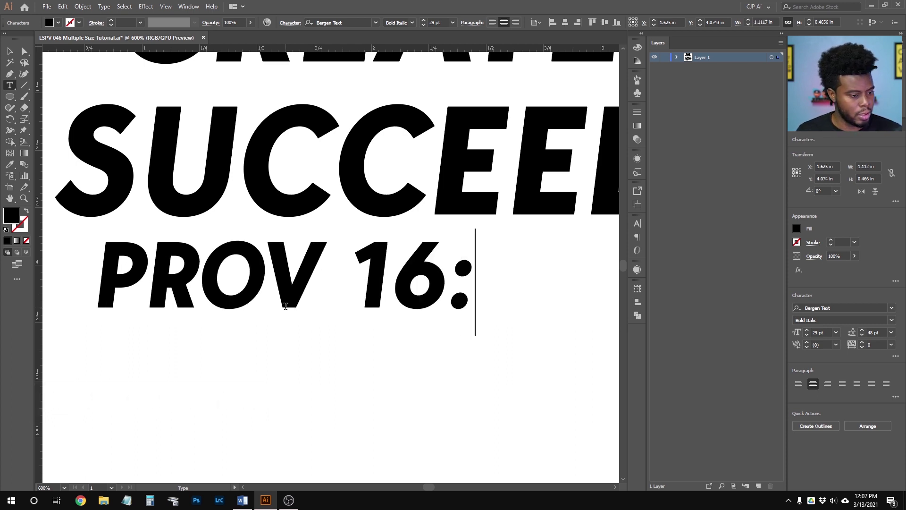
type("3 NLT")
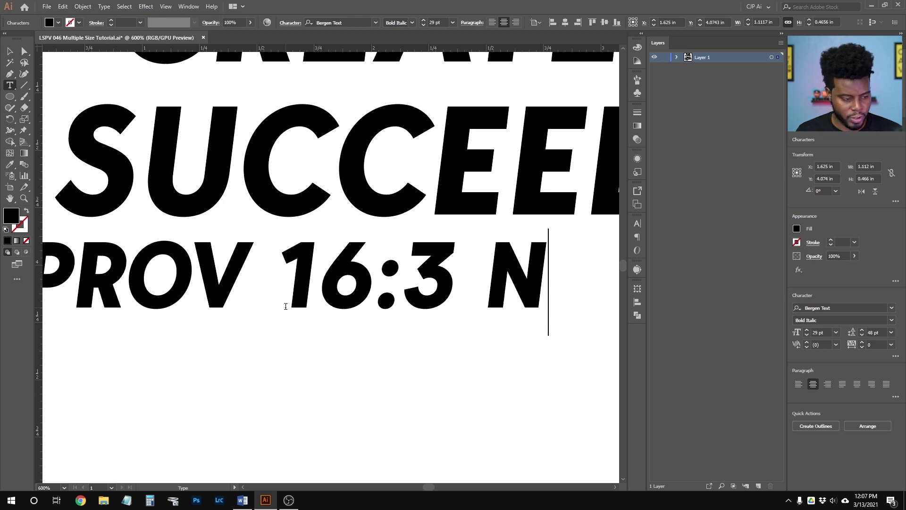
Finish editing the PROV 16:3 NLT line and centre it horizontally on the artboard
scroll(295, 304, "down", 2)
key("Return")
key("BackSpace")
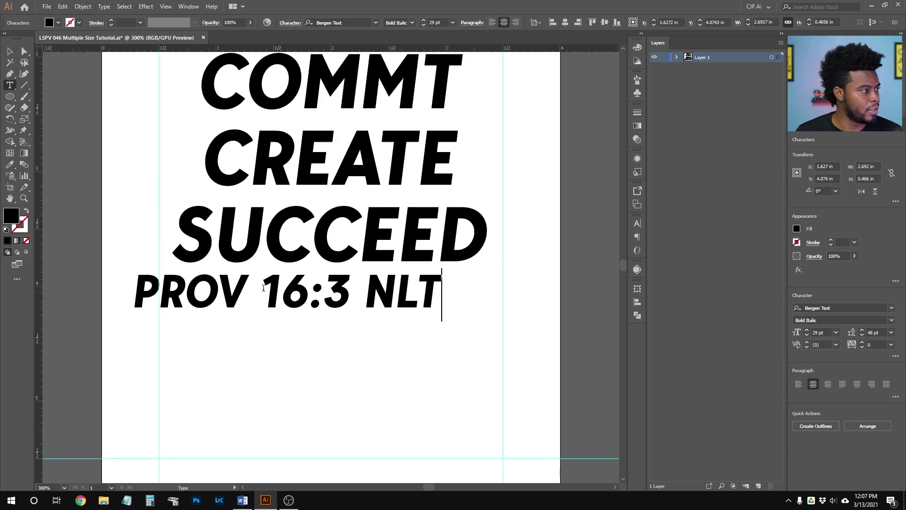
left_click(10, 51)
left_click(585, 22)
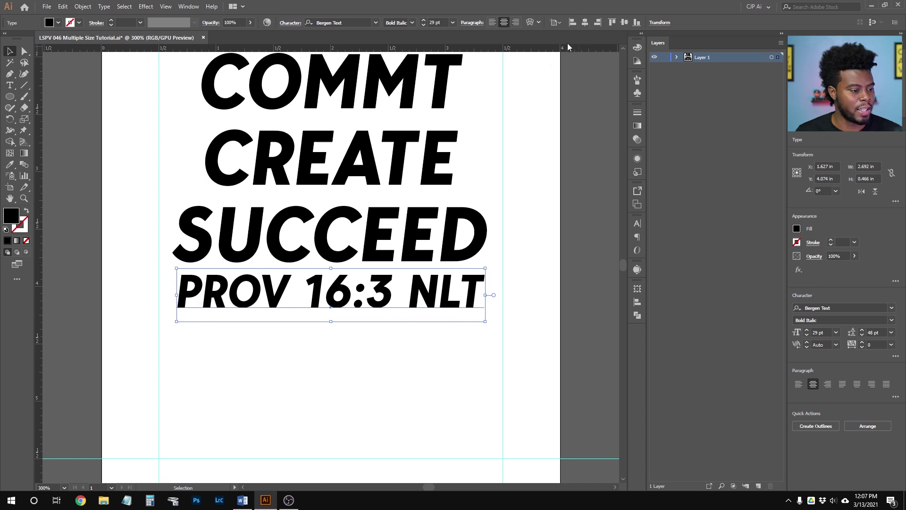
Move the PROV 16:3 NLT line down slightly to leave a small gap below SUCCEED, keeping it centred on the artboard
left_click(344, 316)
left_click_drag(344, 303, 341, 321)
left_click(344, 350)
scroll(345, 359, "down", 2)
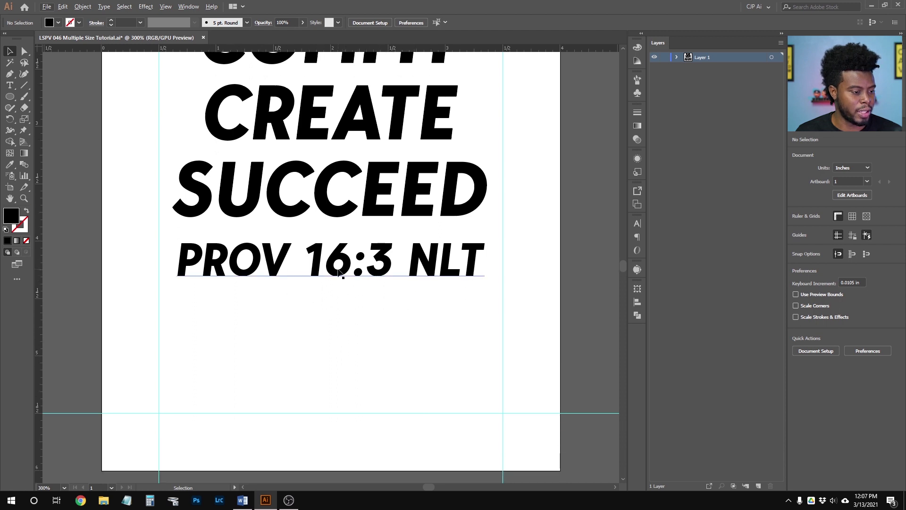
Duplicate the PROV 16:3 NLT line and place the copy a short distance below the original
left_click(352, 267)
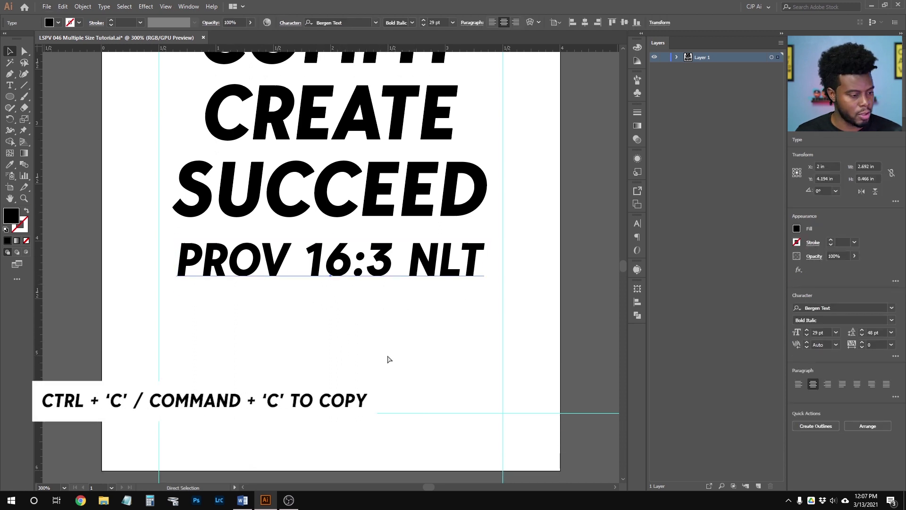
right_click(388, 356)
left_click(375, 346)
key("ctrl+v")
left_click(356, 308)
left_click_drag(354, 263, 354, 325)
double_click(354, 326)
key("ctrl+a")
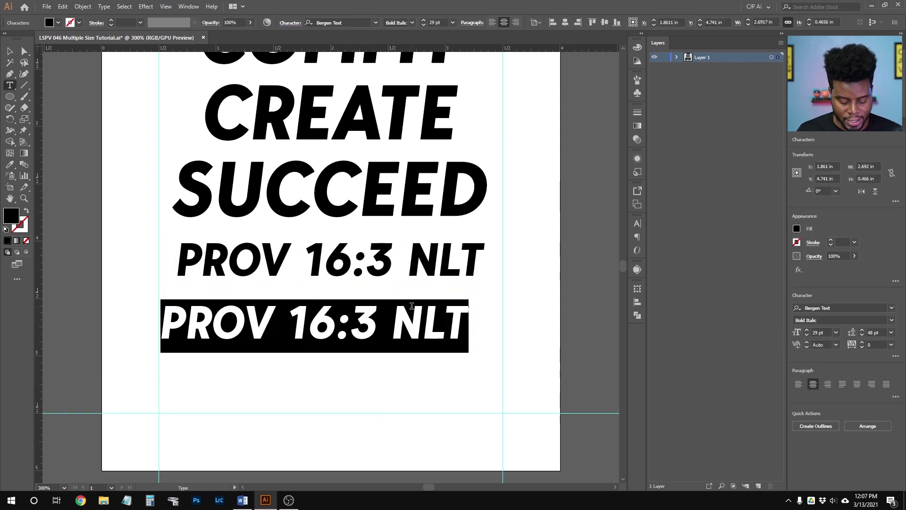
type("@LEARNSHAREPHOTO")
key("BackSpace")
type("TO")
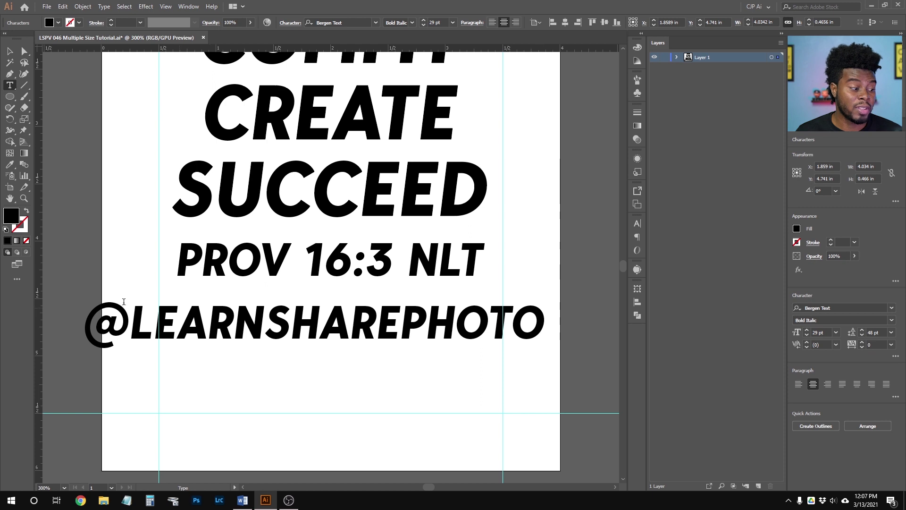
key("ctrl+a")
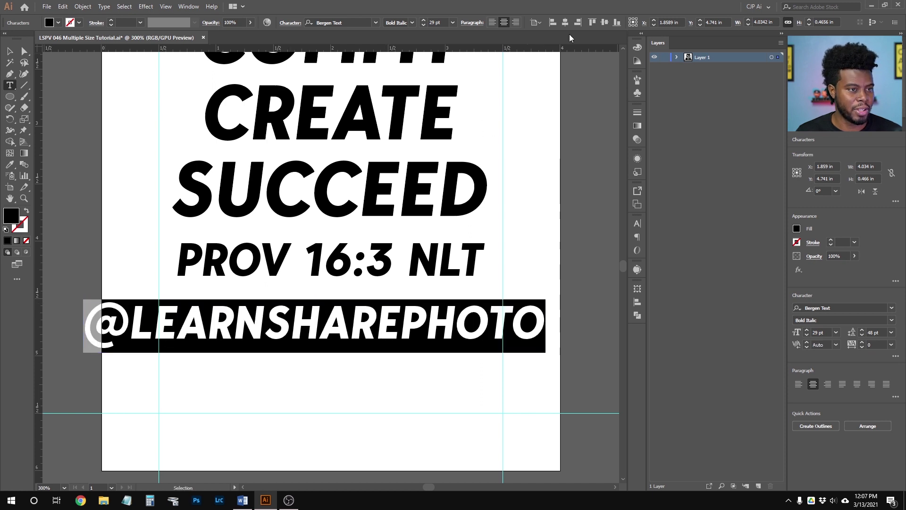
left_click(876, 332)
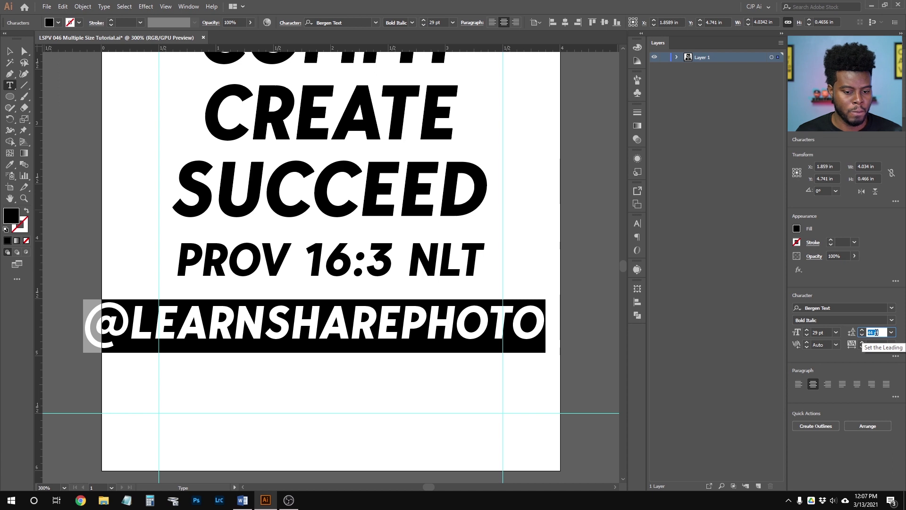
key("Return")
left_click(823, 333)
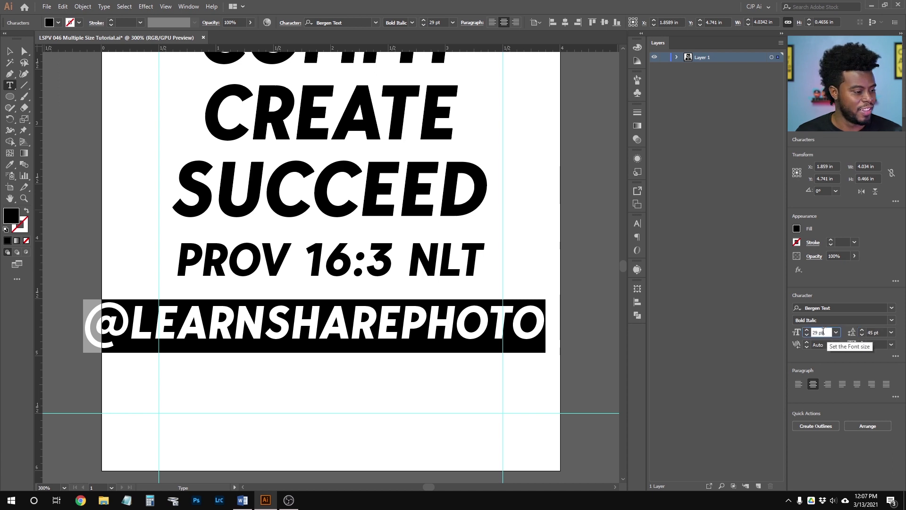
key("Down")
key("Down")
key("Down")
key("Down")
key("Down")
key("Down")
key("Down")
key("Down")
key("Down")
key("Down")
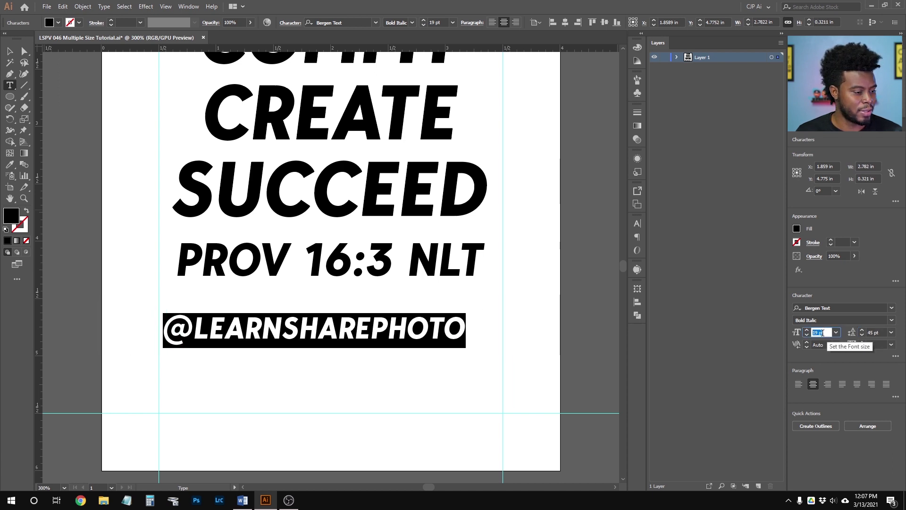
left_click(9, 50)
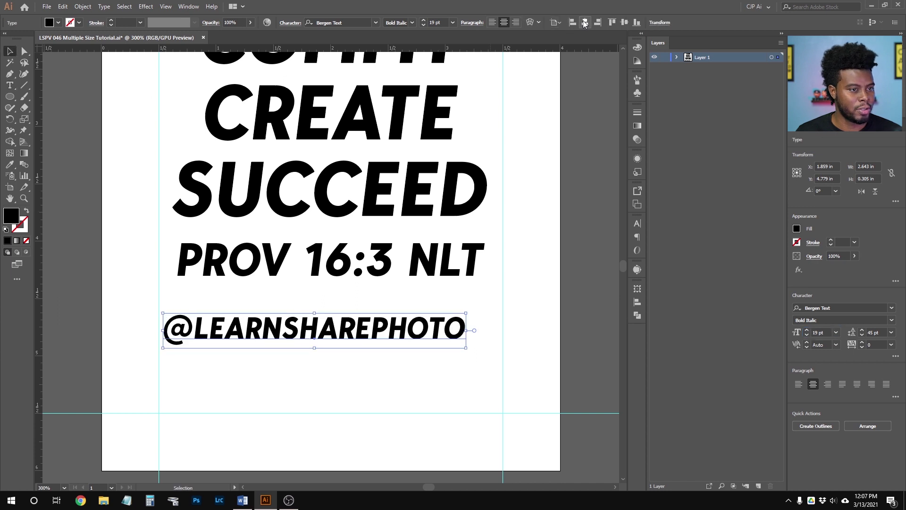
mouse_move(343, 330)
left_mouse_down()
mouse_move(343, 309)
mouse_move(343, 319)
left_mouse_up()
left_click(336, 344)
Save the document with the handle line in place
key("ctrl+0")
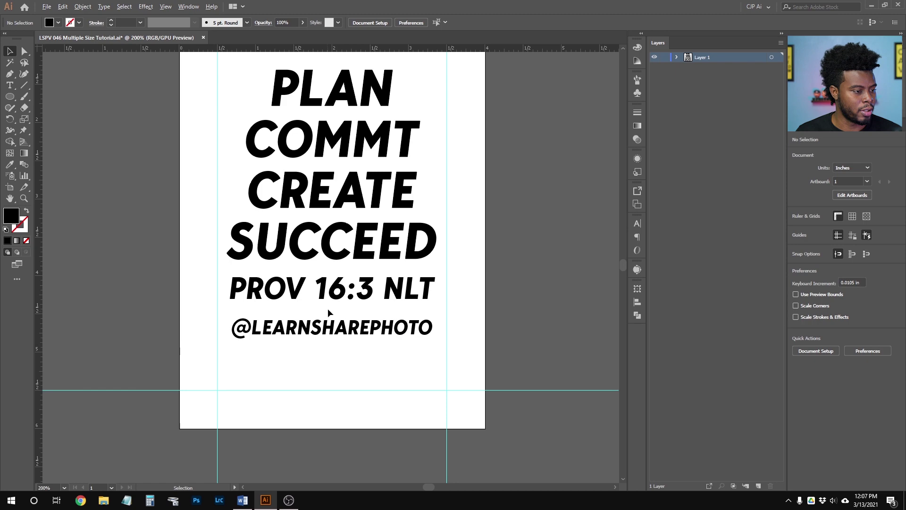
scroll(327, 309, "up", 1)
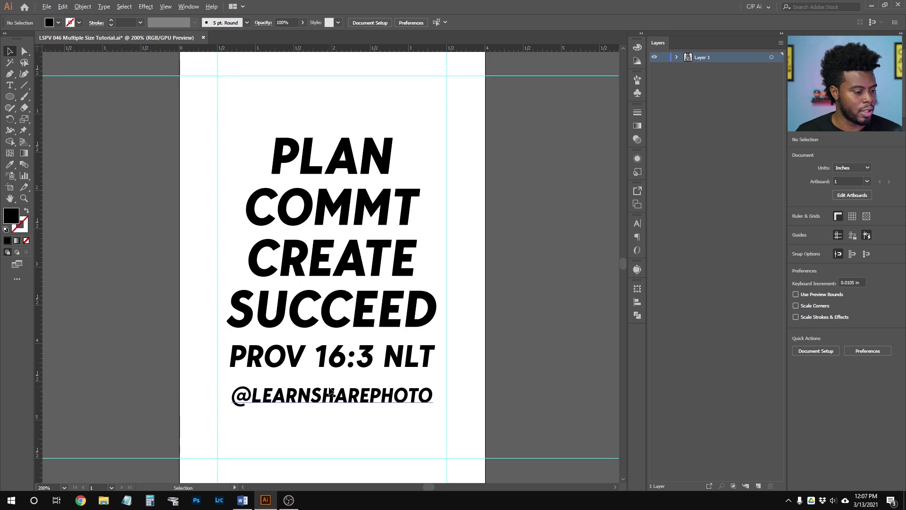
scroll(333, 376, "up", 2)
scroll(330, 373, "down", 2)
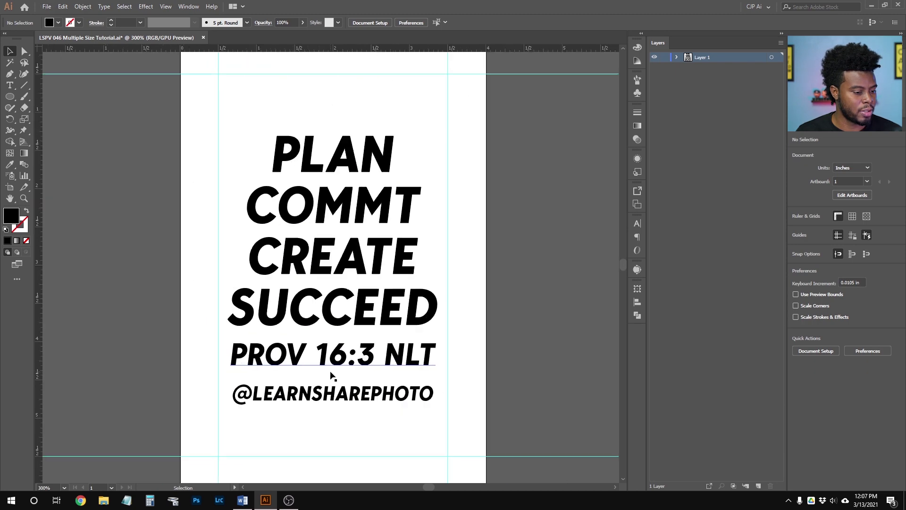
scroll(330, 373, "up", 1)
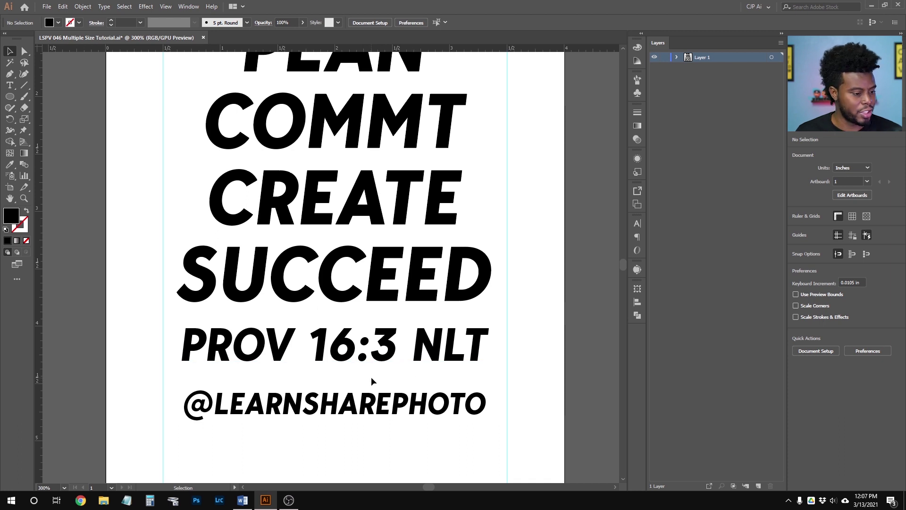
key("a")
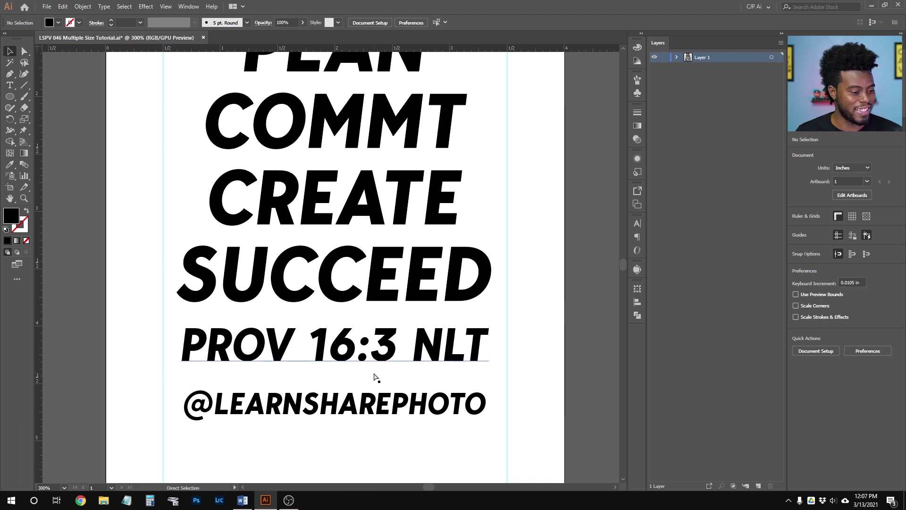
key("ctrl+s")
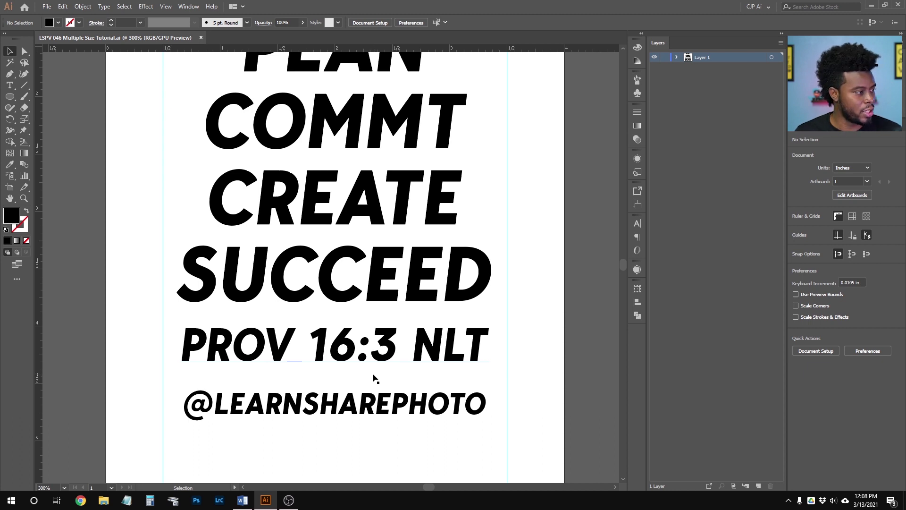
Draw a rectangle about 3 × 0.5 in over the PROV 16:3 NLT line, spanning the side guides, and fill it dark brown
key("m")
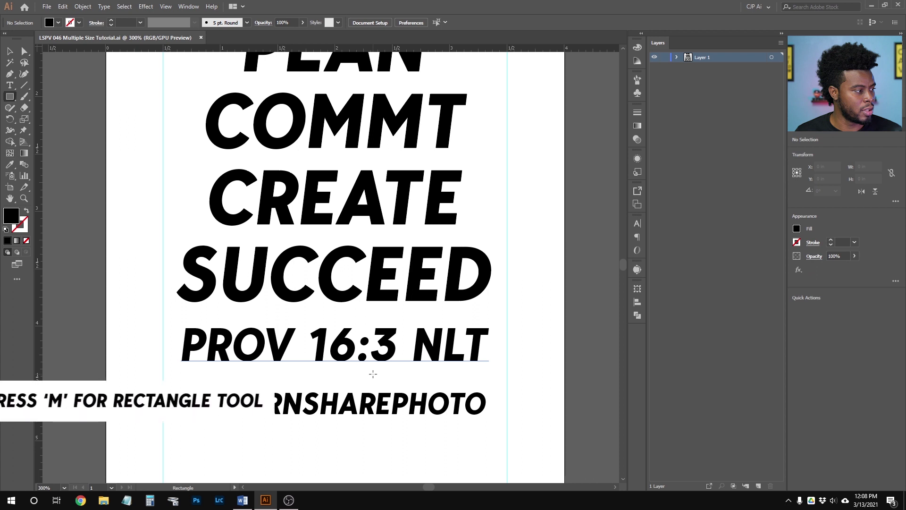
left_click_drag(165, 317, 507, 375)
key("v")
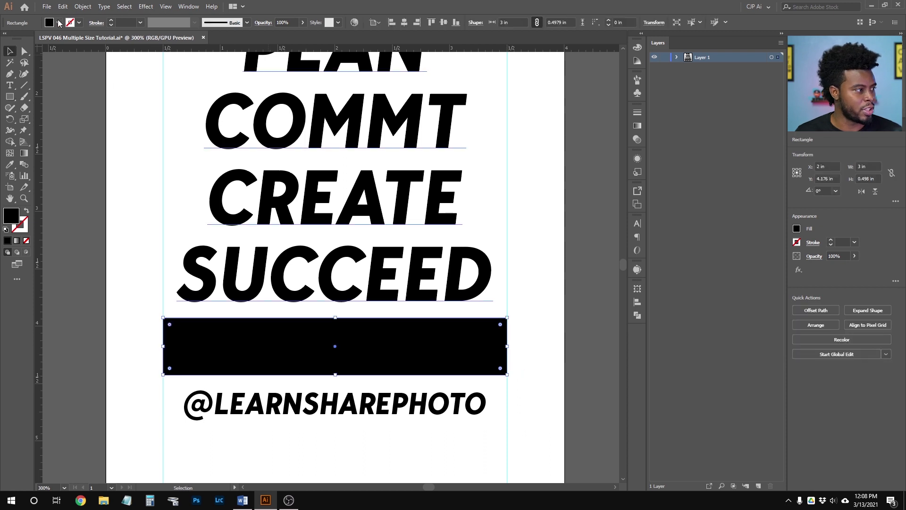
left_click(58, 23)
left_click(95, 81)
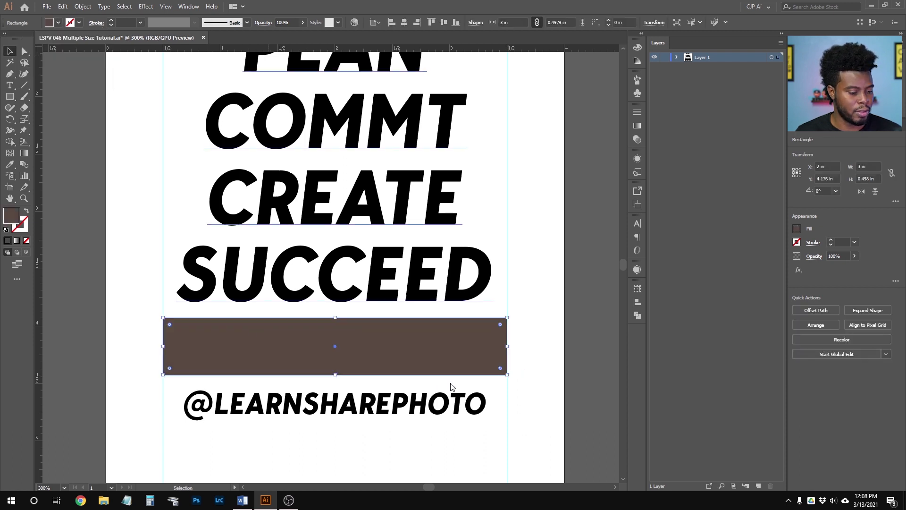
left_click(548, 299)
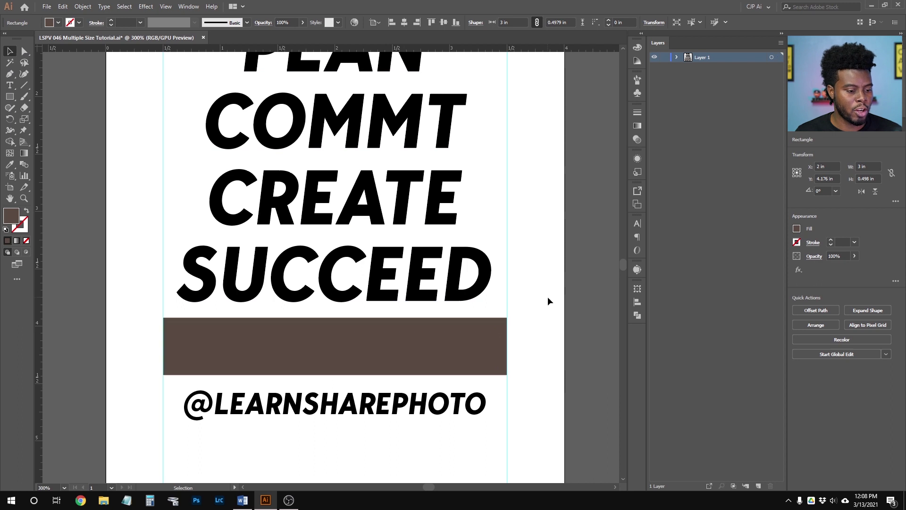
Move the rectangle behind the PROV 16:3 NLT text in the stacking order of Layer 1
left_click(676, 57)
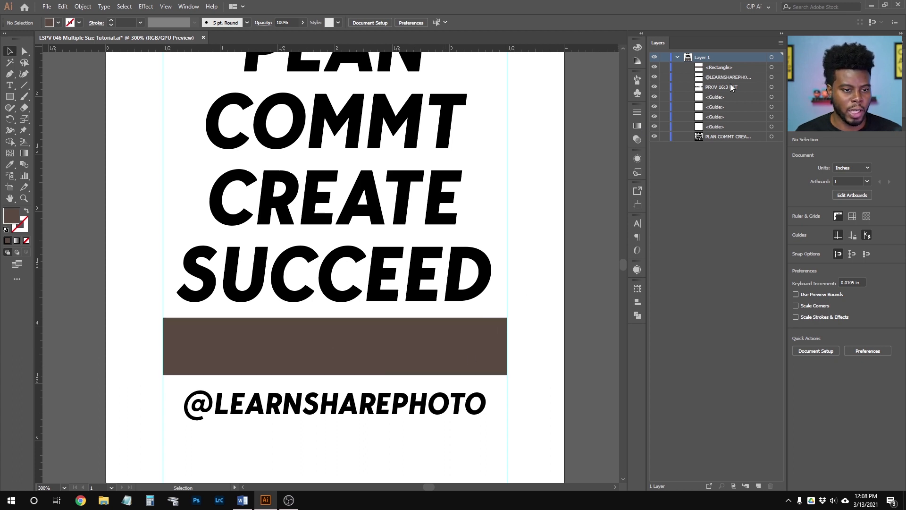
left_click(737, 69)
left_click(773, 68)
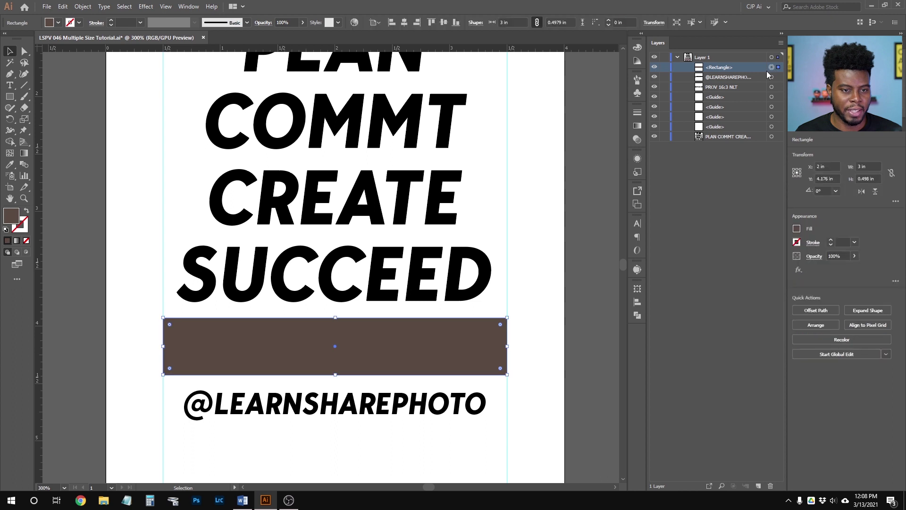
left_click_drag(756, 70, 750, 90)
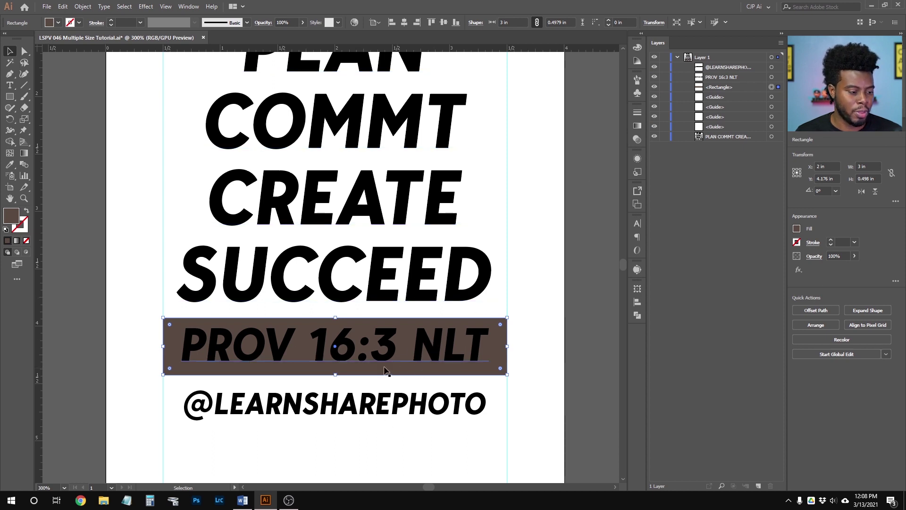
Align the vertical centres of the brown rectangle and the PROV 16:3 NLT text to each other, using Align to Selection
left_click(425, 348, "shift")
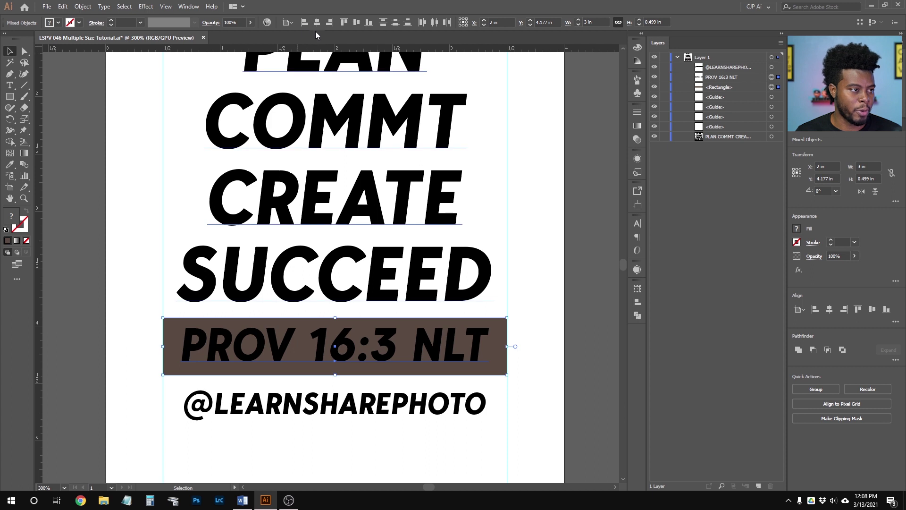
left_click(357, 22)
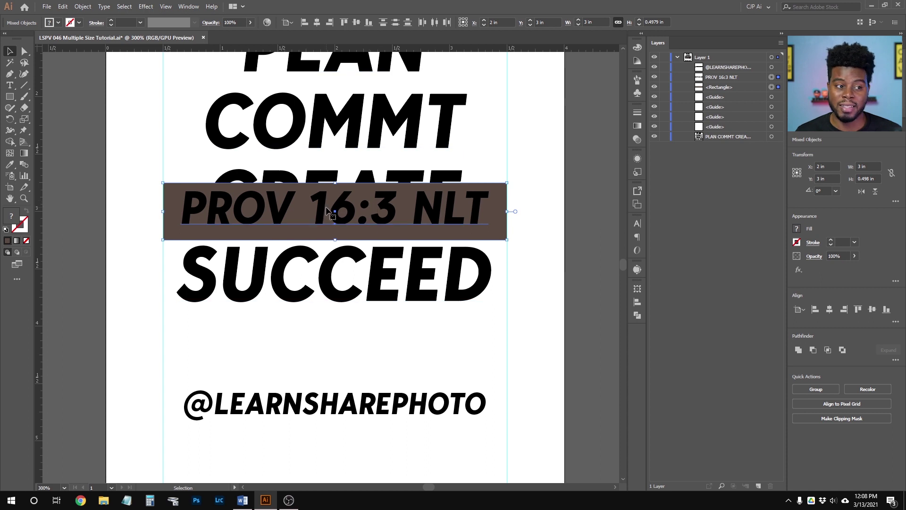
key("ctrl+z")
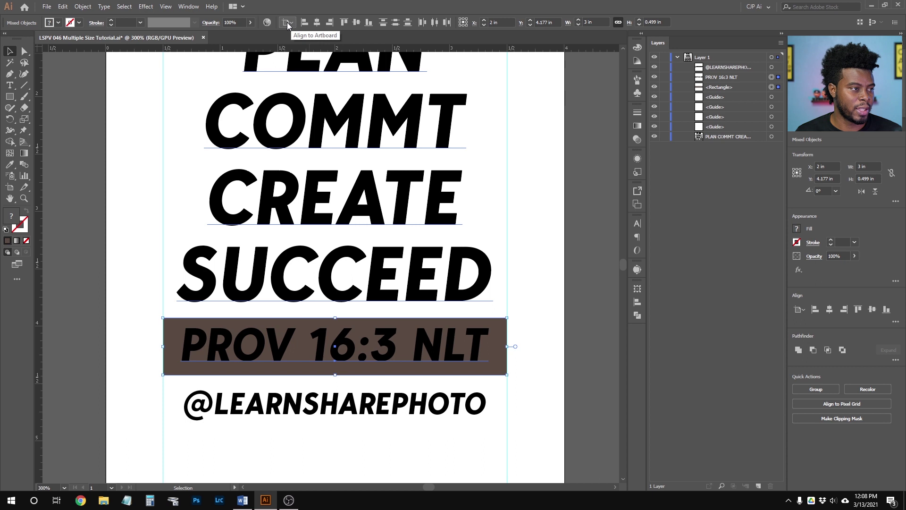
left_click(289, 24)
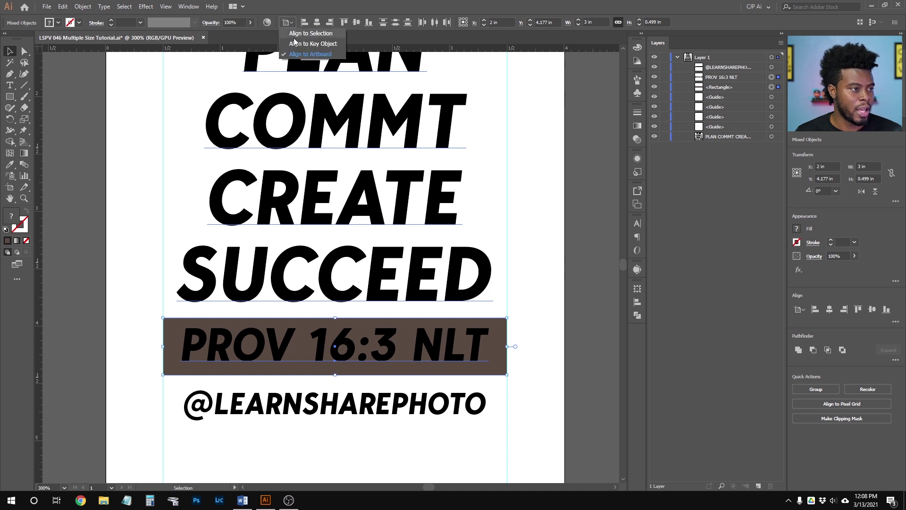
left_click(315, 35)
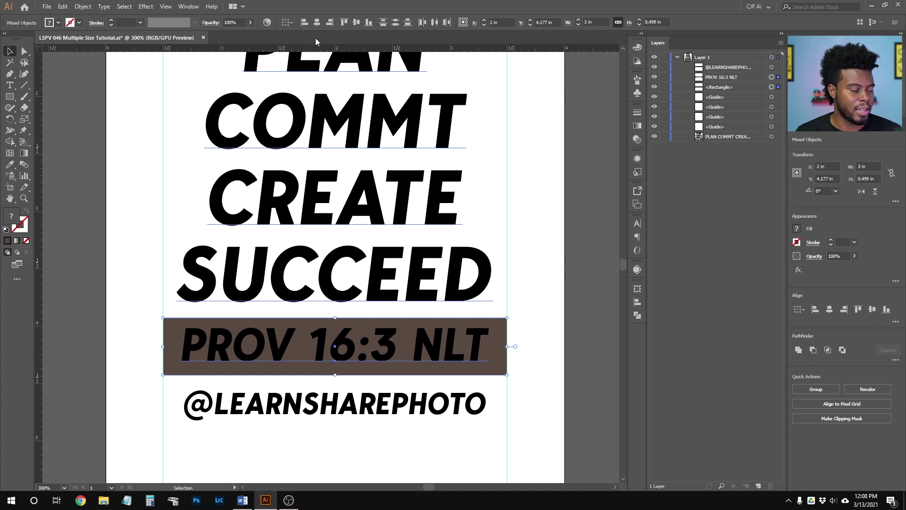
left_click(357, 23)
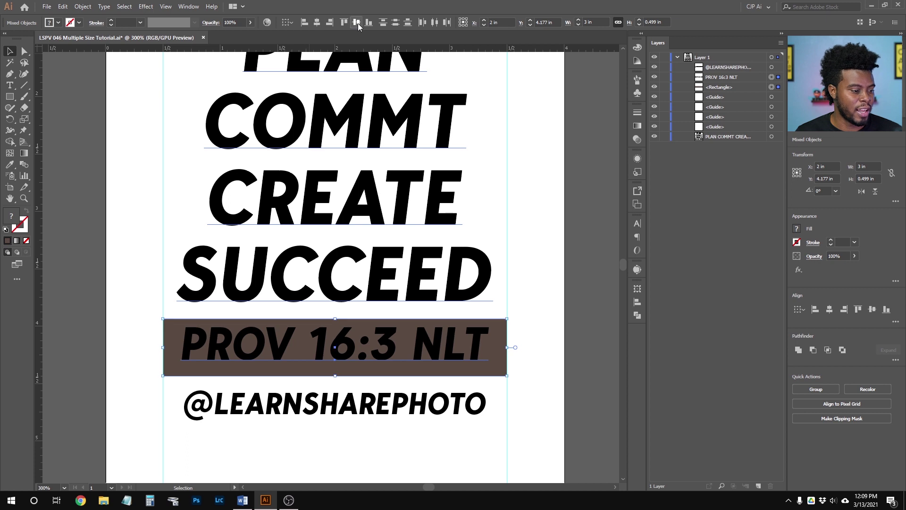
Nudge the PROV 16:3 NLT text down four increments so it looks vertically centred in the brown bar, and deselect it
left_click(527, 351)
left_click(430, 347)
key("Down")
key("Down")
key("Down")
key("Down")
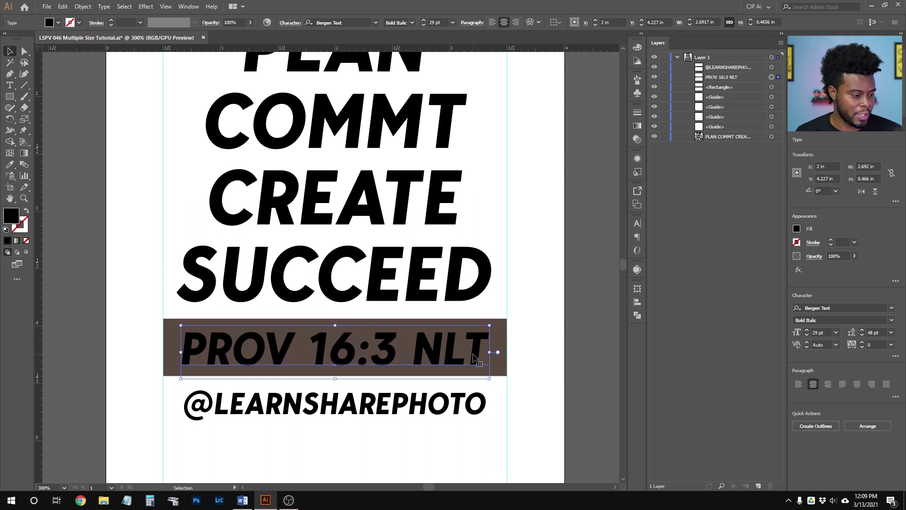
left_click(531, 347)
left_click(432, 353)
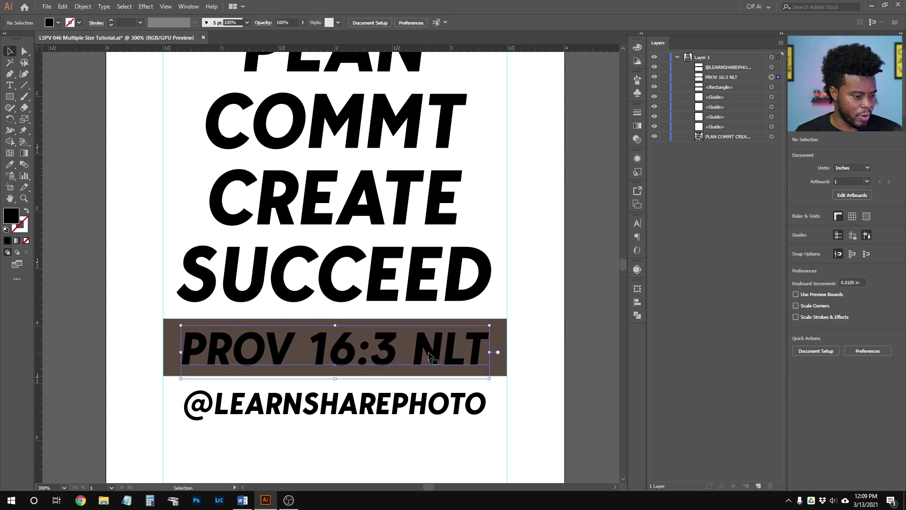
left_click(535, 345)
Save the document with the adjusted scripture bar
scroll(469, 377, "up", 1)
scroll(436, 361, "left", 2)
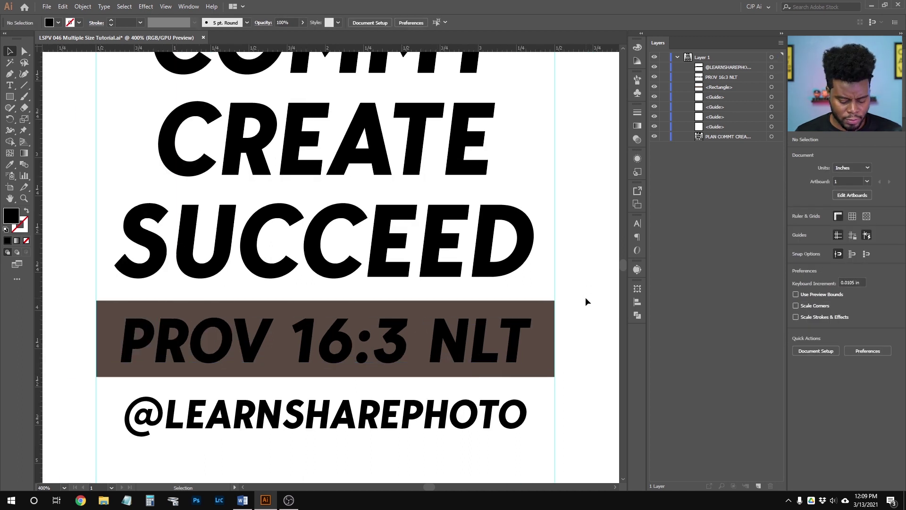
key("a")
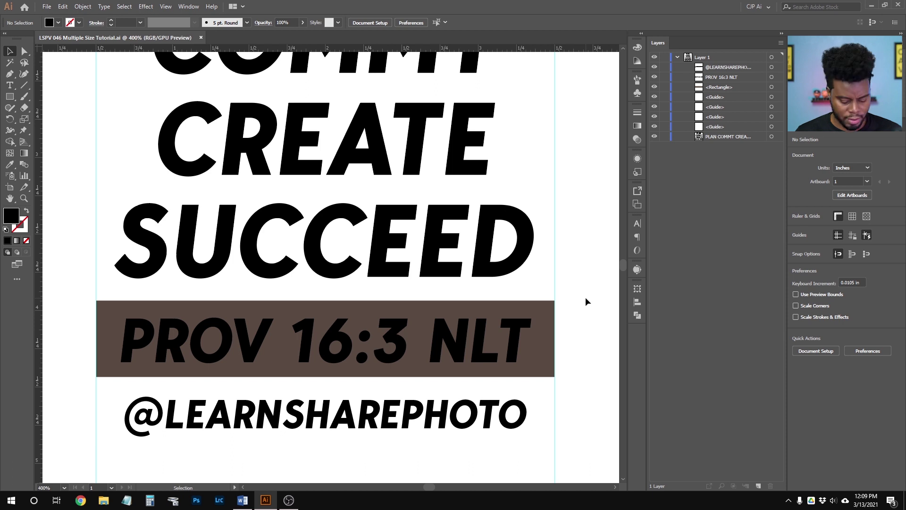
Switch the document to full-screen mode with the menu bar
key("ctrl+f")
key("ctrl+z")
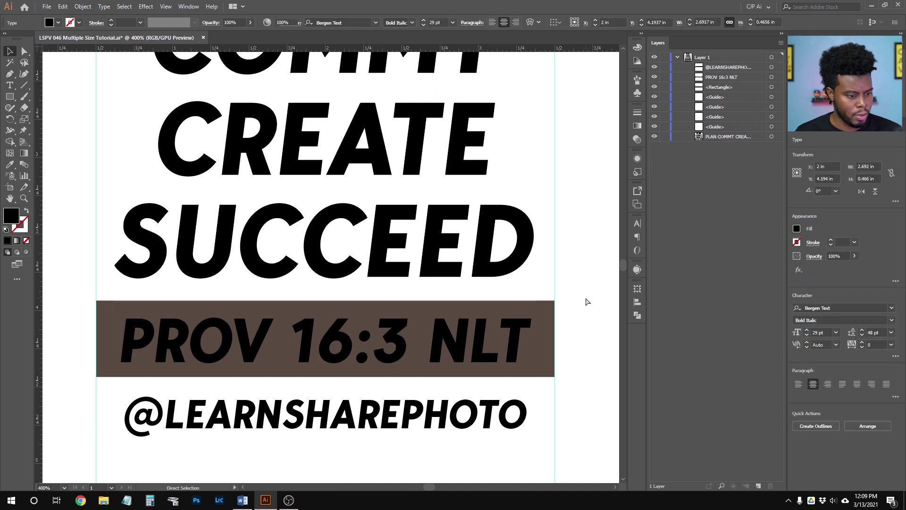
key("v")
key("f")
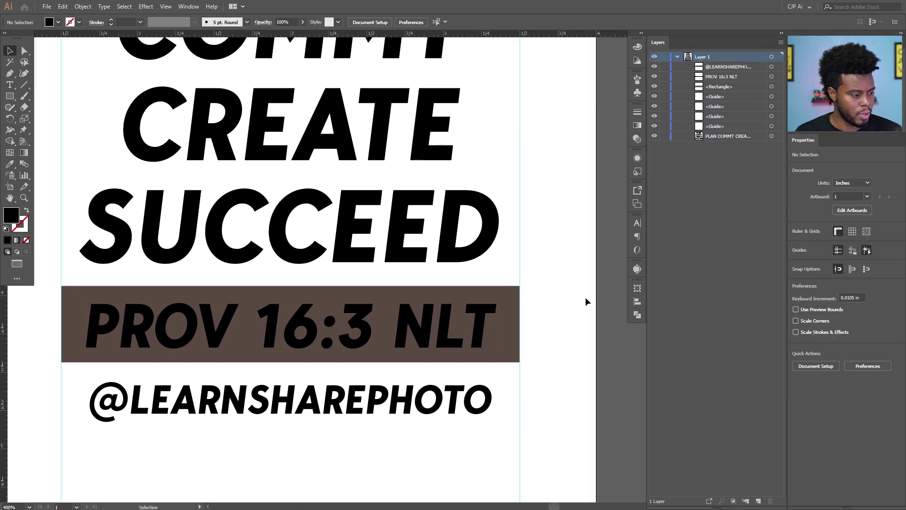
scroll(585, 301, "left", 2)
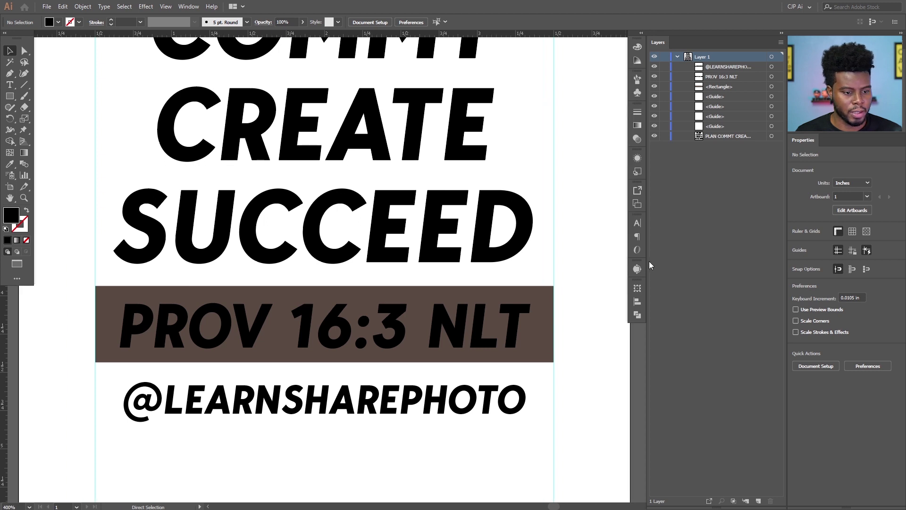
Narrow the Layers panel, and try to subtract the live PROV 16:3 NLT text from the brown rectangle
left_click_drag(647, 261, 677, 261)
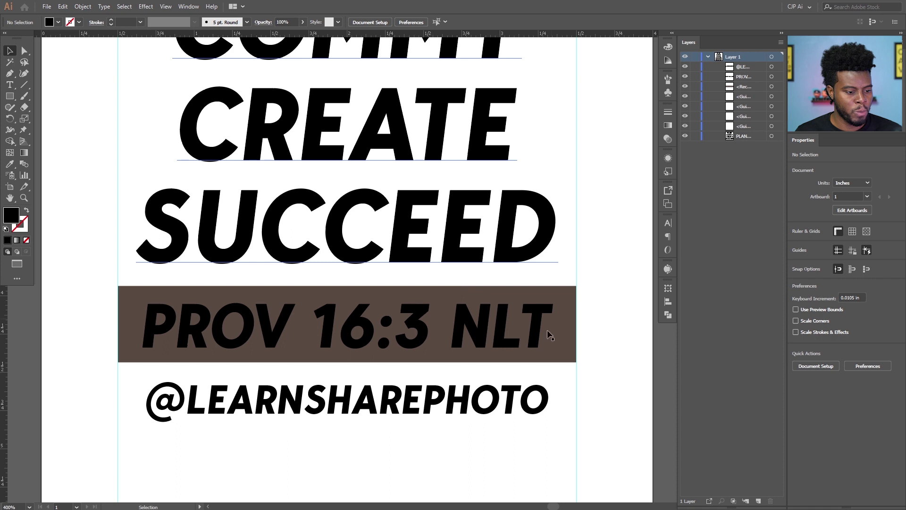
left_click(537, 315)
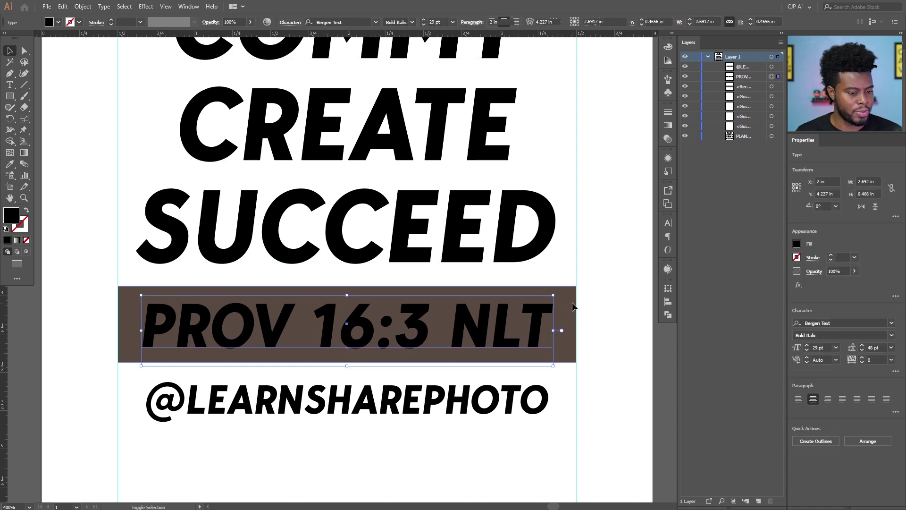
left_click(573, 306, "shift")
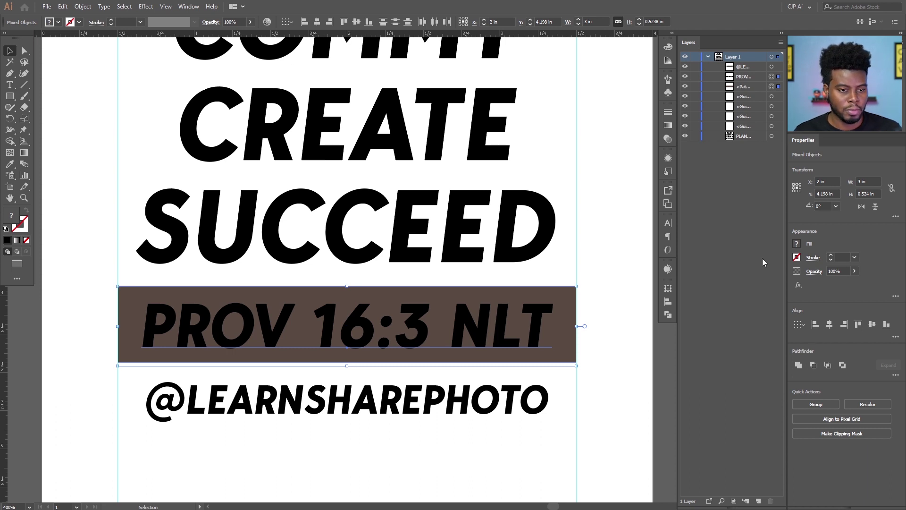
left_click(605, 284)
Convert the PROV 16:3 NLT text to outlines and lock the guides
left_click(539, 321)
right_click(539, 321)
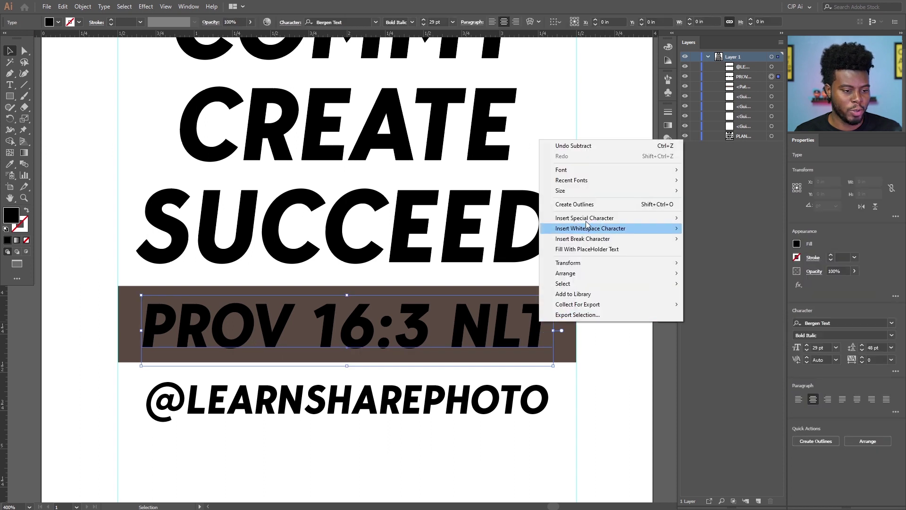
left_click(535, 317)
right_click(537, 316)
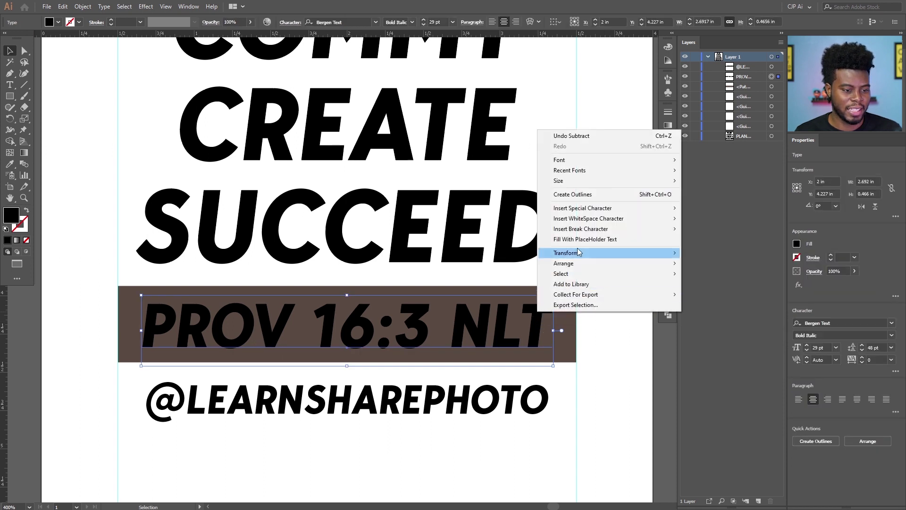
left_click(573, 193)
left_click_drag(606, 310, 519, 333)
left_click(604, 301)
right_click(601, 251)
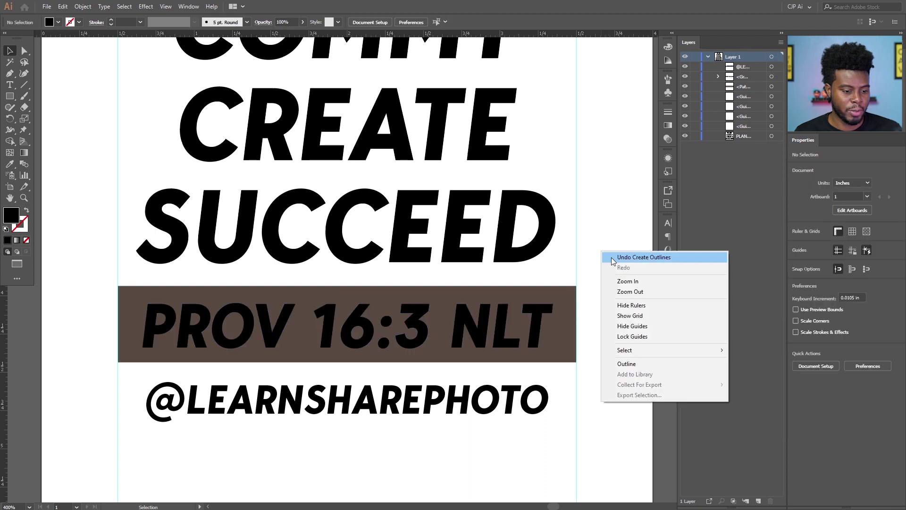
left_click(624, 337)
Subtract the outlined PROV 16:3 NLT lettering from the brown bar with Minus Front, and deselect the result
left_click_drag(604, 295, 508, 335)
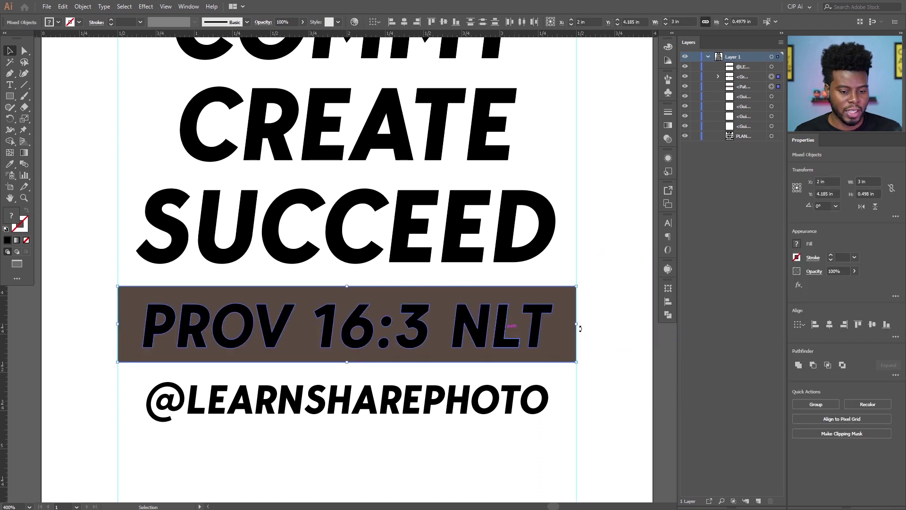
left_click(594, 284)
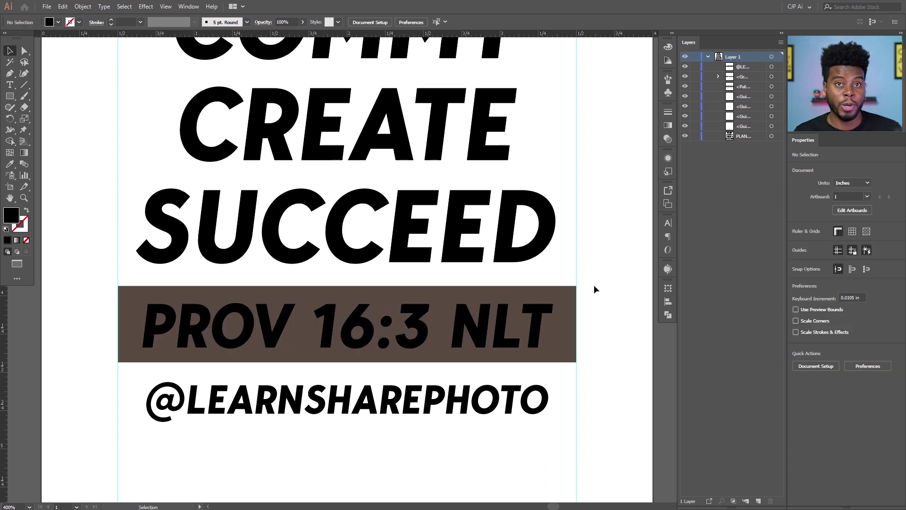
left_click(465, 326)
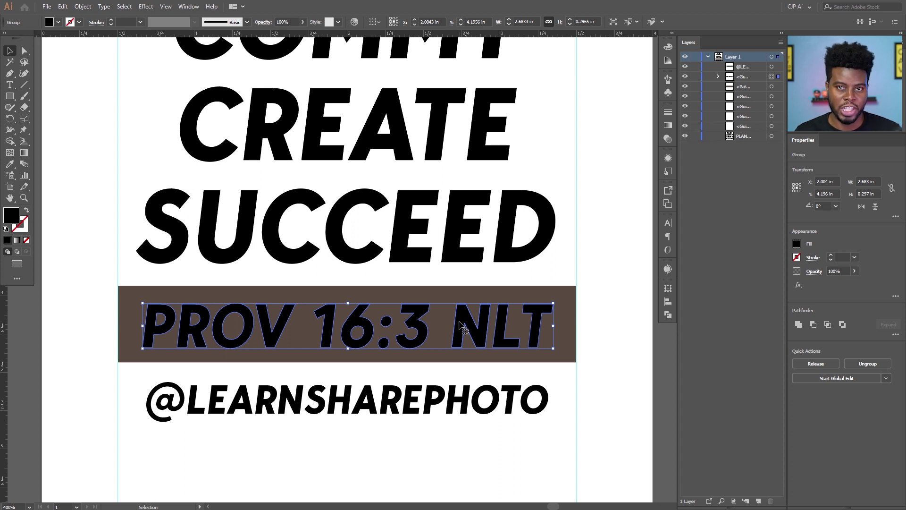
left_click_drag(612, 319, 482, 339)
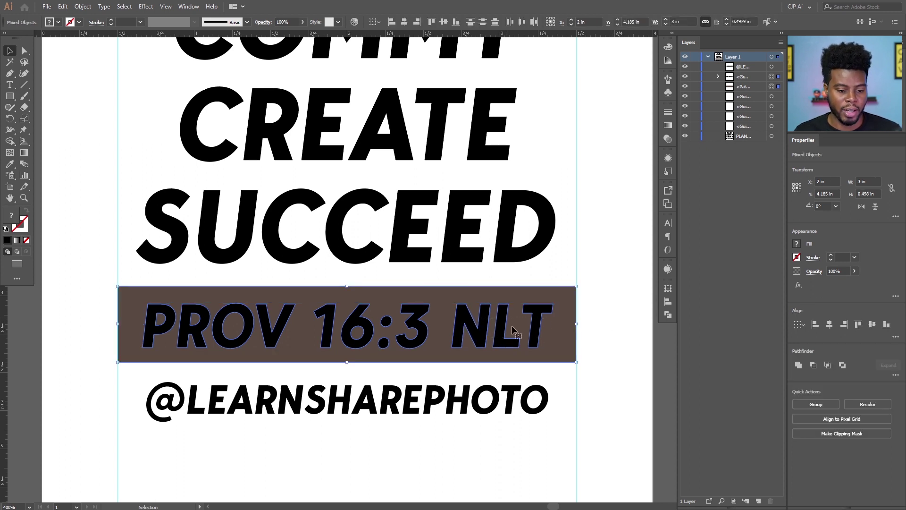
left_click(813, 365)
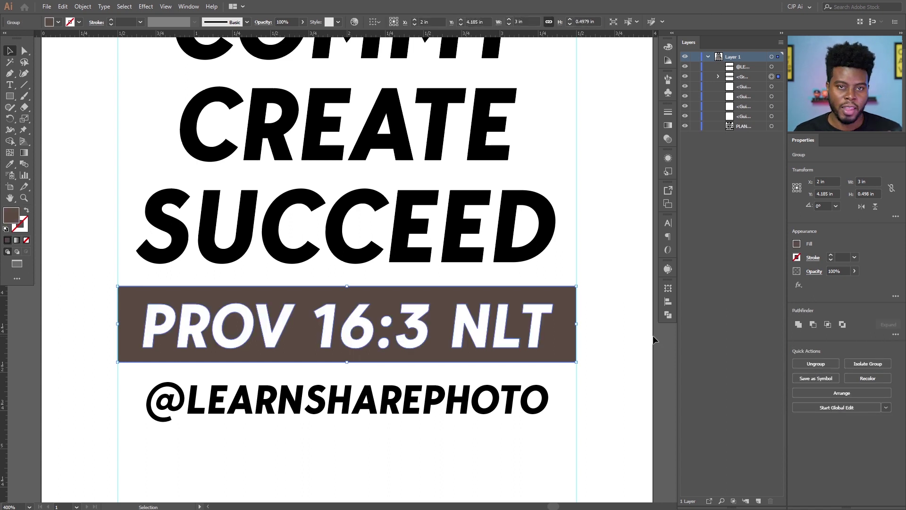
left_click(607, 286)
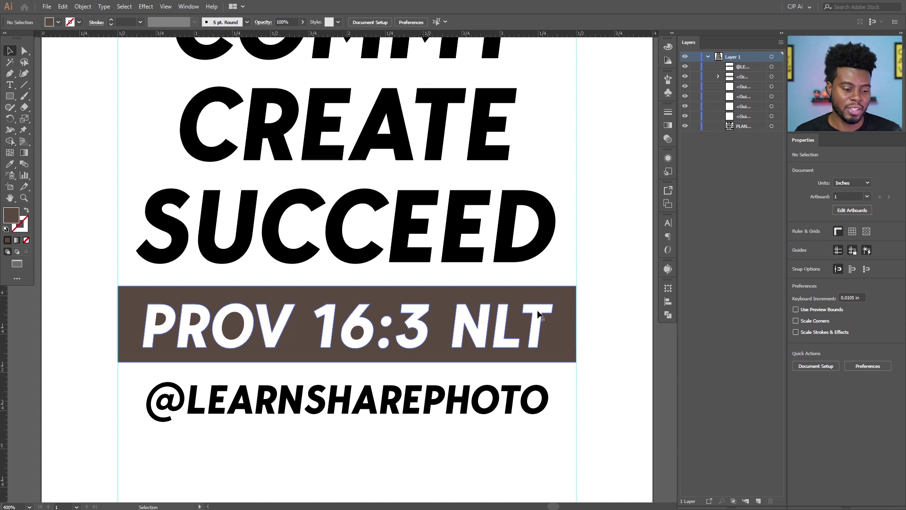
Recolour the cut-out scripture bar black by sampling the SUCCEED text with the Eyedropper
left_click(543, 303)
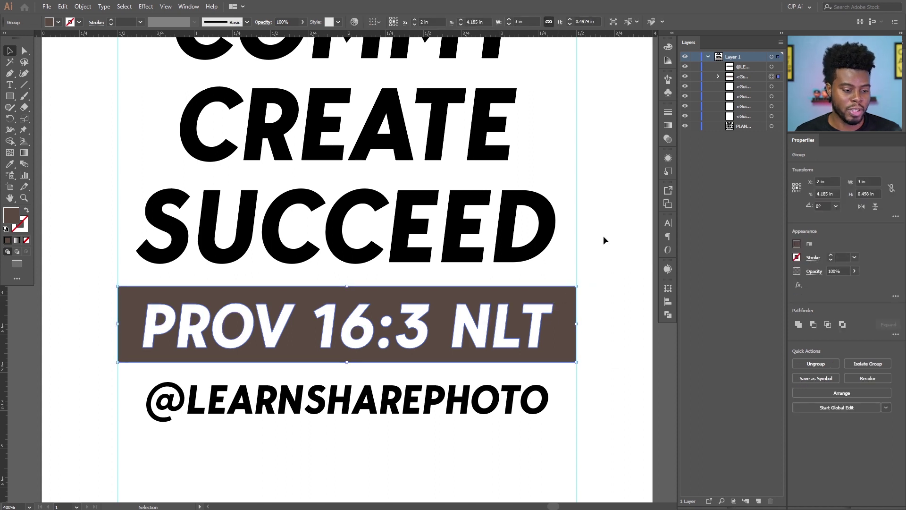
key("i")
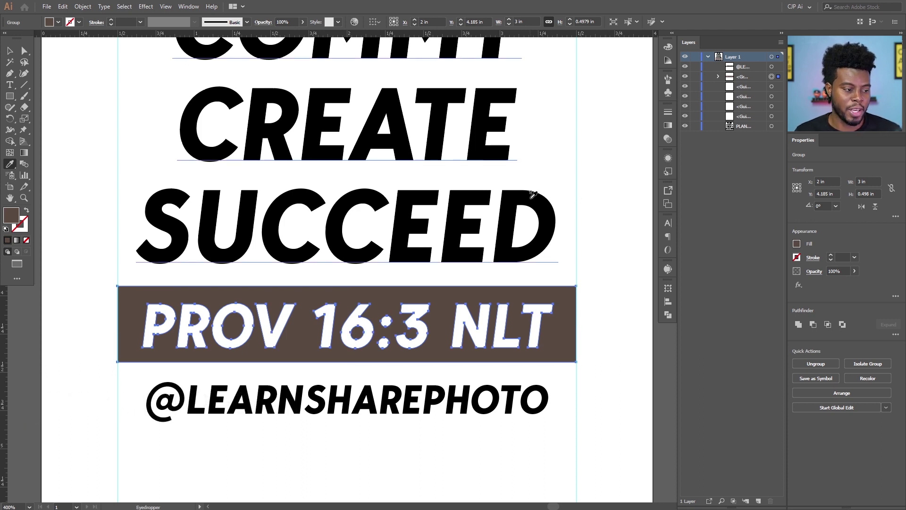
left_click(529, 199)
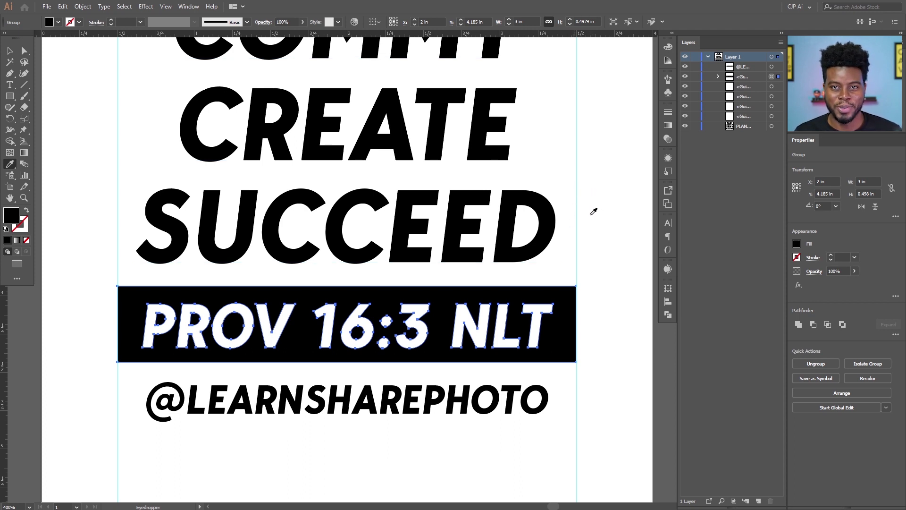
key("v")
scroll(589, 216, "down", 3, "alt")
scroll(588, 216, "right", 8)
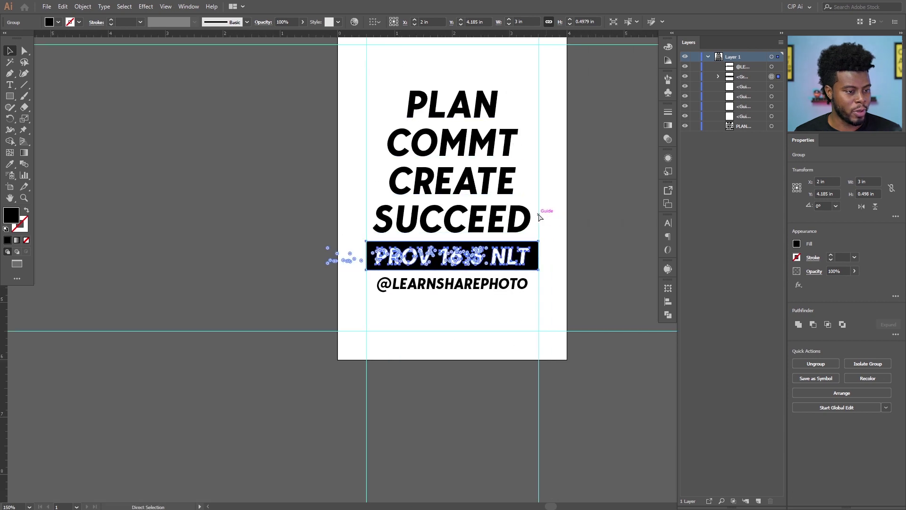
scroll(434, 309, "up", 1)
scroll(453, 312, "left", 1)
scroll(418, 309, "right", 3)
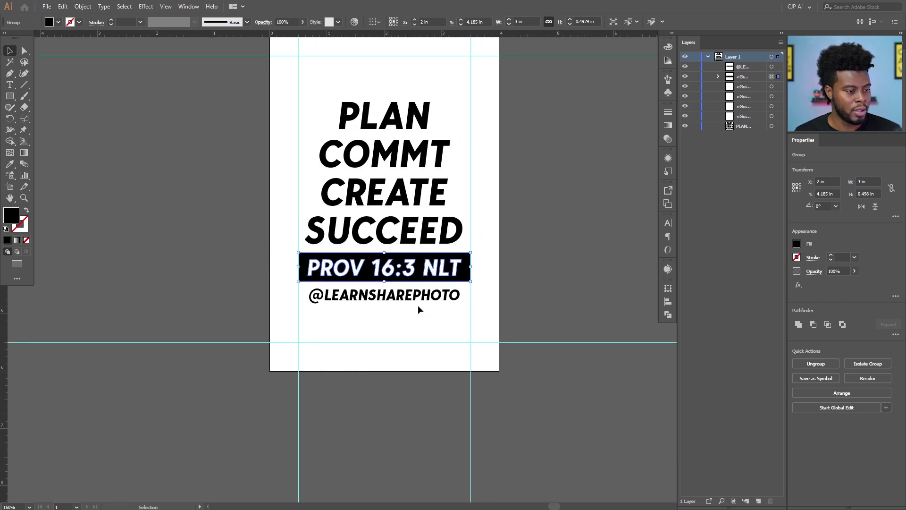
scroll(420, 318, "up", 1, "alt")
scroll(420, 318, "up", 5)
left_click(415, 168)
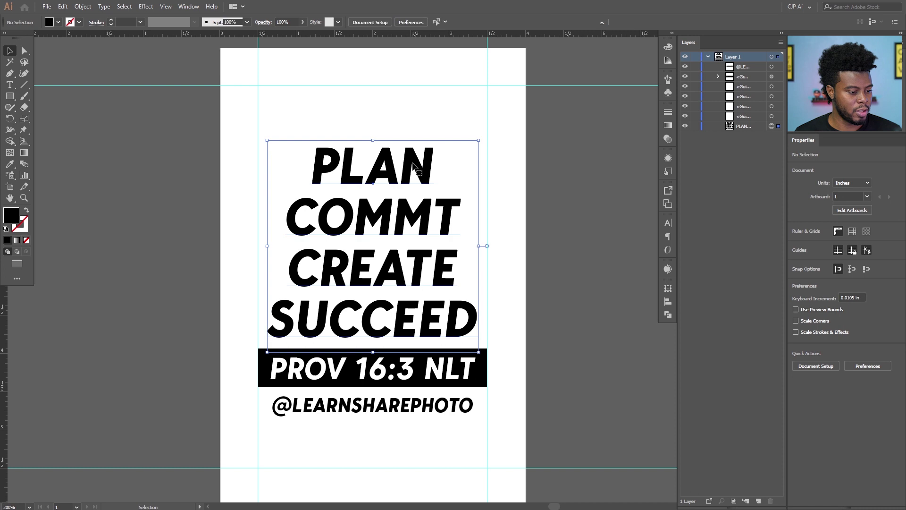
scroll(392, 400, "down", 5)
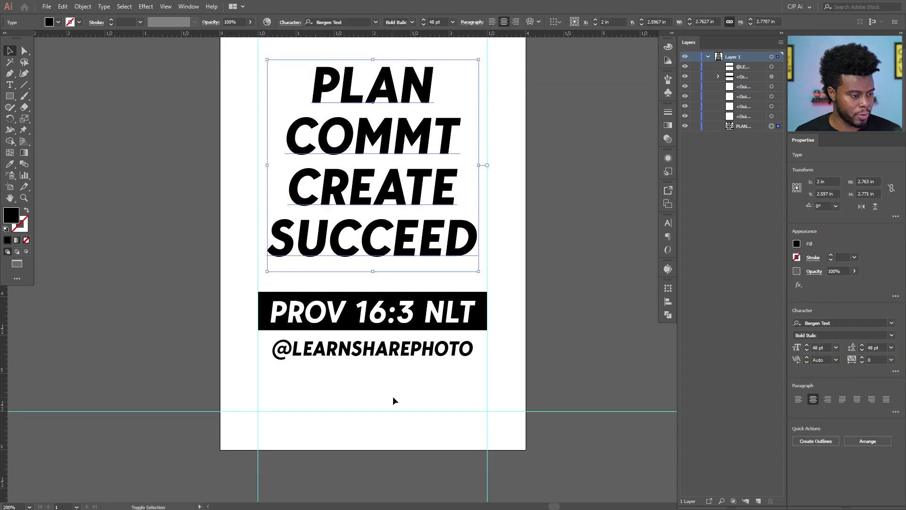
left_click(404, 395)
left_click(391, 350)
scroll(377, 390, "up", 2)
scroll(377, 394, "up", 3)
left_click_drag(412, 453, 425, 151)
key("ctrl+g")
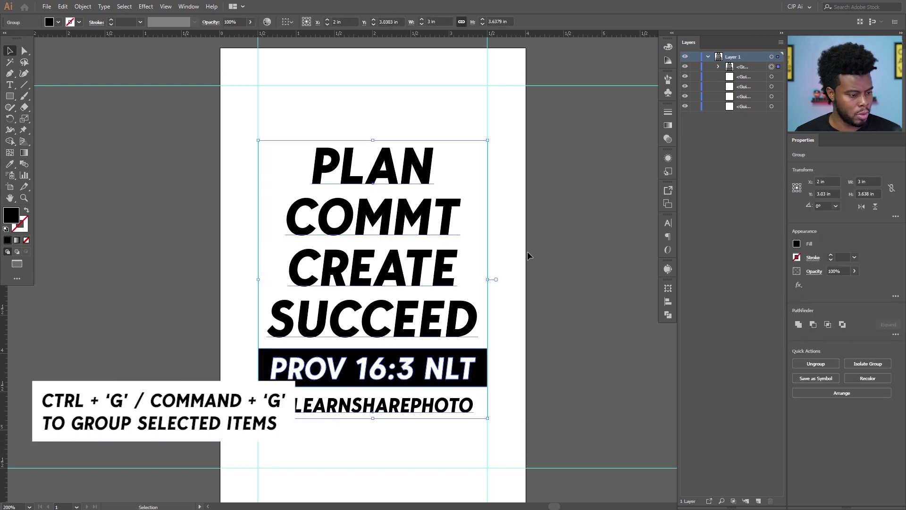
Centre the grouped artwork vertically on the page using Align to Artboard, and deselect it
left_click(285, 22)
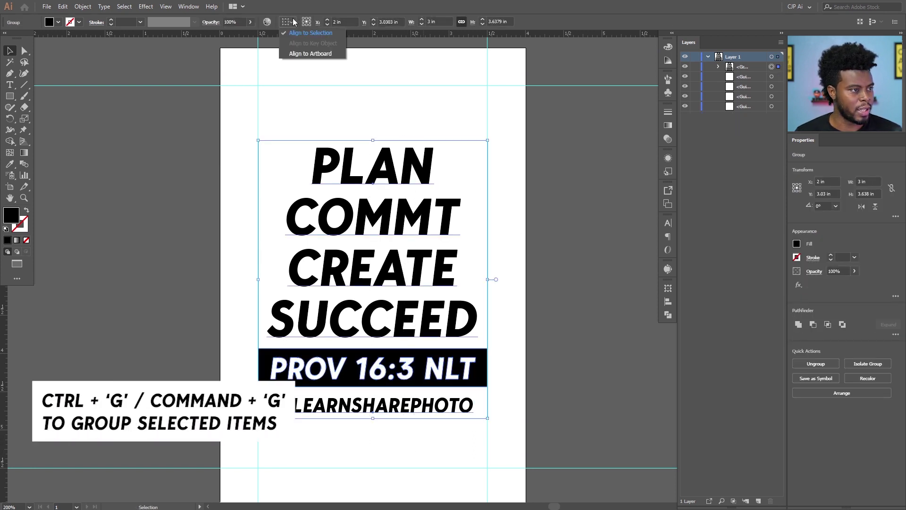
left_click(295, 53)
left_click(356, 21)
left_click(380, 85)
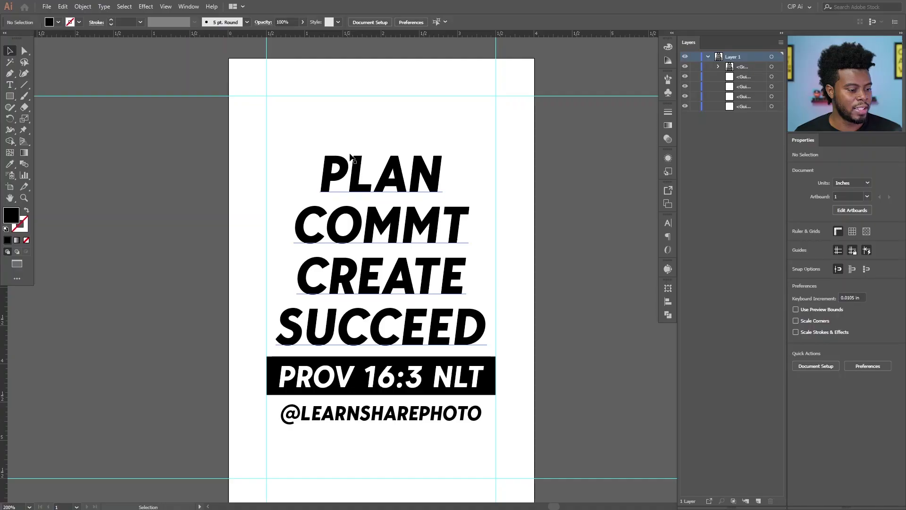
Draw a black rectangle of about 4.14 × 6.12 in over the whole artboard, slightly past its edges, and place it beneath the artwork group
scroll(350, 157, "down", 1)
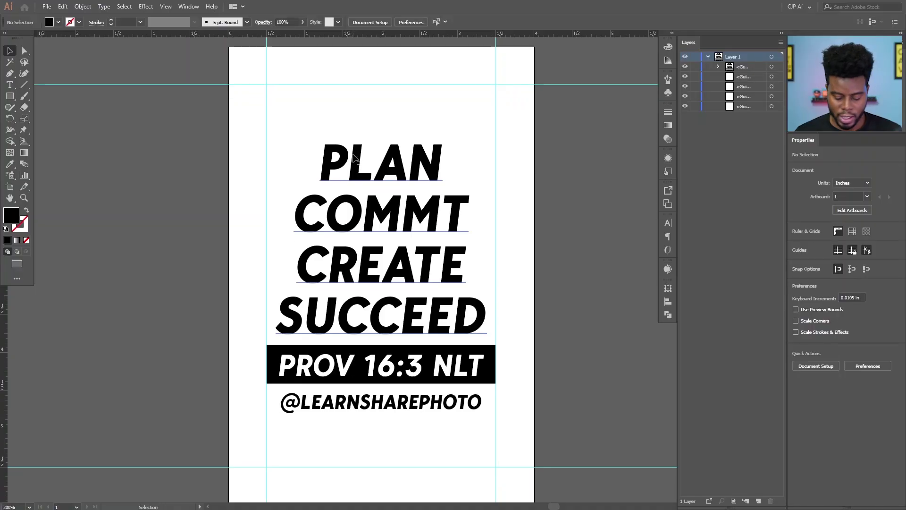
key("m")
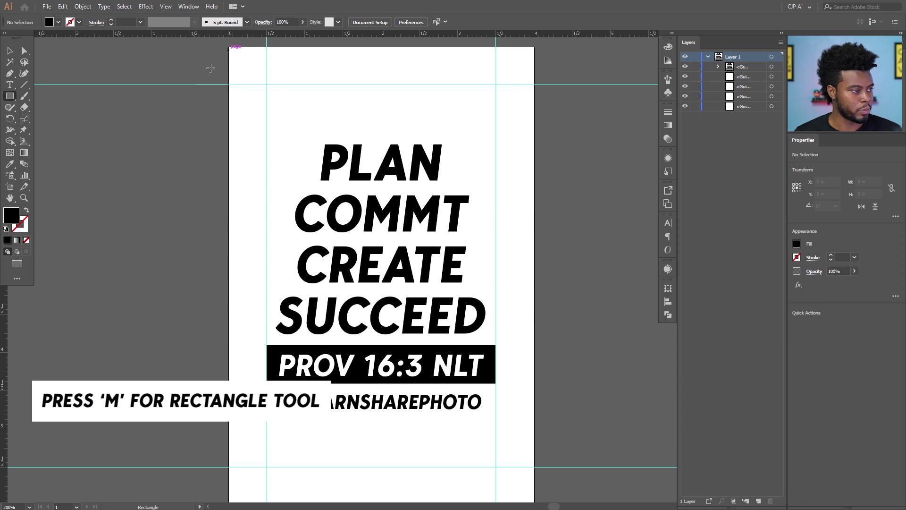
left_click_drag(224, 42, 538, 420)
scroll(503, 447, "down", 5)
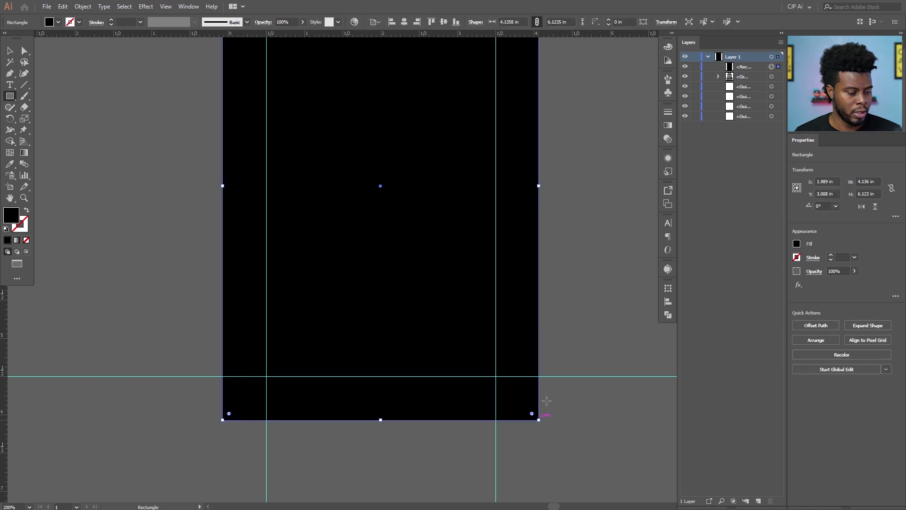
scroll(544, 314, "up", 7)
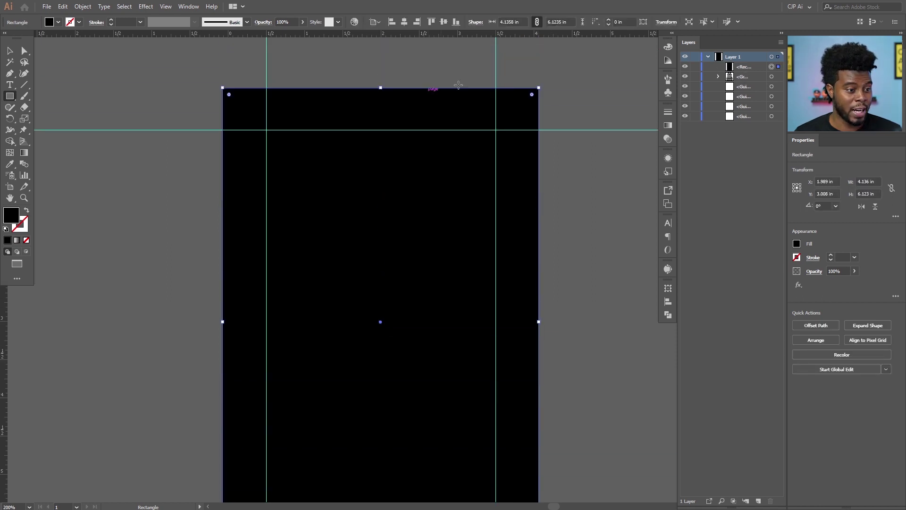
scroll(652, 74, "down", 1)
scroll(652, 74, "down", 1)
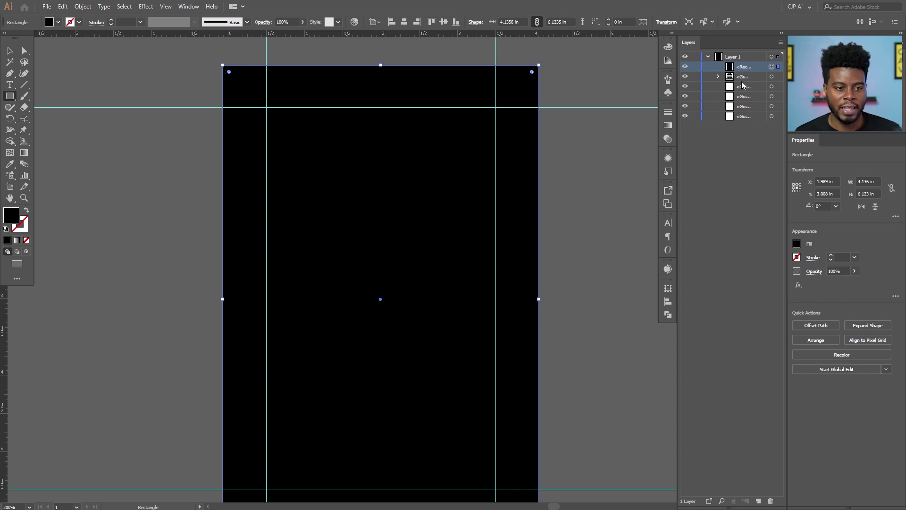
left_click_drag(744, 70, 740, 83)
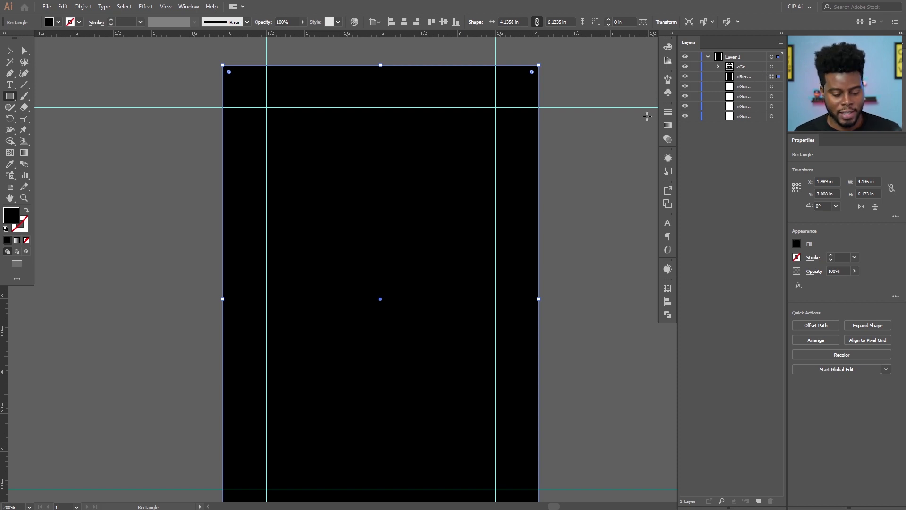
Try CMYK Yellow and a yellow-green swatch on the background rectangle, and finish with the slightly softer yellow swatch as its fill
key("i")
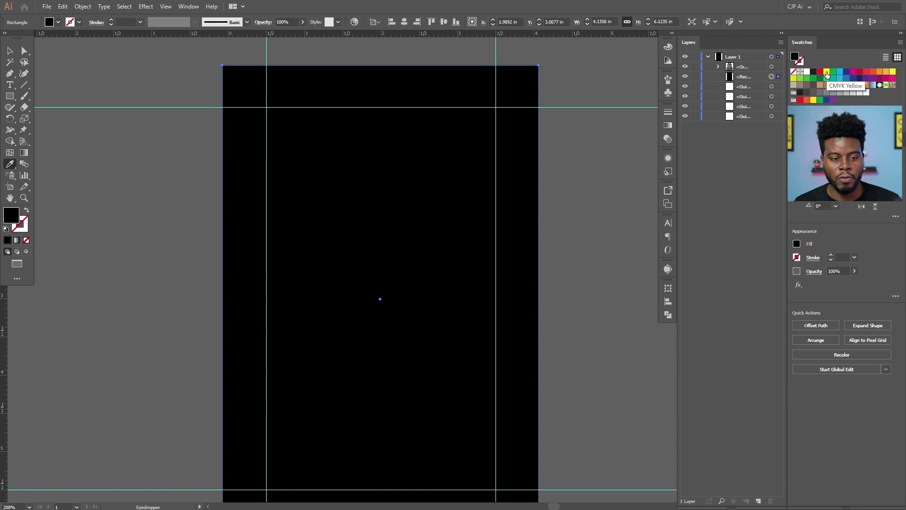
left_click(826, 73)
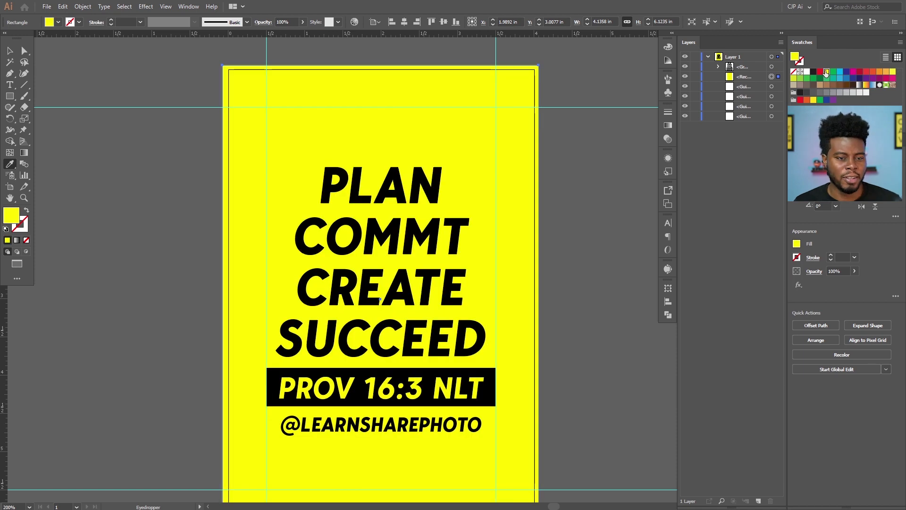
left_click(793, 78)
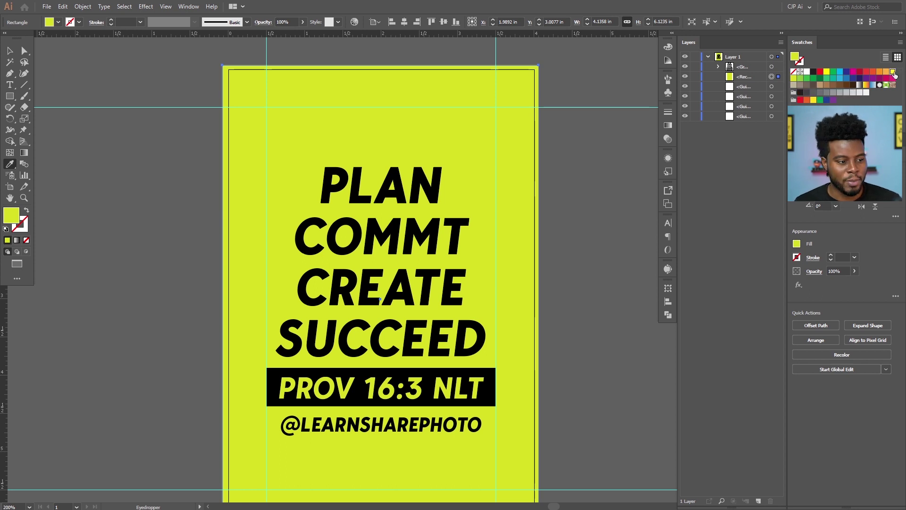
key("ctrl+z")
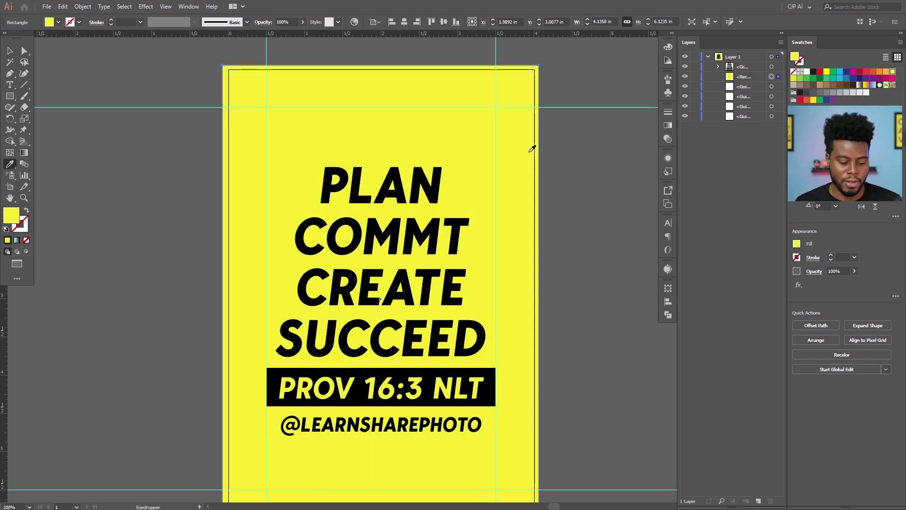
Try widening the yellow background rectangle to about 4.82 in past the artboard's right edge, and undo the resize
key("v")
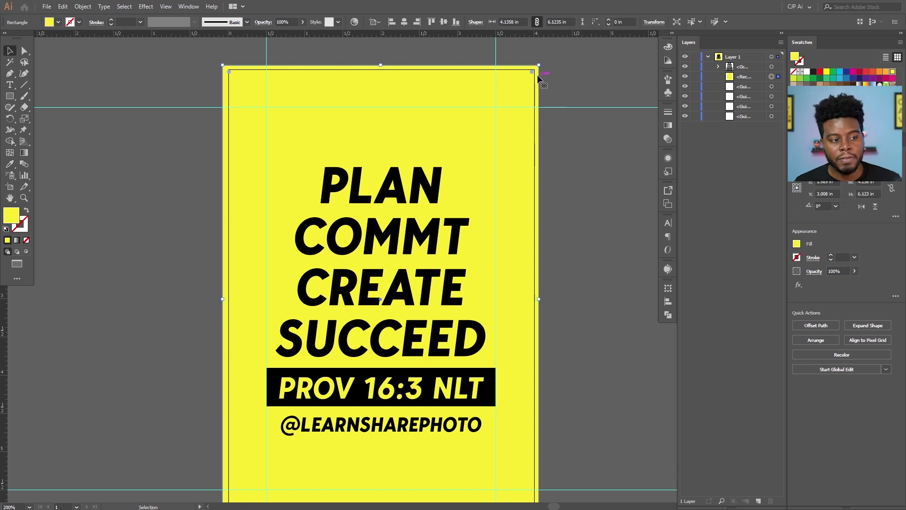
left_click_drag(538, 298, 591, 298)
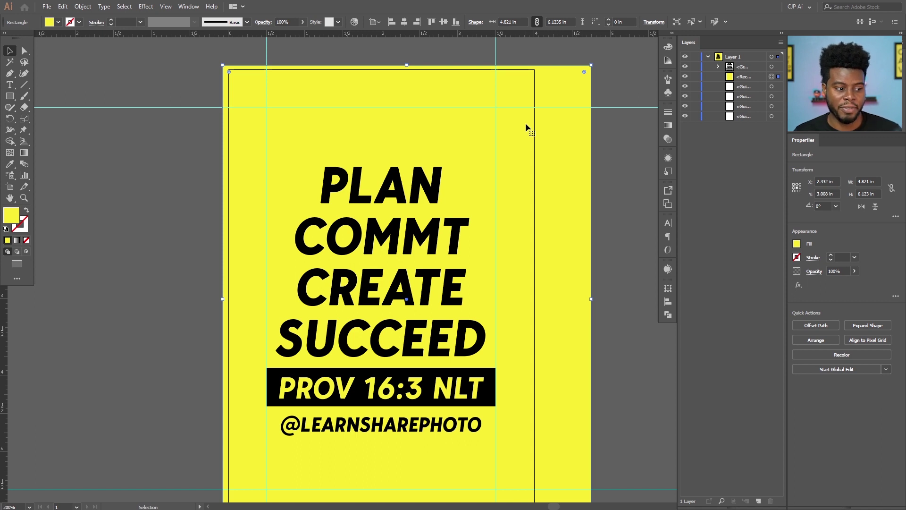
key("ctrl+z")
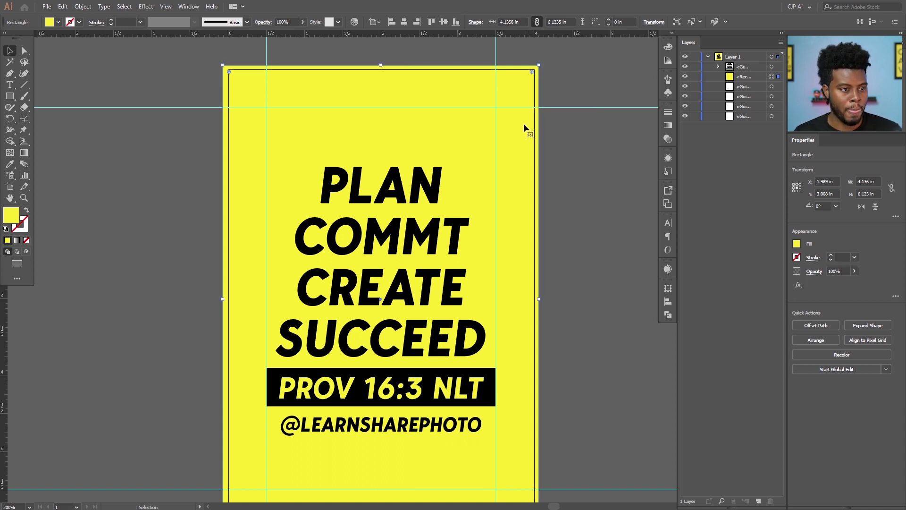
Deselect the yellow background and examine the whole design on the artboard
left_click(562, 137)
scroll(461, 170, "down", 1)
scroll(463, 205, "up", 2)
scroll(463, 205, "down", 3)
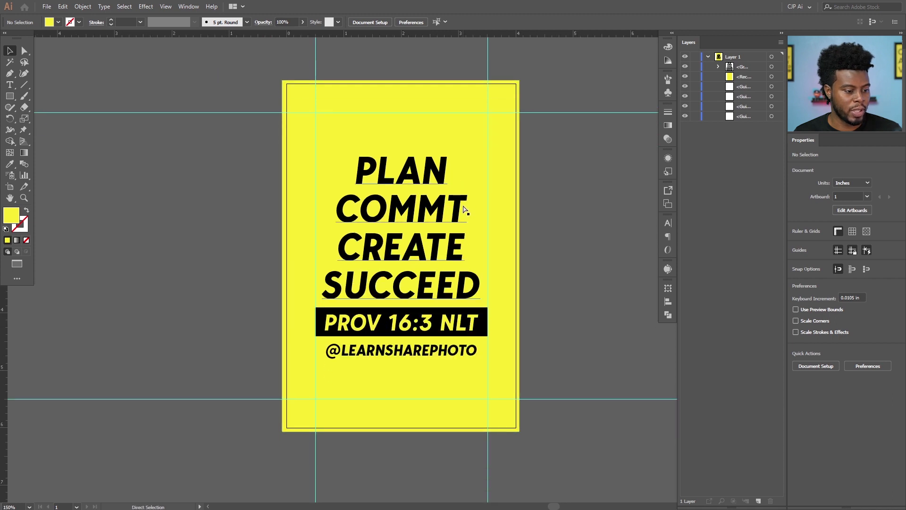
scroll(462, 206, "right", 2)
scroll(446, 221, "up", 1)
scroll(528, 241, "up", 2)
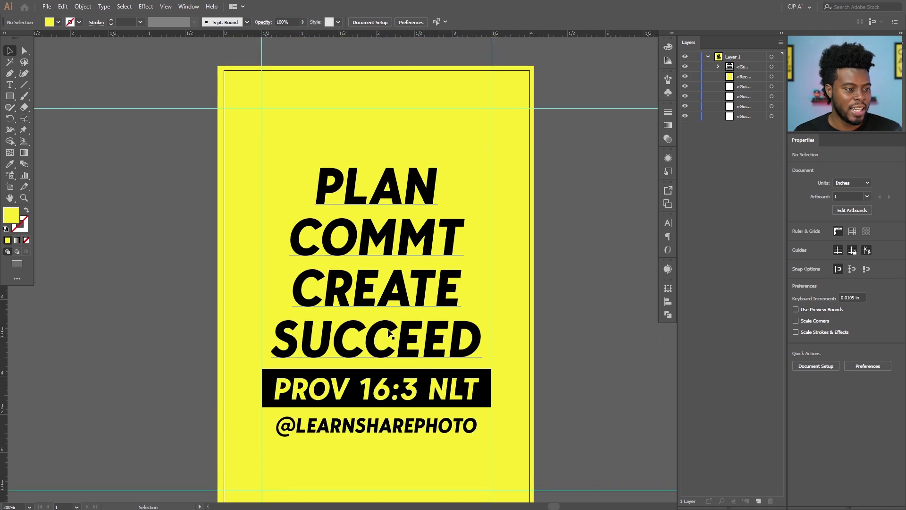
scroll(529, 241, "down", 1)
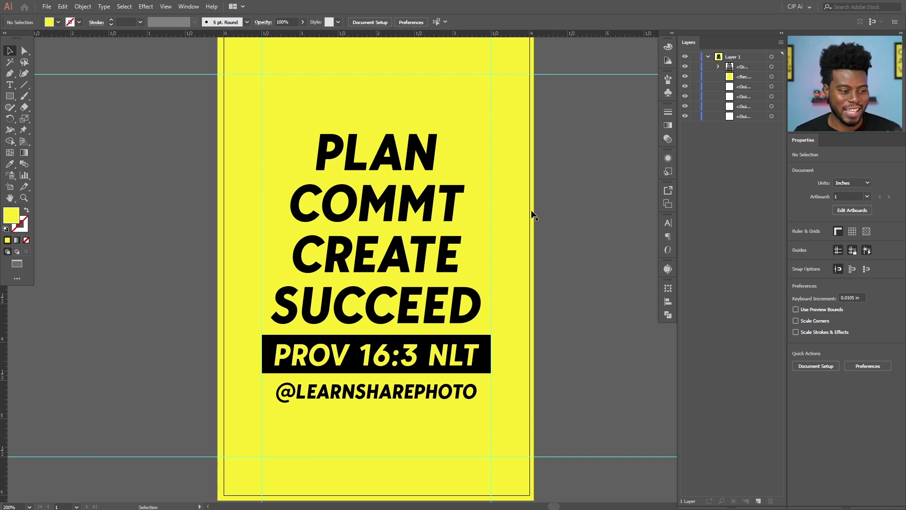
Correct the word COMMT to COMMIT inside the grouped artwork and leave isolation mode
left_click(405, 195)
double_click(405, 196)
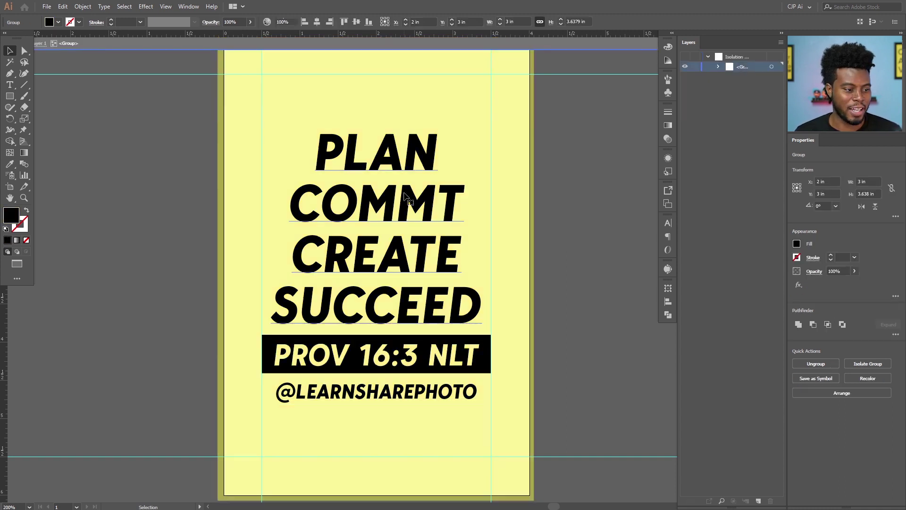
left_click(444, 202)
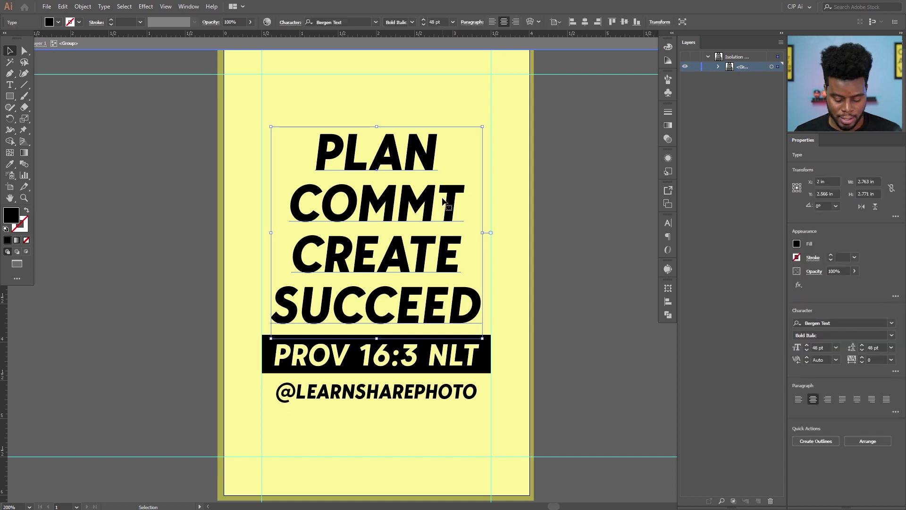
double_click(444, 202)
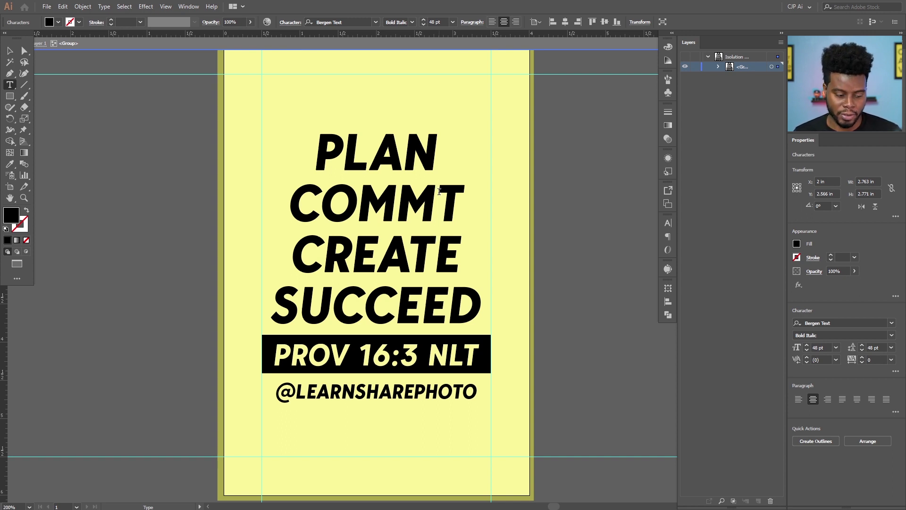
type("I")
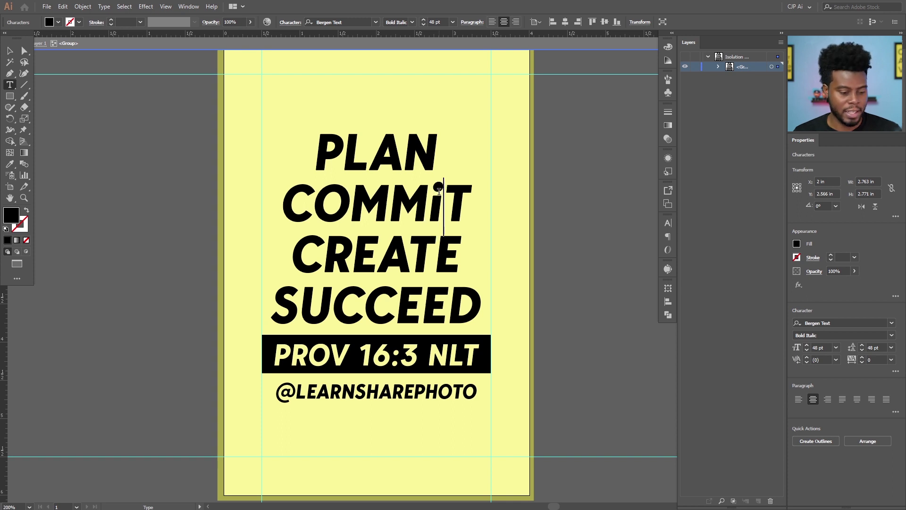
key("Escape")
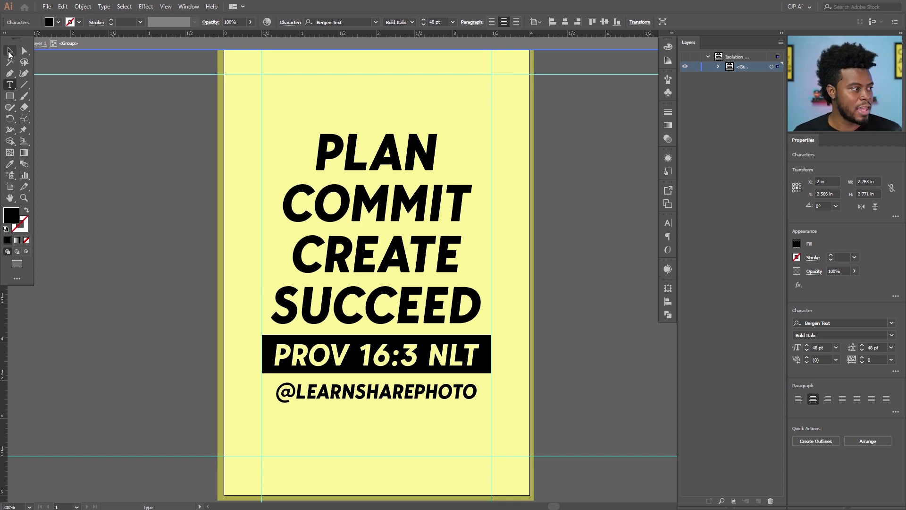
double_click(570, 213)
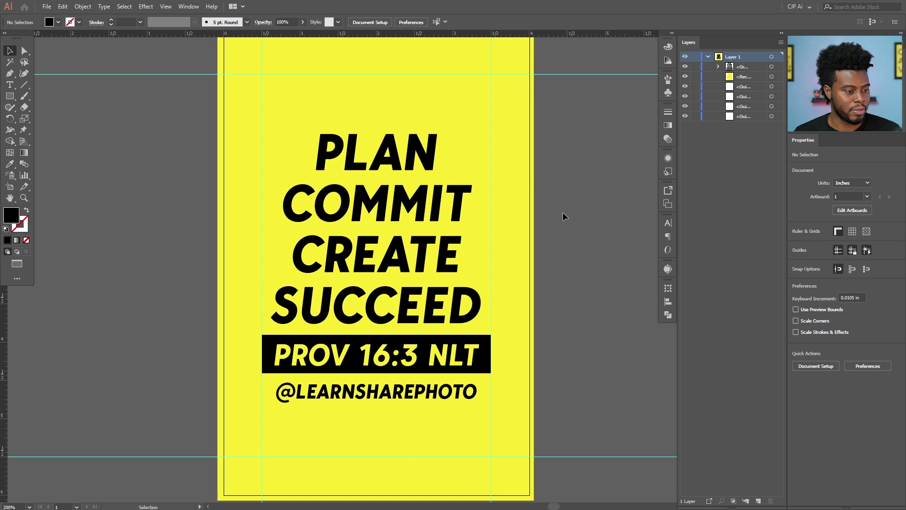
scroll(561, 210, "down", 1)
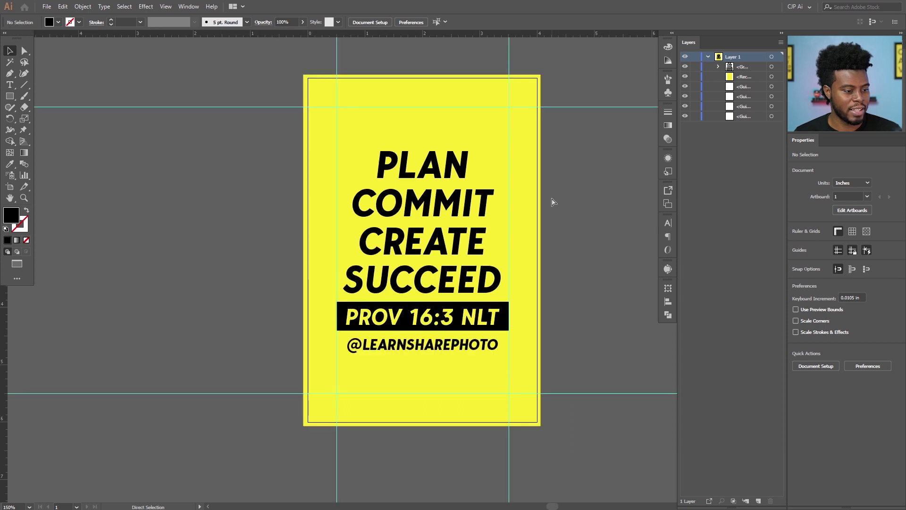
scroll(514, 207, "up", 1)
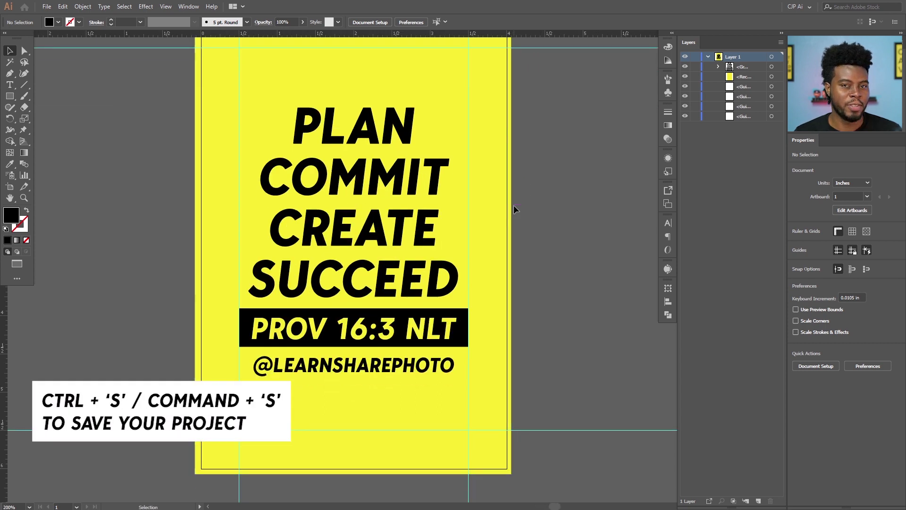
scroll(516, 199, "up", 1)
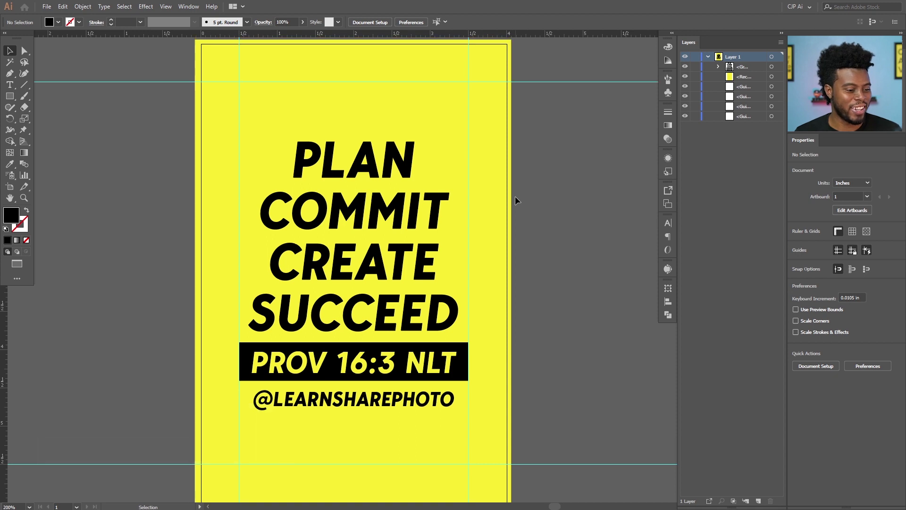
scroll(514, 195, "down", 1)
scroll(515, 193, "right", 3)
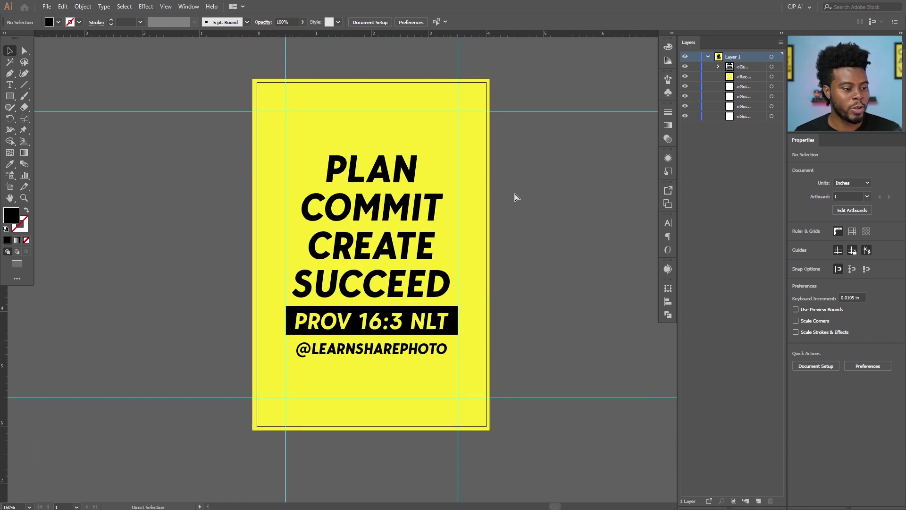
scroll(514, 193, "down", 2)
scroll(514, 194, "right", 5)
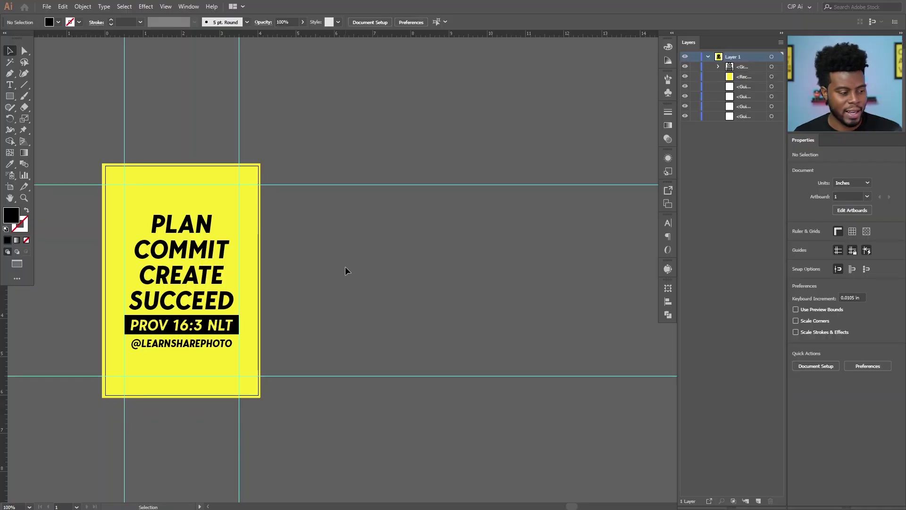
key("shift+o")
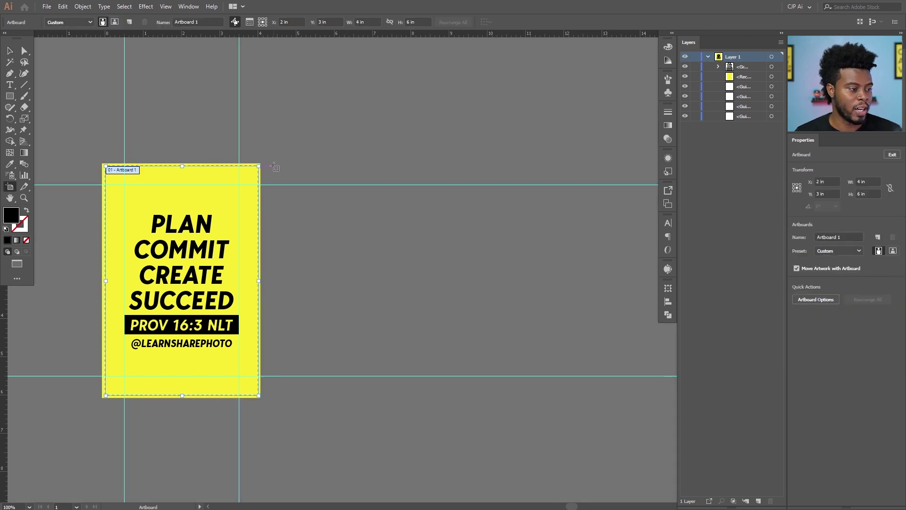
scroll(272, 167, "up", 1)
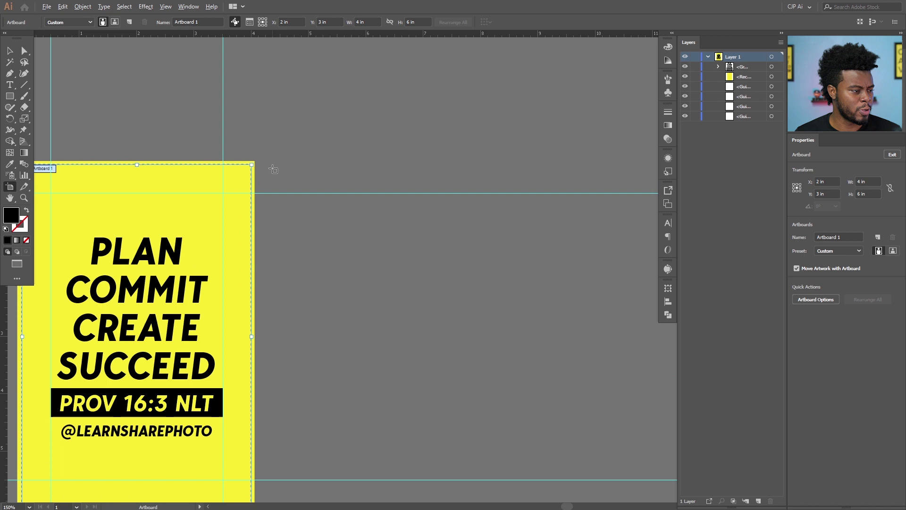
scroll(273, 168, "left", 10)
scroll(370, 166, "down", 6)
key("Escape")
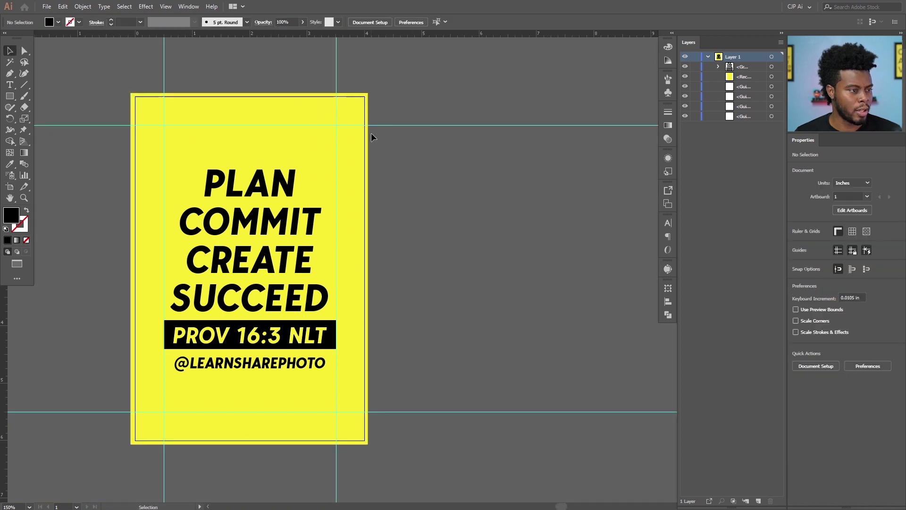
Place ruler guides along all four edges of the 4 × 6 in artboard
left_click_drag(380, 96, 380, 97)
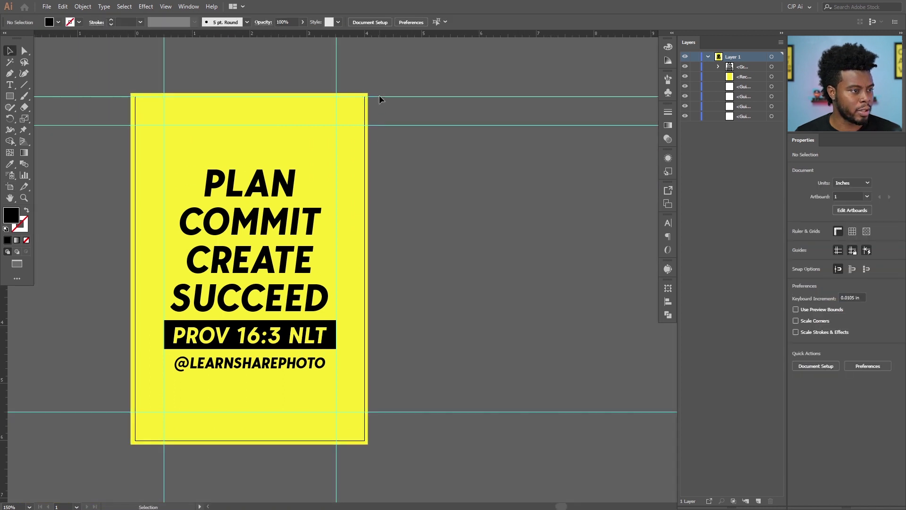
left_click_drag(391, 36, 364, 440)
left_click_drag(4, 305, 365, 285)
scroll(418, 259, "right", 3)
scroll(423, 250, "down", 2)
scroll(424, 285, "up", 2)
scroll(436, 341, "up", 1)
scroll(410, 327, "right", 1)
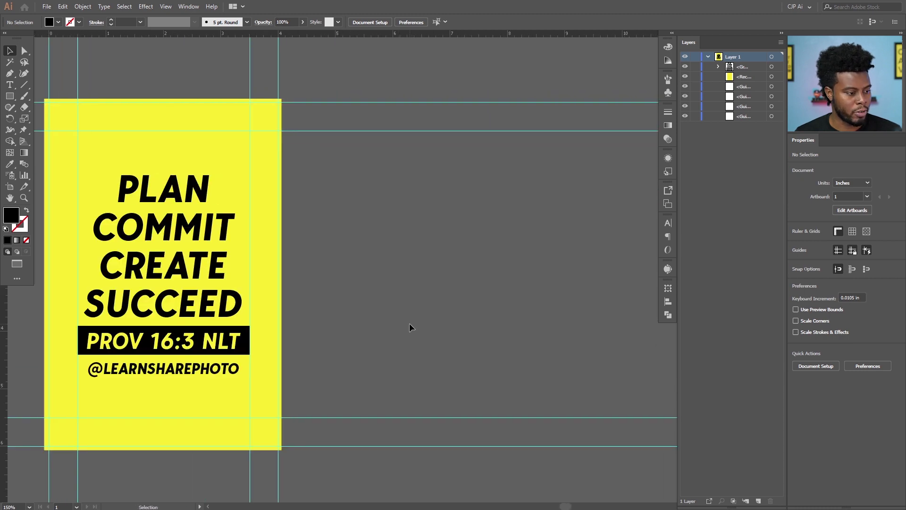
Draw a second artboard of about 5.04 × 7.56 in to the right of the first, starting on the lowest guide
scroll(409, 322, "down", 1)
scroll(409, 323, "up", 1)
scroll(409, 323, "right", 2)
key("p")
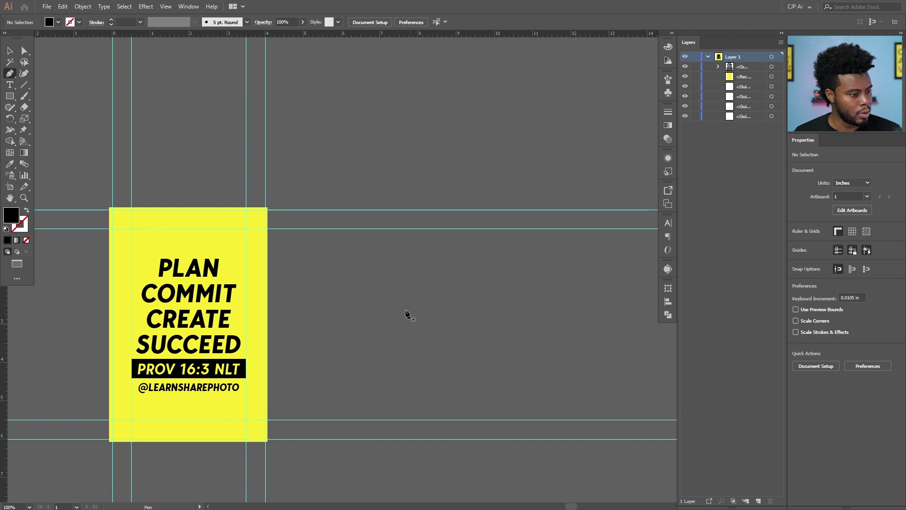
key("shift+o")
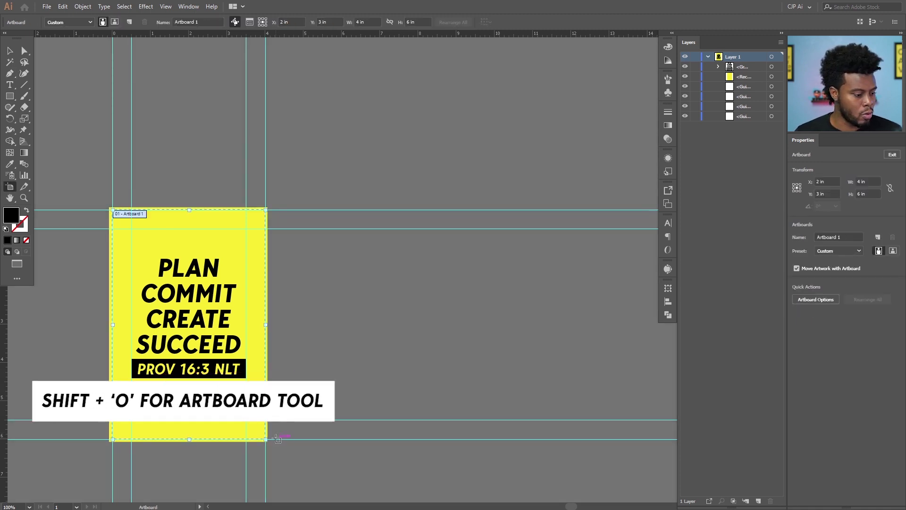
left_click_drag(291, 440, 486, 163)
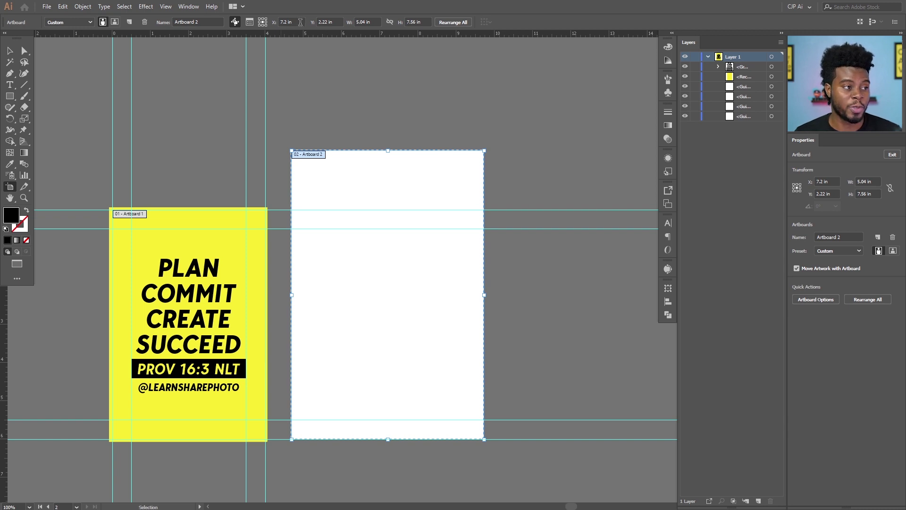
Set the second artboard to 5 × 7 in and move it down until its base meets the lowest guide, at Y 2.5 in
left_click(374, 21)
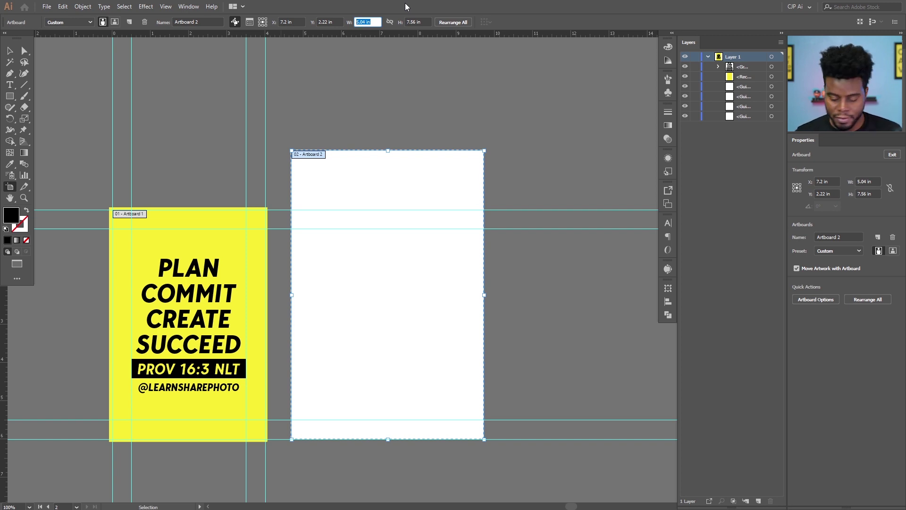
left_click(368, 22)
left_click_drag(371, 21, 321, 15)
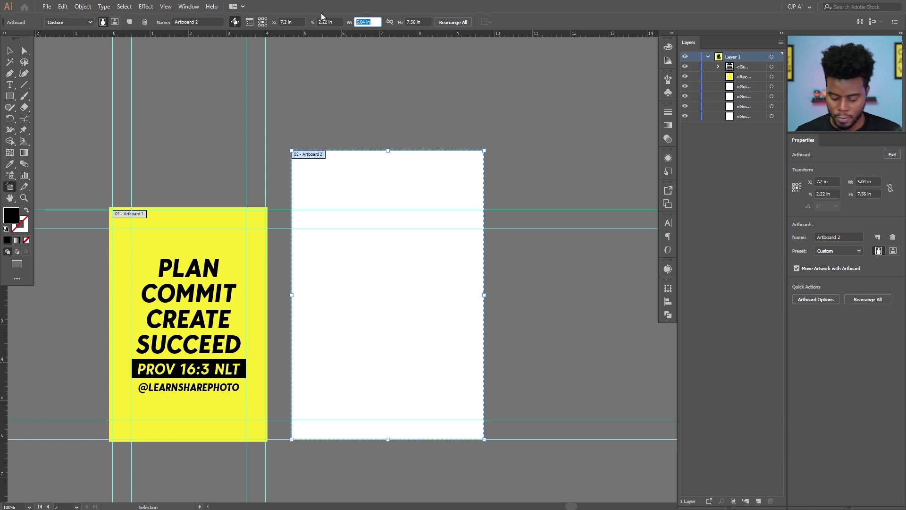
type("5")
key("Tab")
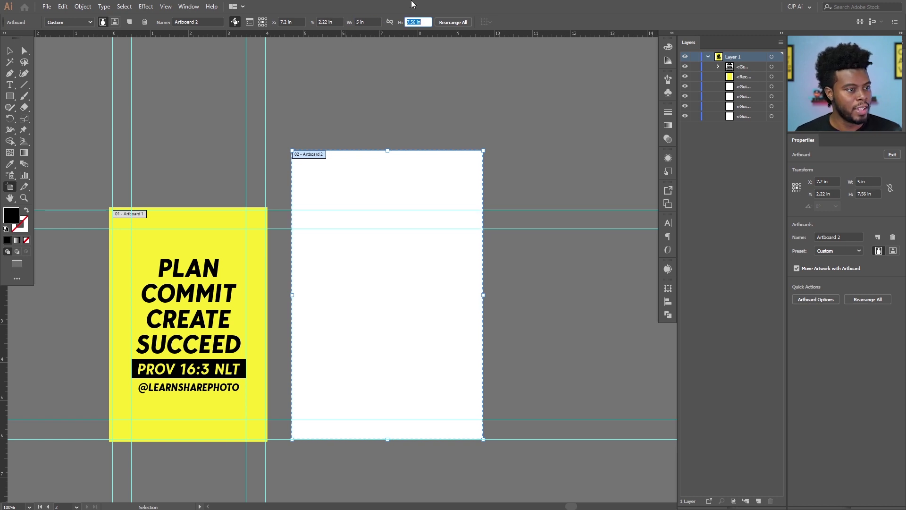
type("7")
key("Return")
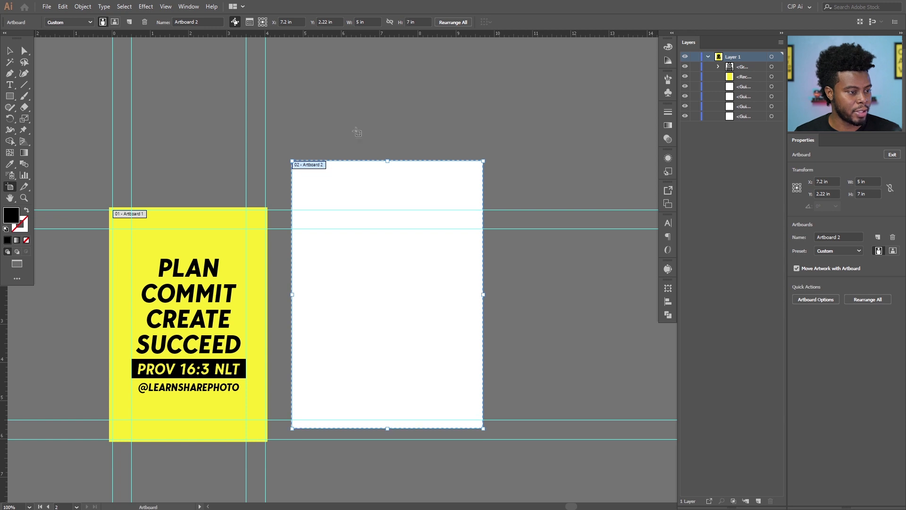
mouse_move(409, 189)
left_mouse_down()
mouse_move(400, 196)
mouse_move(410, 196)
left_mouse_up()
Draw a third artboard of about 7.44 × 7.99 in to the right of the second, based on the lowest guide
scroll(507, 188, "right", 1)
scroll(507, 188, "down", 1)
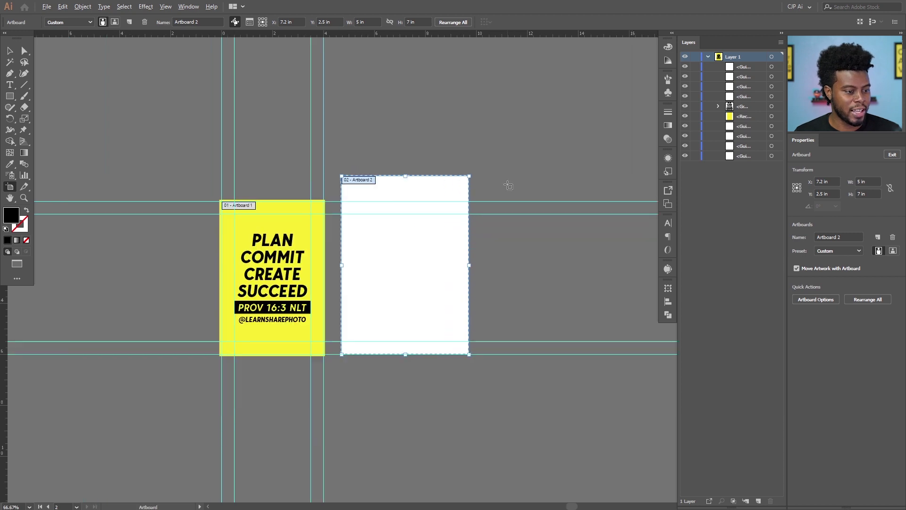
scroll(496, 186, "right", 4)
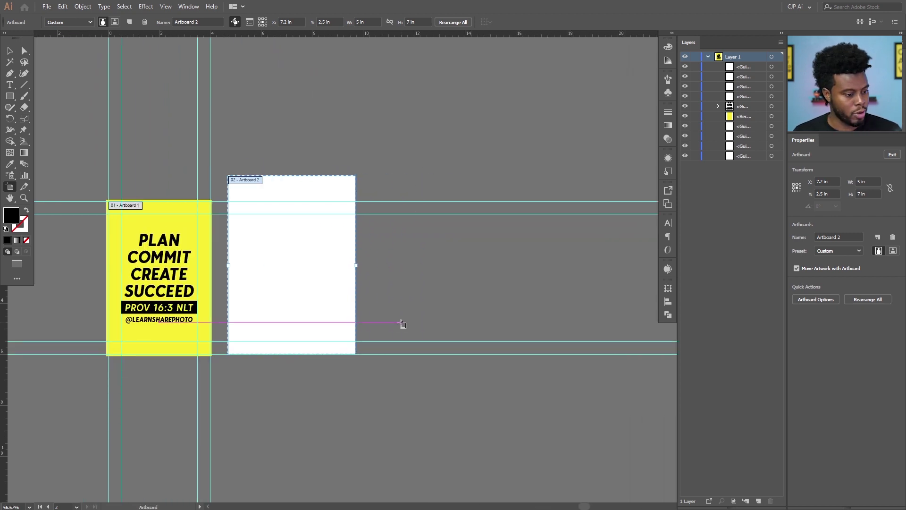
left_click_drag(377, 354, 568, 152)
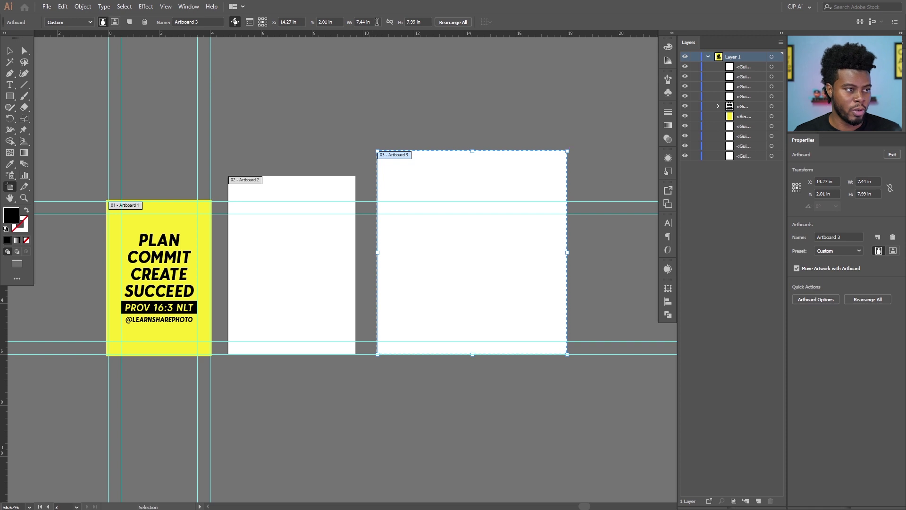
Set the third artboard to 8 × 8 in and move it slightly right to about X 14.38 in
left_click(375, 22)
type("8")
key("Tab")
type("8")
key("Return")
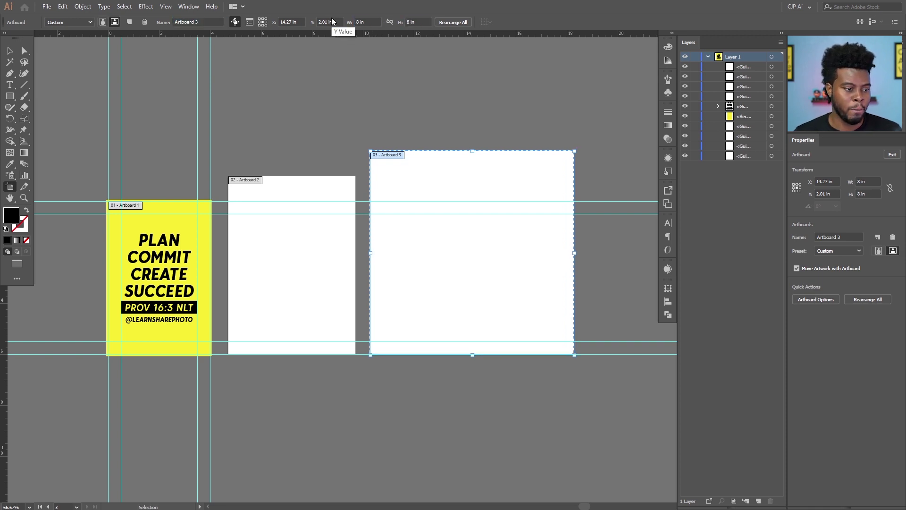
left_click_drag(433, 184, 437, 184)
Draw a fourth artboard of about 8.47 × 11.04 in to the right of the third, based on the lowest guide
scroll(445, 219, "right", 2)
scroll(445, 219, "down", 1)
scroll(443, 219, "right", 6)
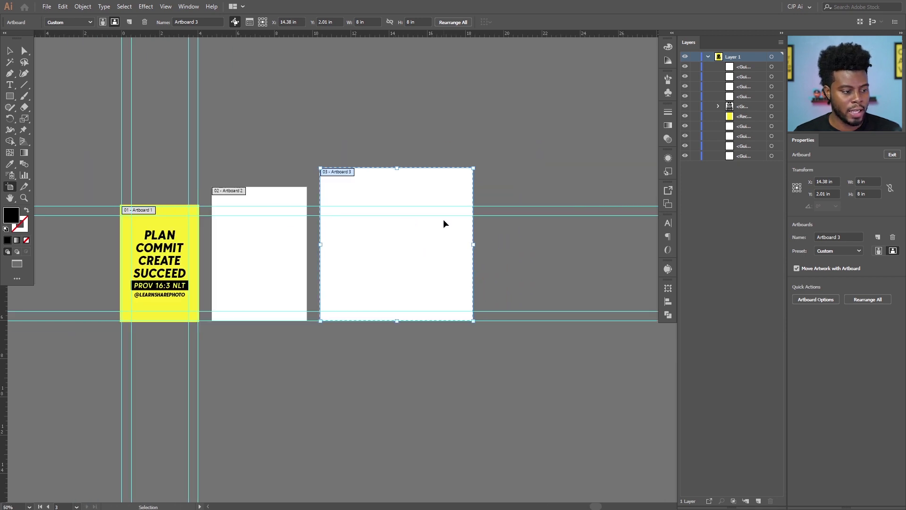
scroll(443, 219, "right", 5)
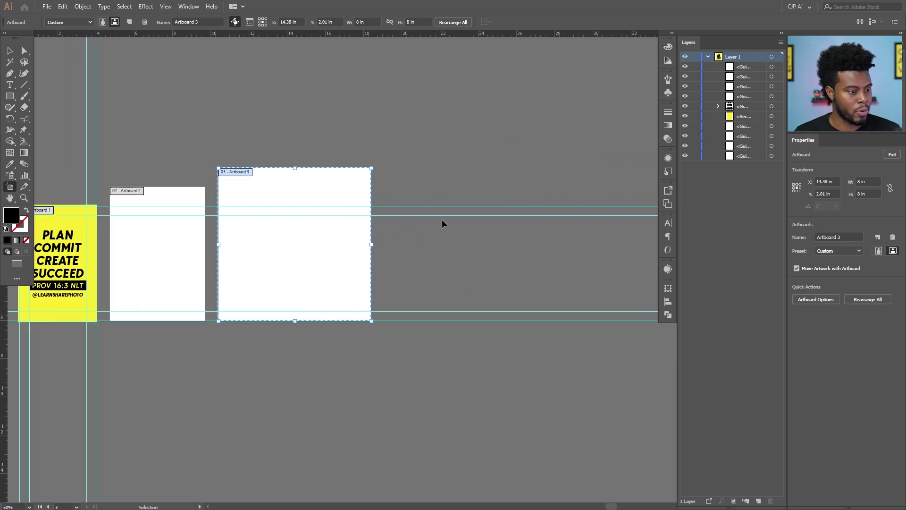
scroll(442, 219, "up", 2)
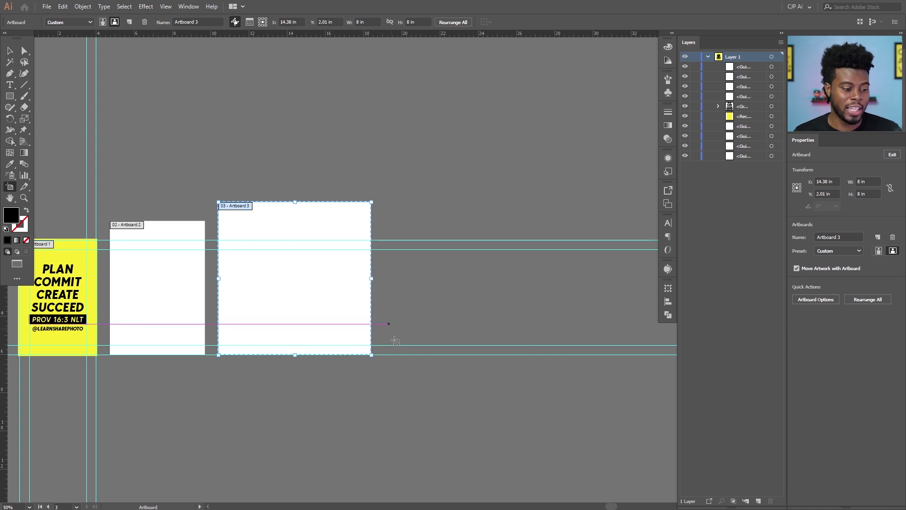
left_click_drag(398, 354, 559, 143)
Set the fourth artboard to 8 × 12 in and move it up-left until its base meets the lowest guide, at X 23.51, Y 0 in
left_click(354, 22)
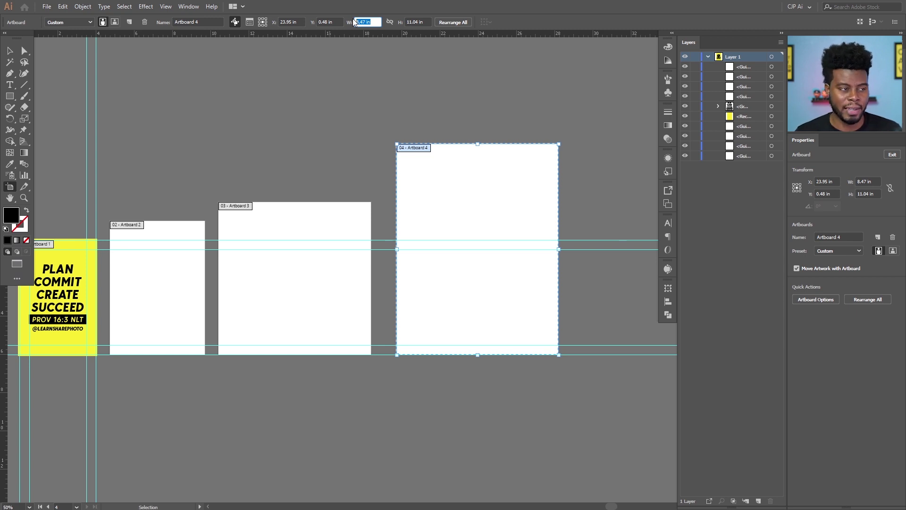
type("8")
key("Tab")
type("12")
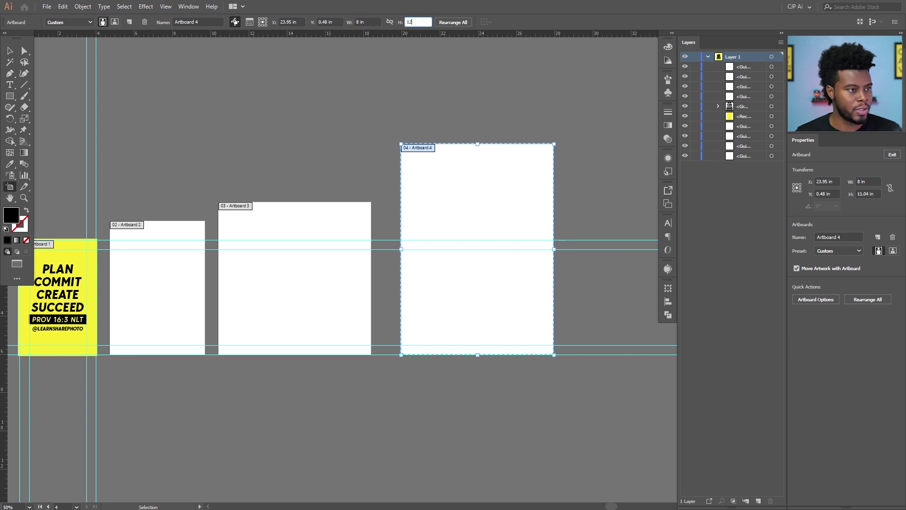
key("Return")
mouse_move(481, 187)
left_mouse_down()
mouse_move(475, 170)
mouse_move(473, 179)
left_mouse_up()
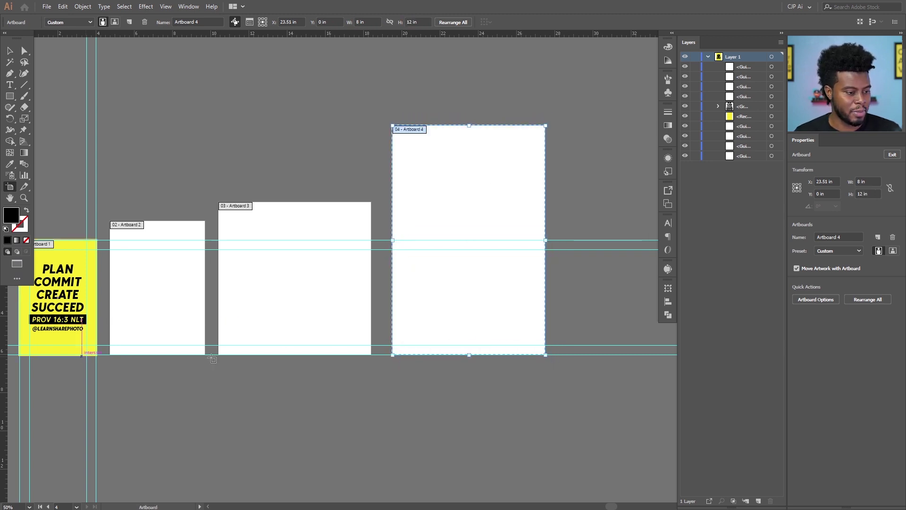
Draw a fifth artboard of about 11.37 × 16.7 in to the right of the fourth, based on the lowest guide
scroll(445, 355, "right", 1)
scroll(438, 352, "down", 1)
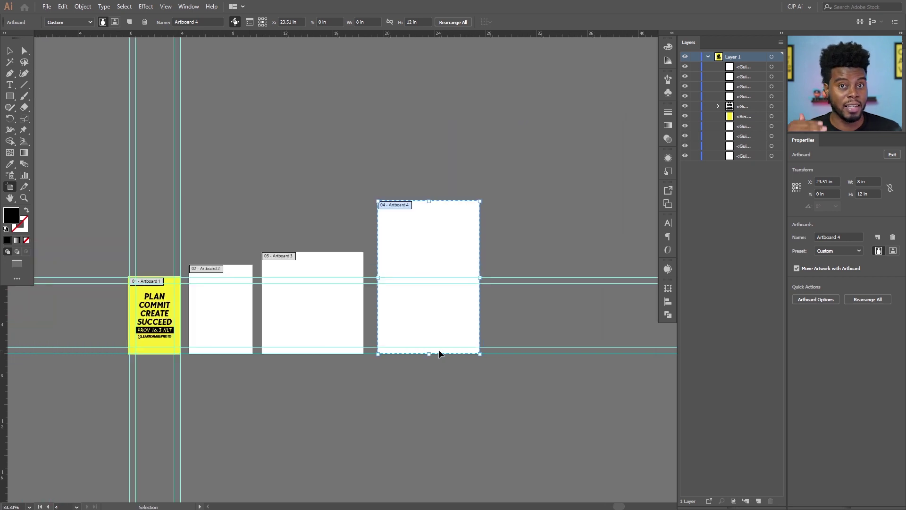
scroll(438, 349, "right", 2)
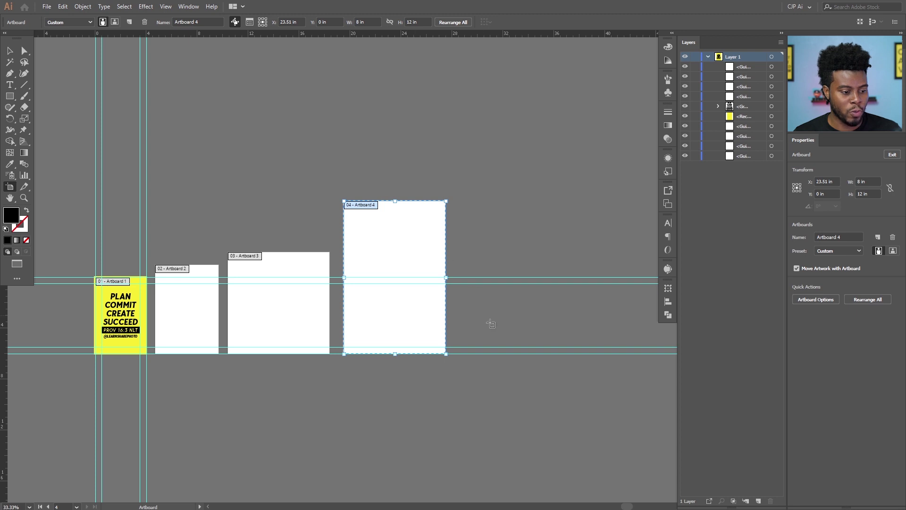
left_click_drag(461, 355, 606, 141)
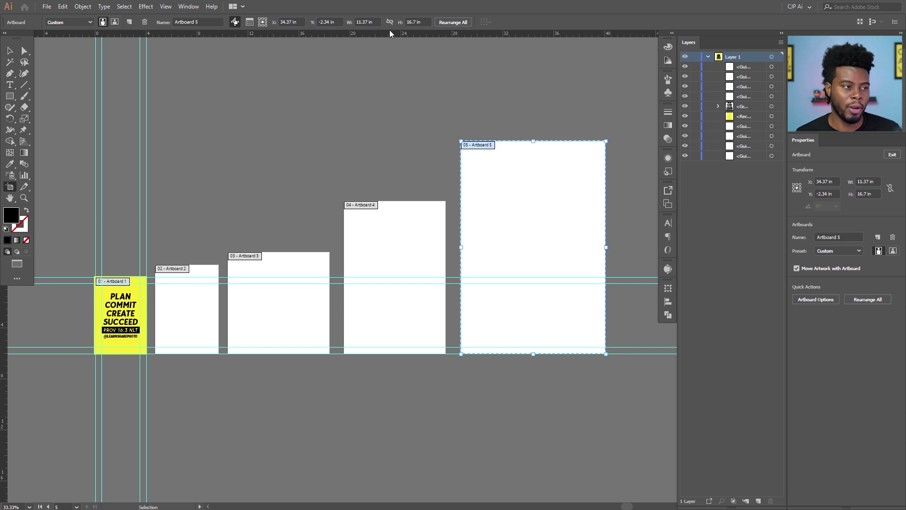
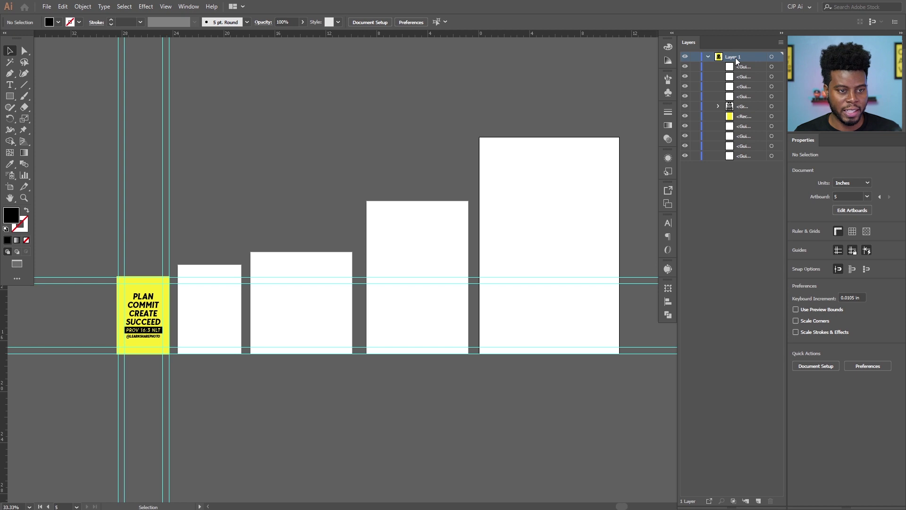
Rename the design's layer as 4 × 6, collapse it and select all its artwork
type("4 ")
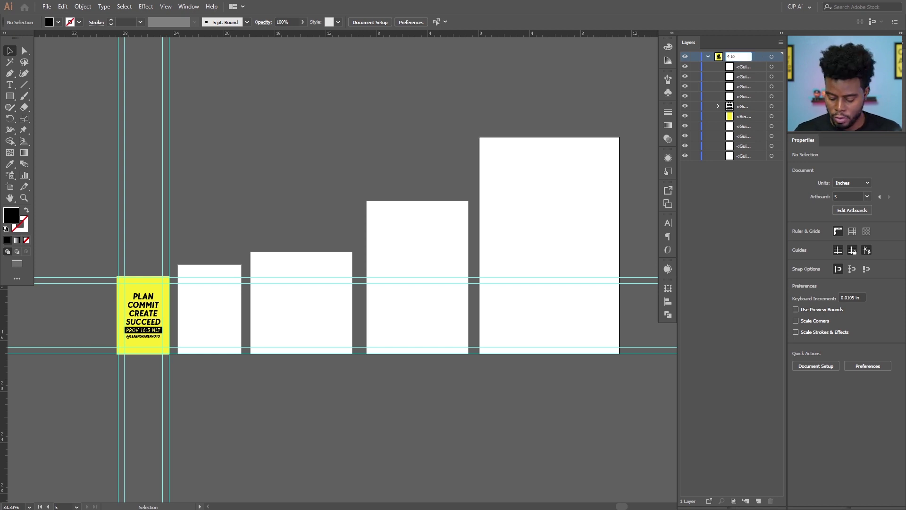
type("x 6")
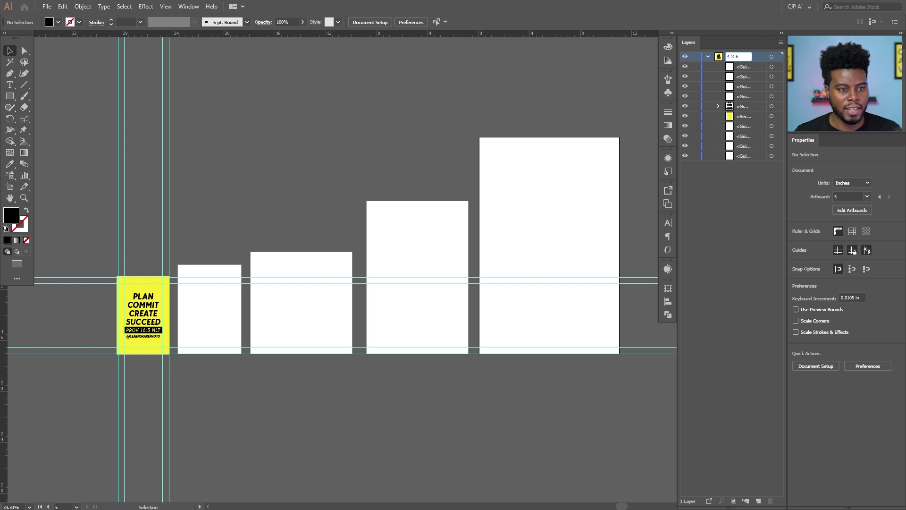
key("Return")
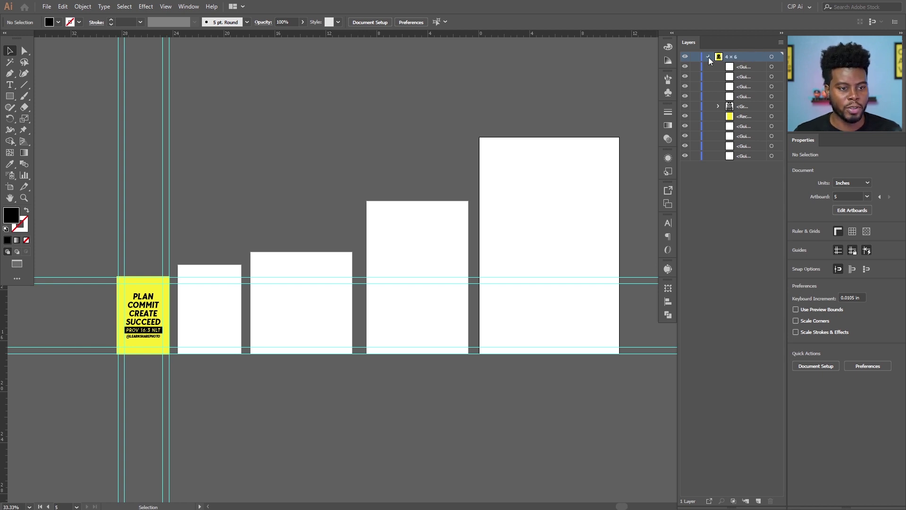
left_click(708, 57)
left_click(771, 57)
key("v")
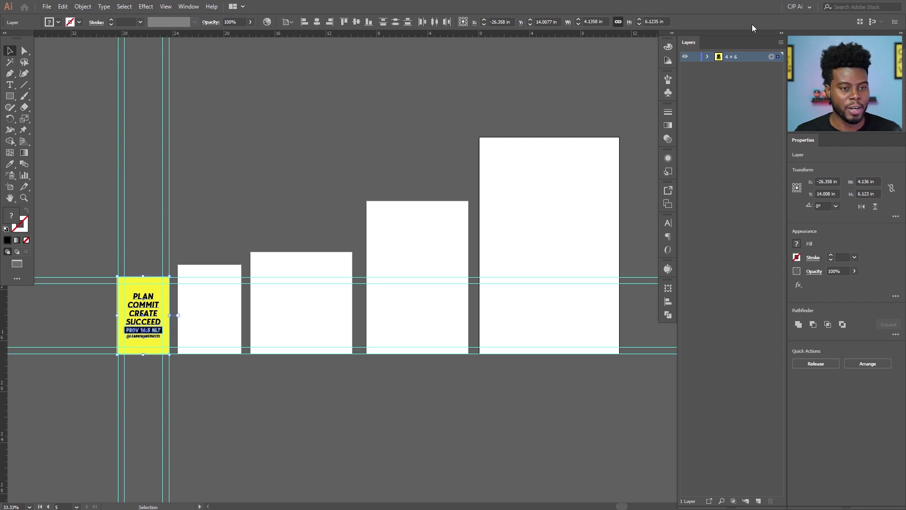
Add a new layer above the 4 × 6 layer and name it 5 × 7
left_click(757, 501)
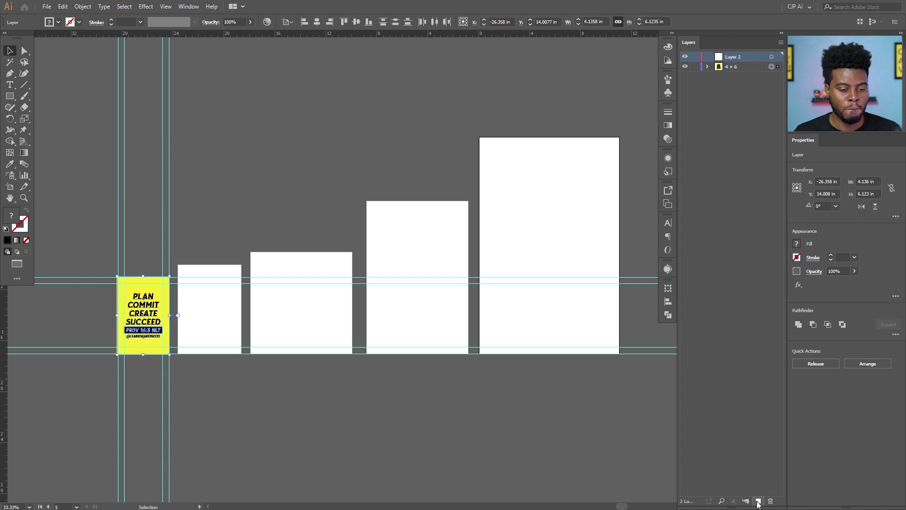
double_click(738, 57)
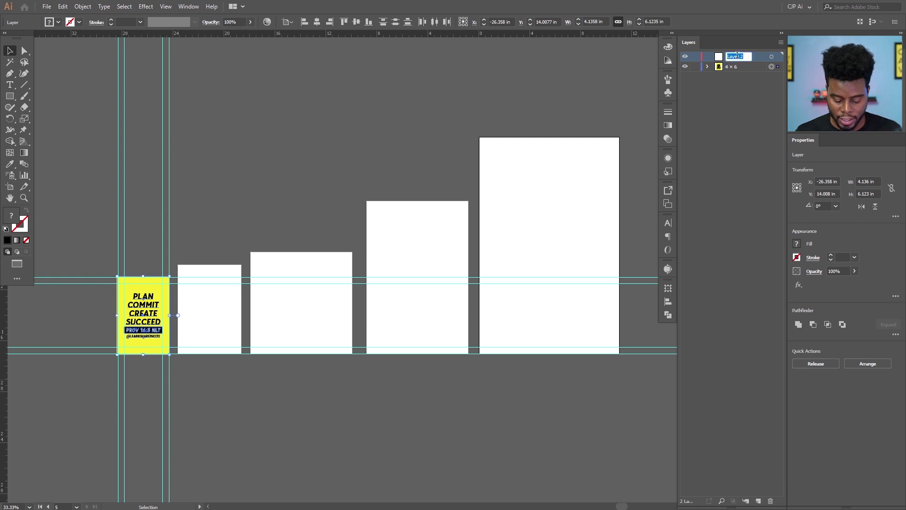
type("5")
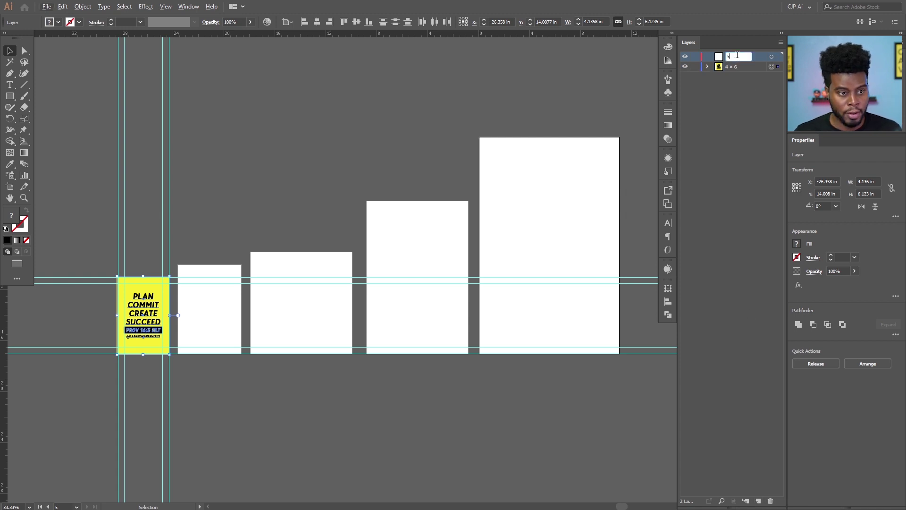
type(" x 7")
key("Return")
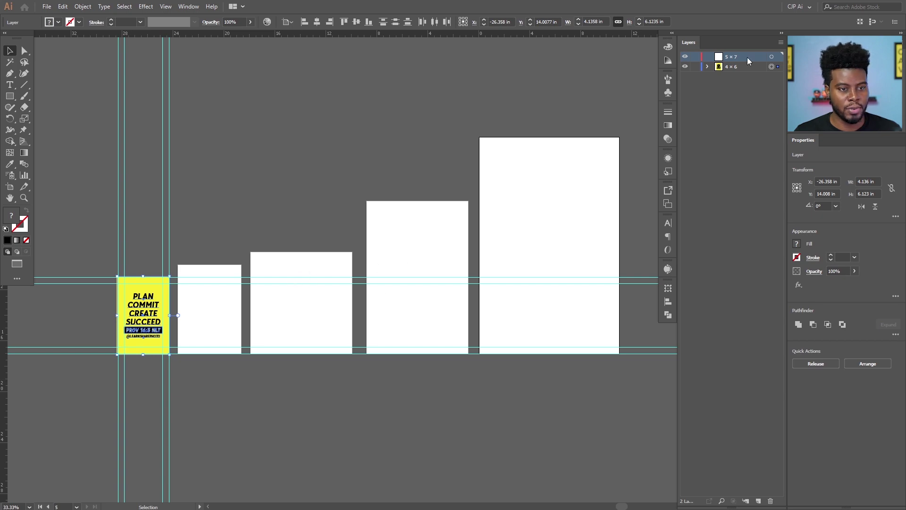
left_click(773, 57)
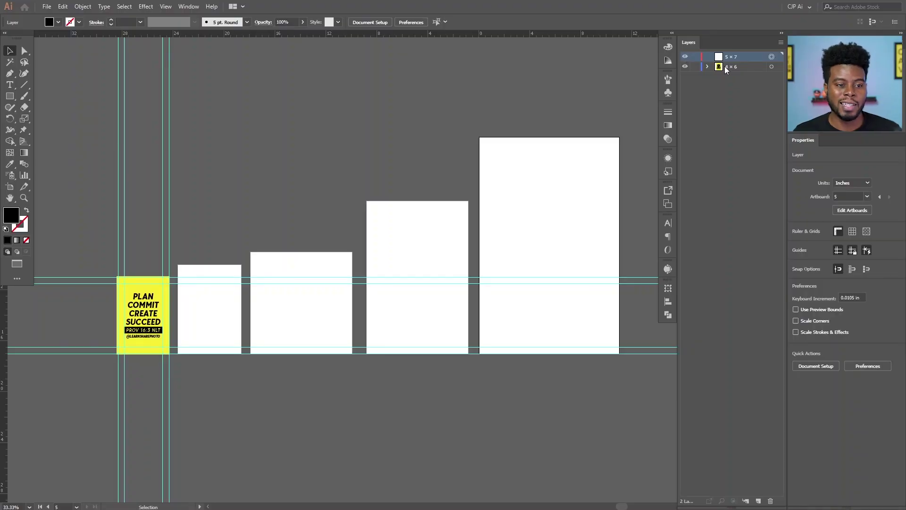
Make the second artboard active and paste the copied design in place onto the 4 × 6 layer
left_click(729, 66)
left_click(707, 67)
left_click(707, 67)
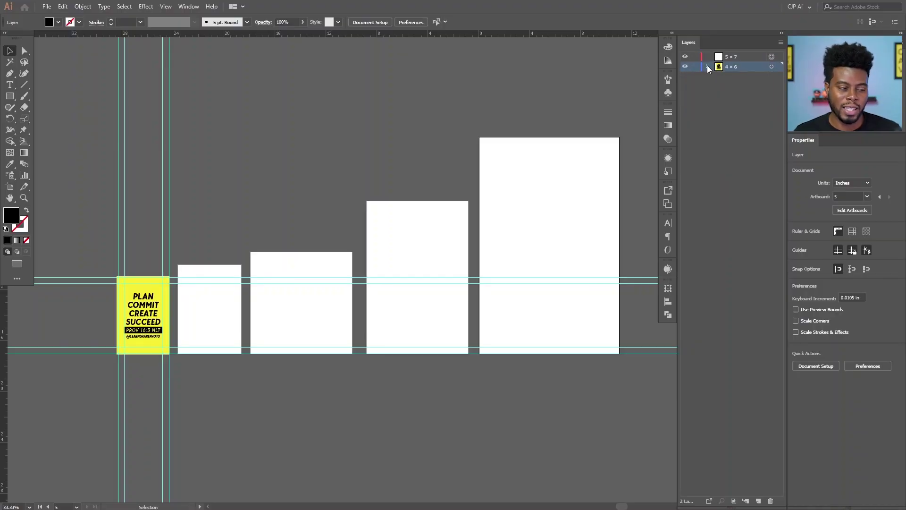
left_click(210, 298)
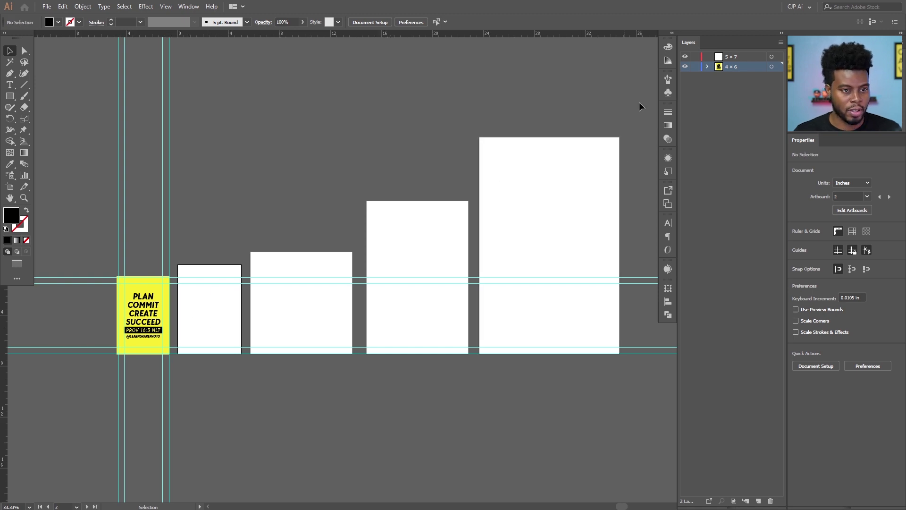
left_click(770, 67)
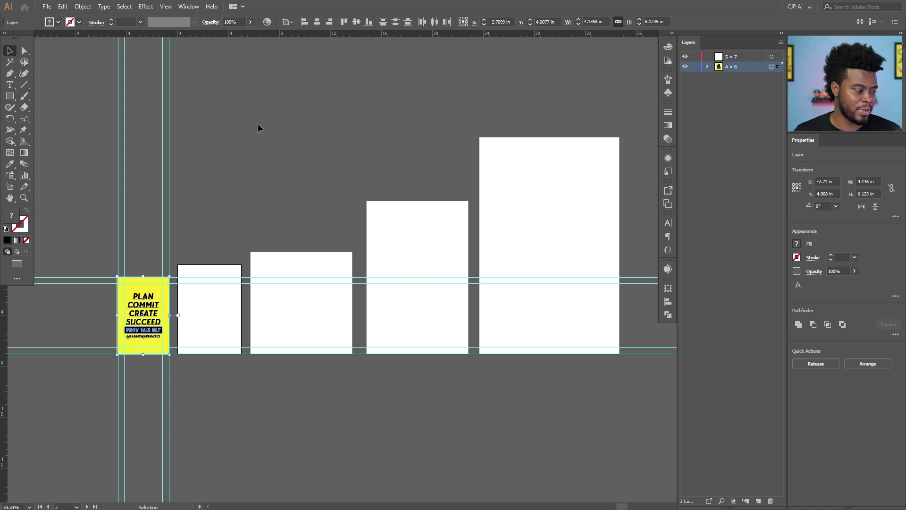
scroll(124, 322, "up", 3)
scroll(188, 264, "down", 1)
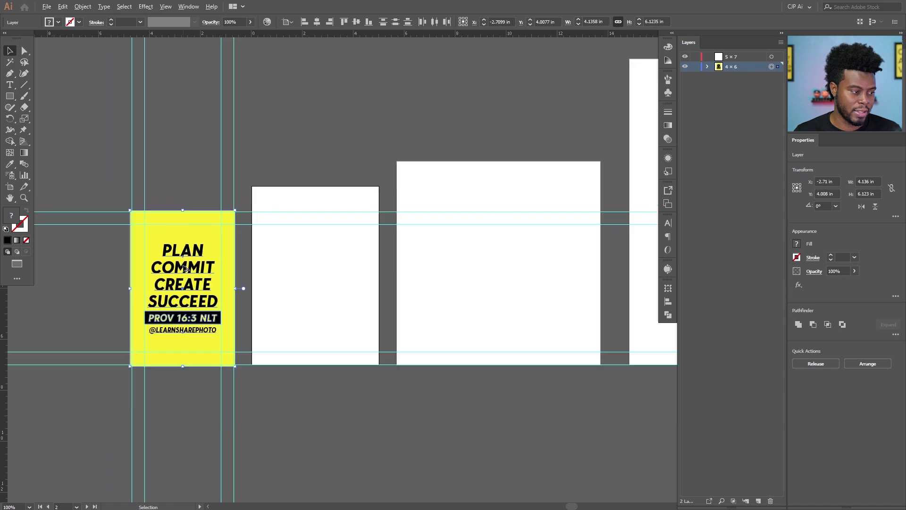
scroll(183, 315, "right", 1)
scroll(260, 301, "up", 1)
left_click(276, 258)
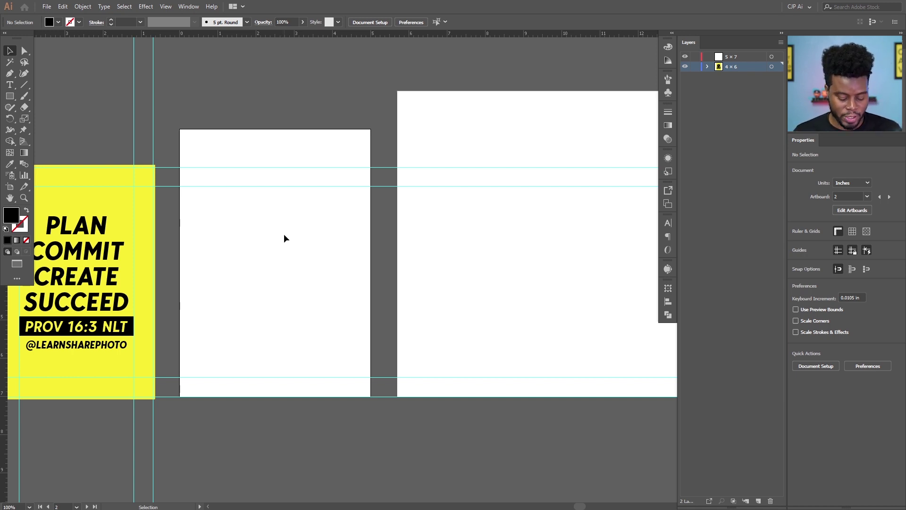
key("ctrl+shift+v")
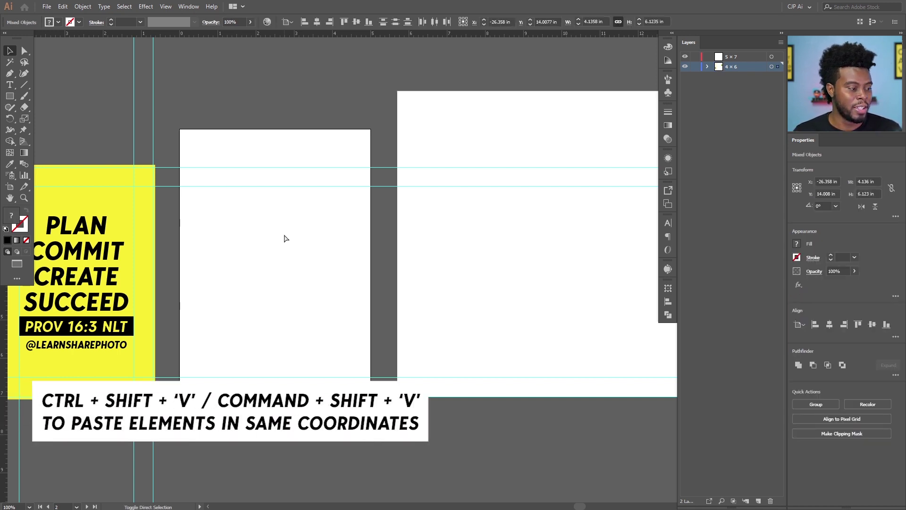
Move the pasted design onto the second artboard, centred at about X 2.5 in, Y 3.49 in
scroll(291, 226, "down", 1)
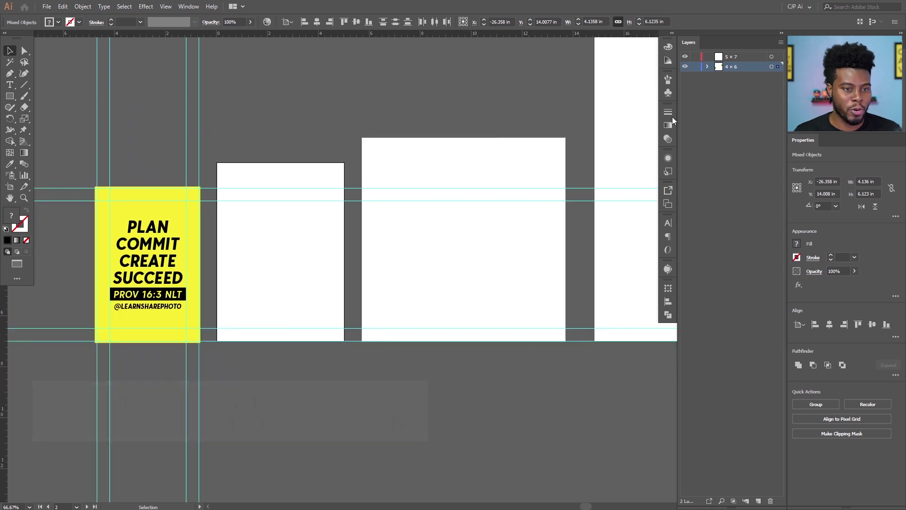
scroll(530, 152, "right", 1)
scroll(530, 152, "down", 3)
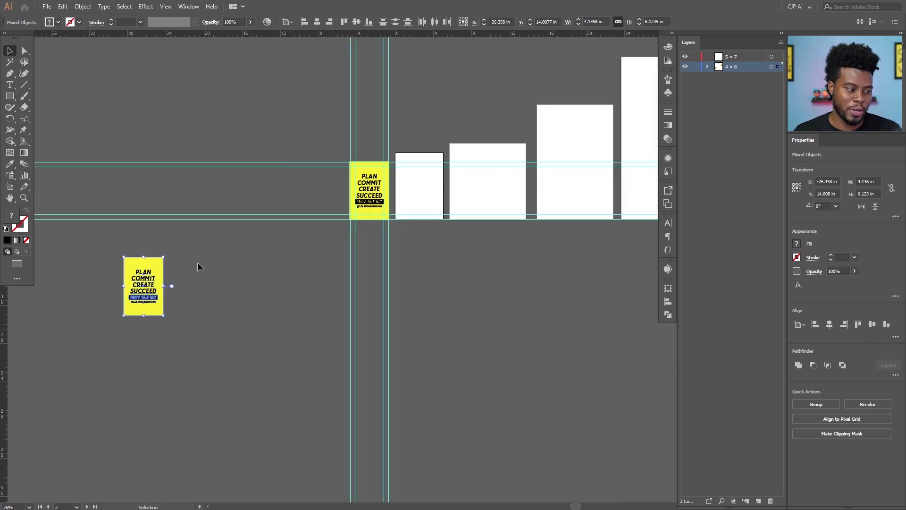
left_click_drag(146, 273, 429, 170)
scroll(429, 171, "up", 3)
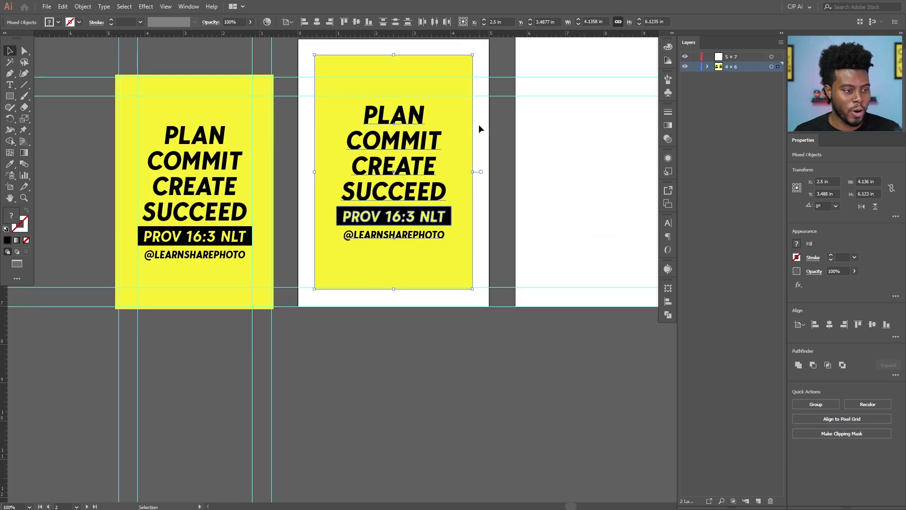
Try to centre the pasted yellow rectangle horizontally and vertically on the second artboard
left_click(469, 128)
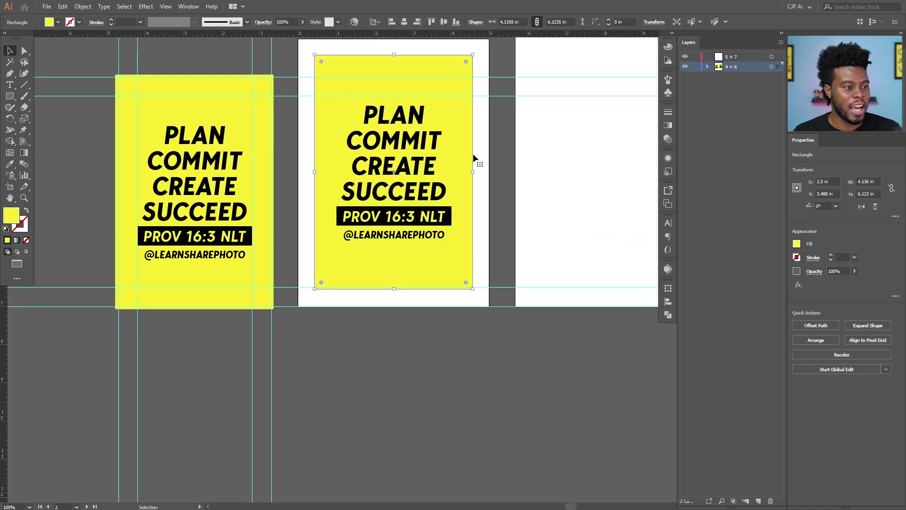
scroll(472, 156, "up", 2)
scroll(472, 180, "right", 4)
left_click(405, 22)
left_click(443, 22)
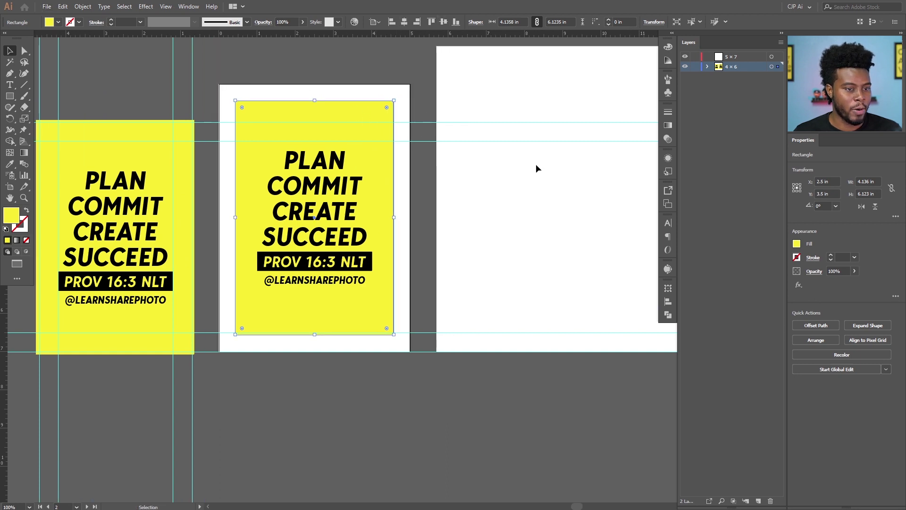
Enlarge only the pasted yellow rectangle from its centre to about 5.09 × 7.54 in, covering the second artboard
key("ctrl+alt+a")
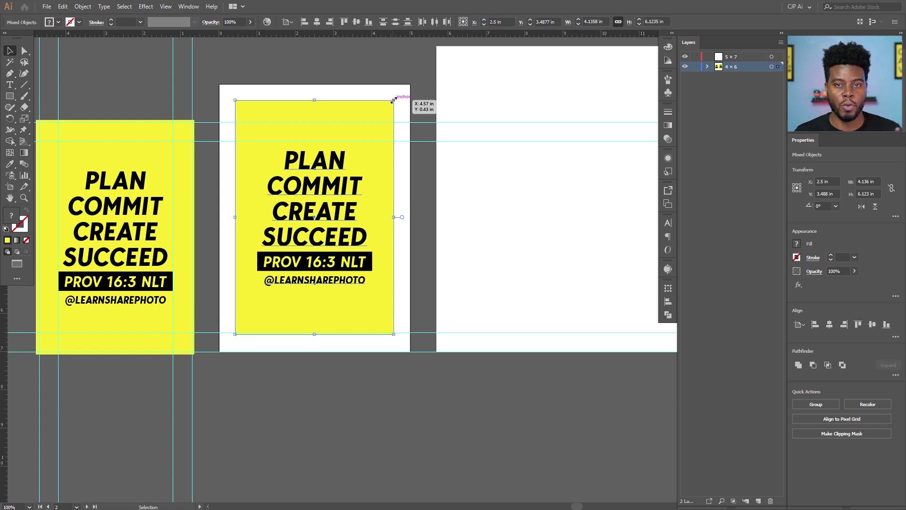
left_click(395, 74)
left_click(380, 105)
left_click_drag(394, 100, 423, 74)
left_click(424, 161)
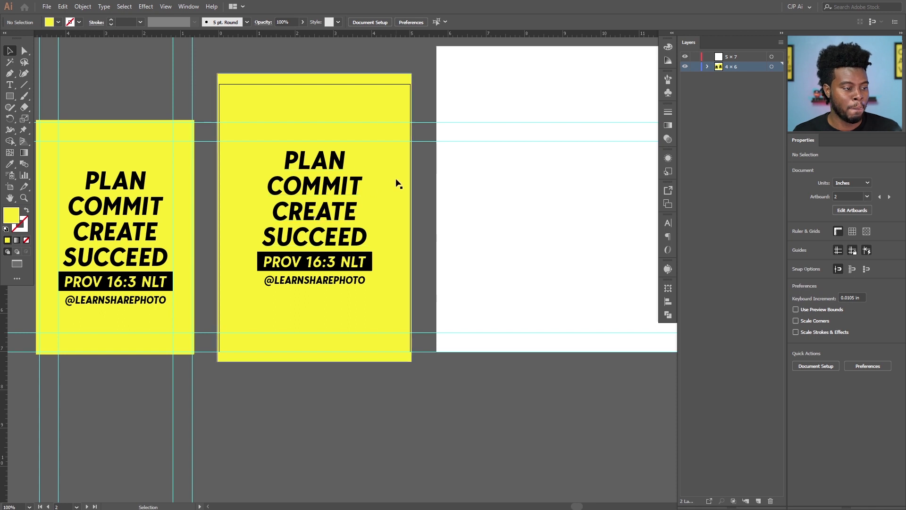
Cut the whole design from the second artboard and paste it at the same position on the 5 × 7 layer
scroll(399, 182, "right", 2)
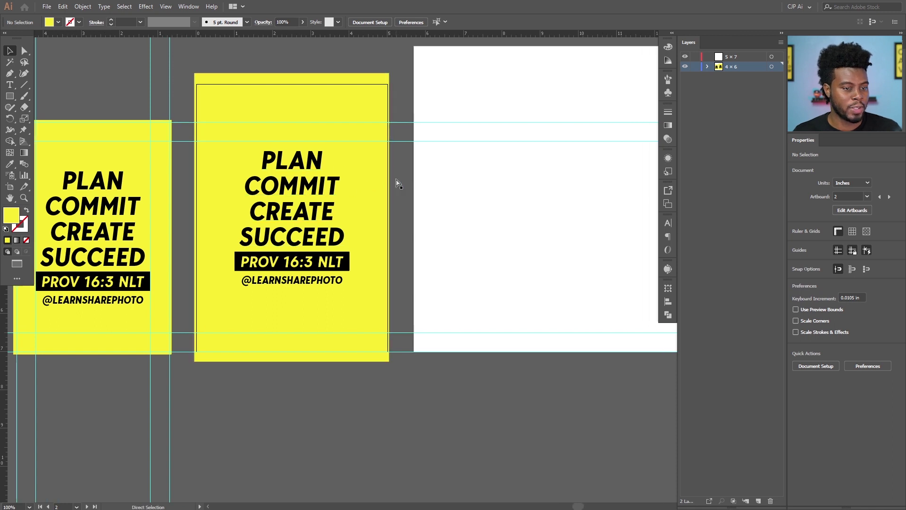
left_click(335, 111)
left_click_drag(259, 369, 247, 377)
scroll(255, 370, "right", 2)
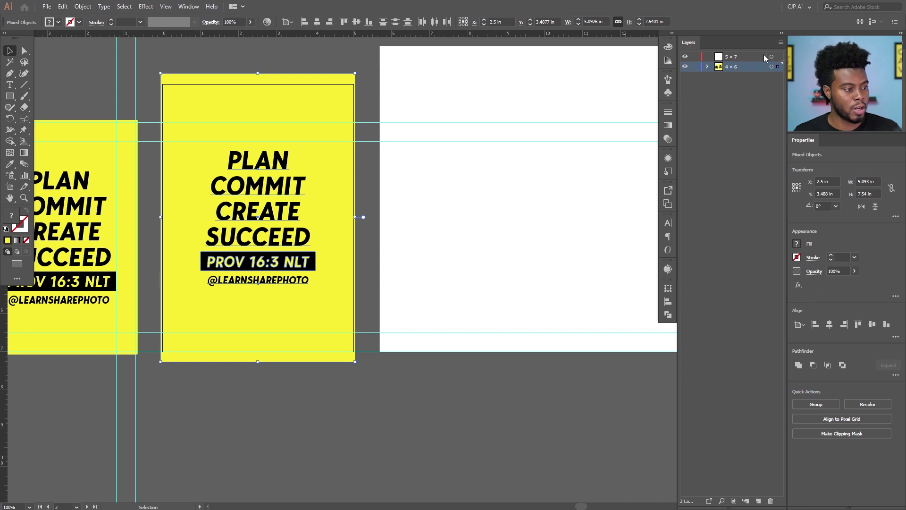
key("ctrl+x")
left_click(751, 56)
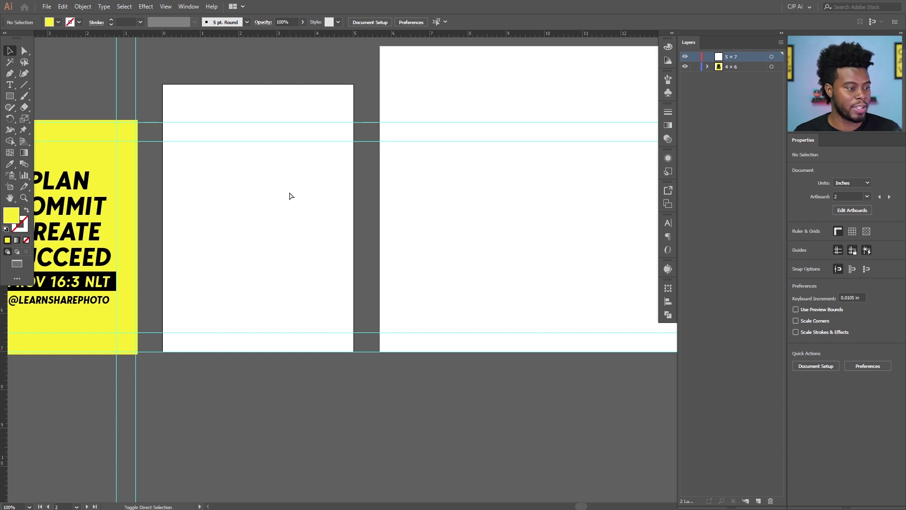
key("ctrl+f")
left_click(346, 58)
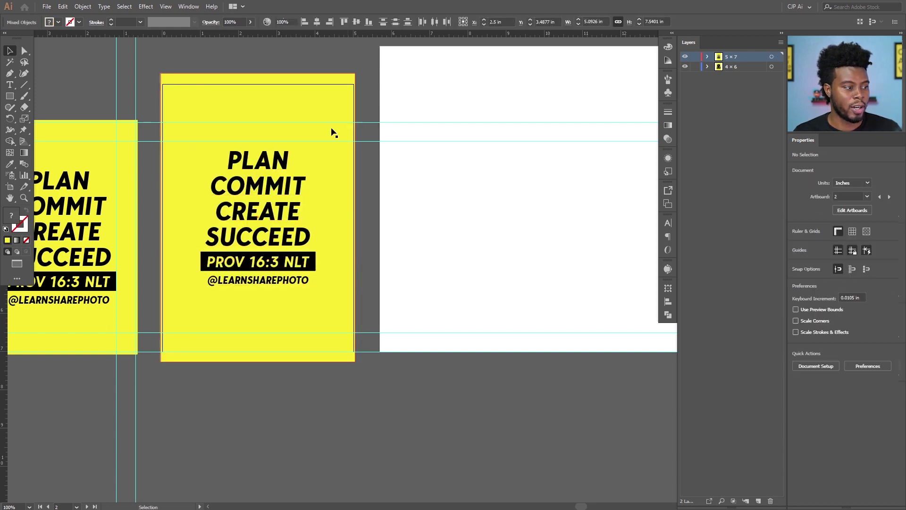
Hide and show the 5 × 7 layer to check which artwork it holds
scroll(333, 132, "down", 1)
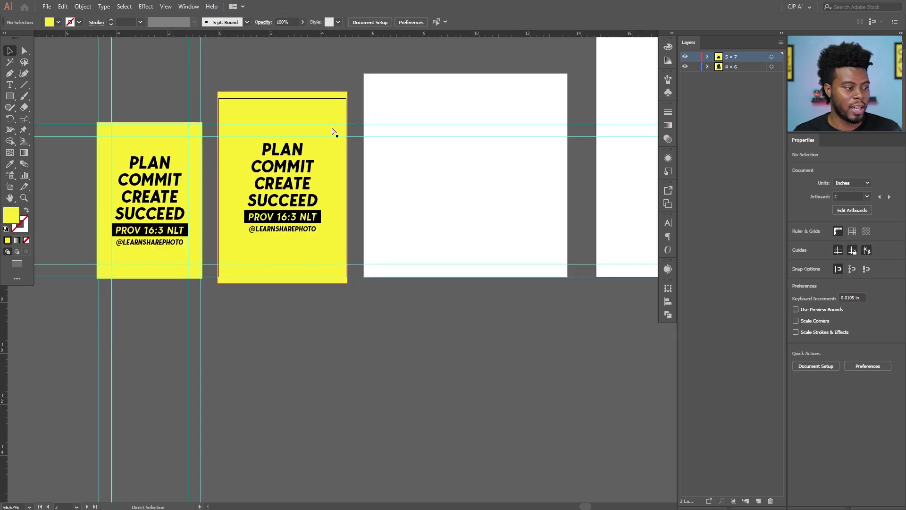
left_click(684, 58)
left_click(685, 57)
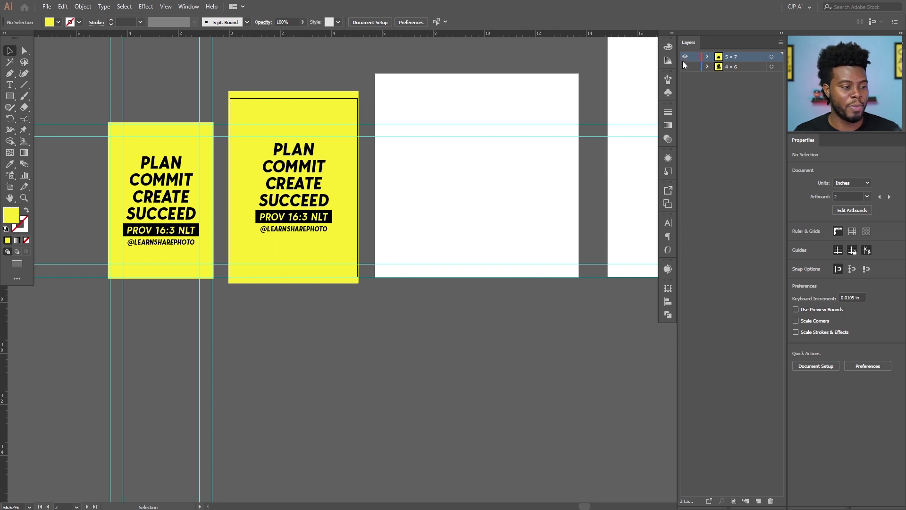
Hide and show the 4 × 6 layer to check which artwork it holds
left_click(685, 67)
left_click(686, 66)
left_click(686, 66)
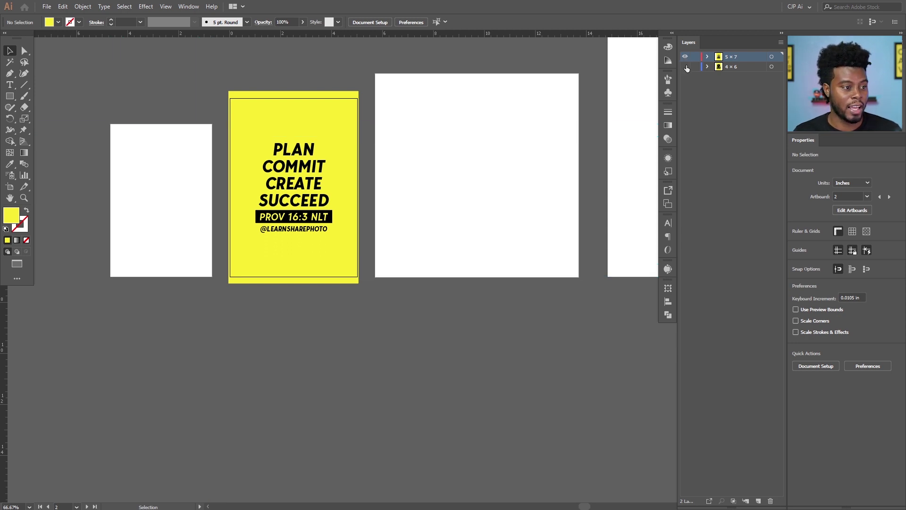
left_click(685, 66)
left_click(685, 66)
left_click(685, 66)
Add a new layer above the 5 × 7 layer and name it 8 × 8
scroll(481, 120, "right", 4)
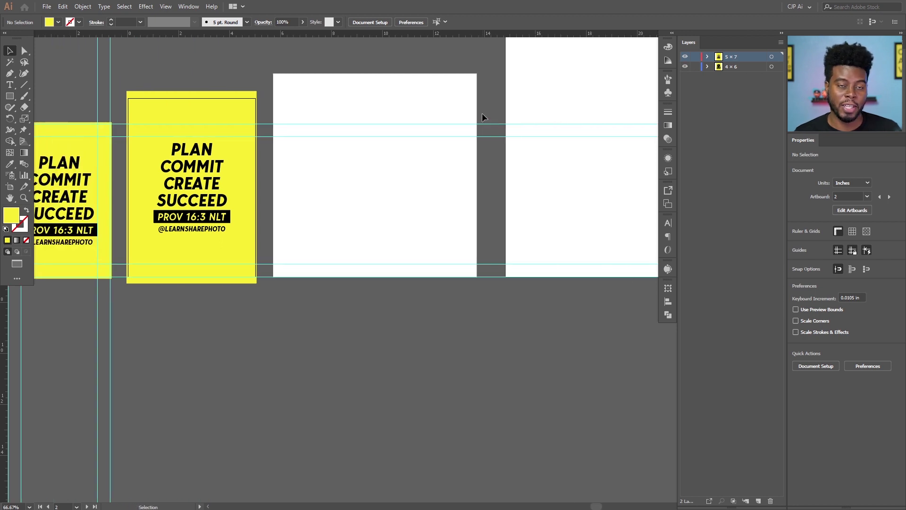
scroll(476, 189, "up", 2)
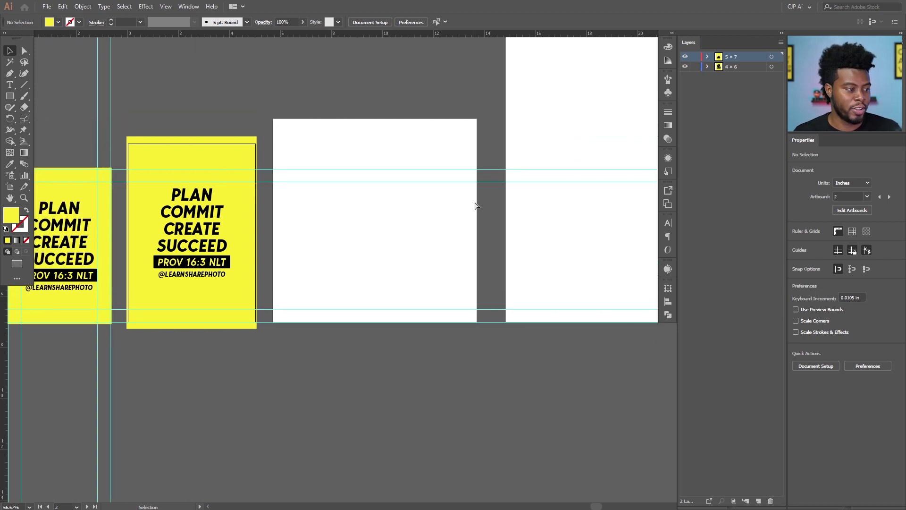
scroll(467, 199, "left", 3)
scroll(425, 167, "right", 1)
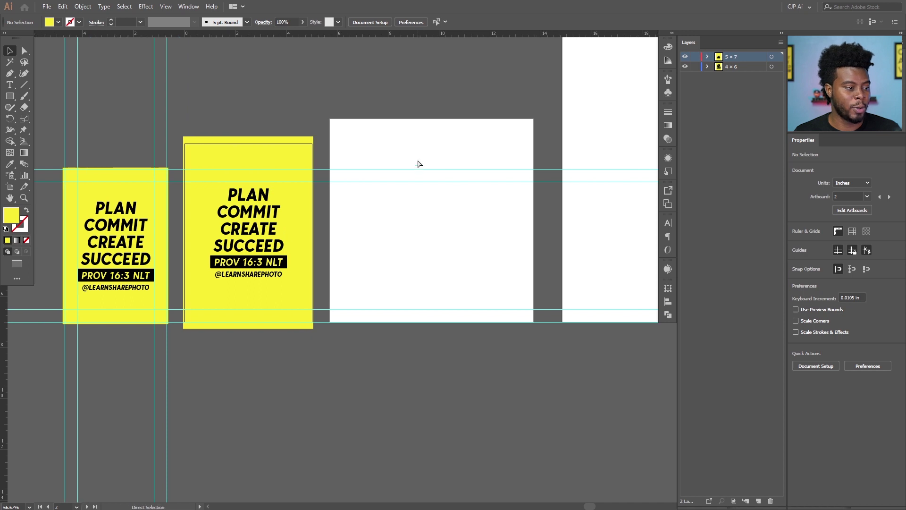
scroll(417, 155, "up", 1)
scroll(420, 159, "left", 1)
left_click(757, 501)
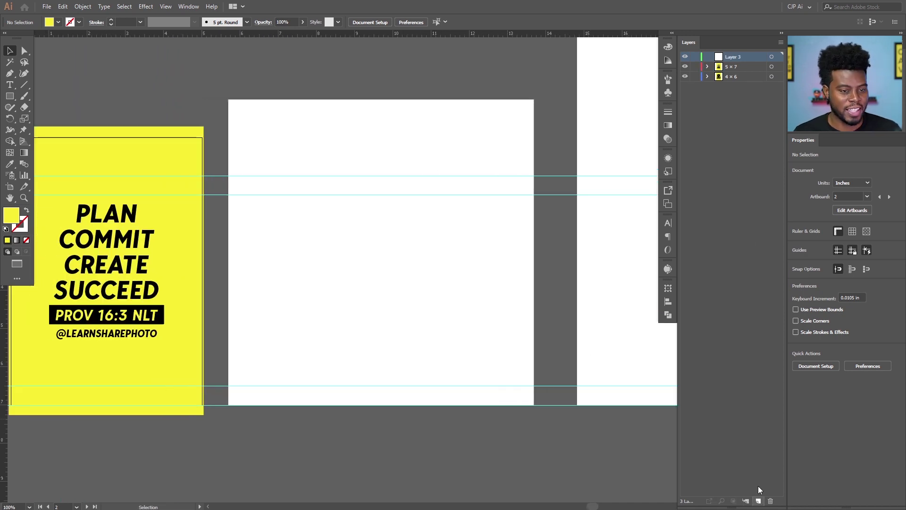
double_click(732, 56)
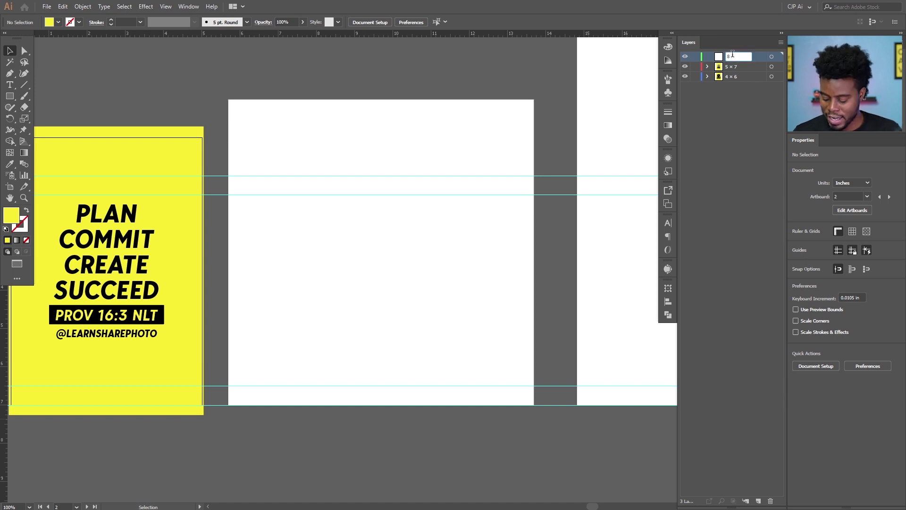
type("x 0")
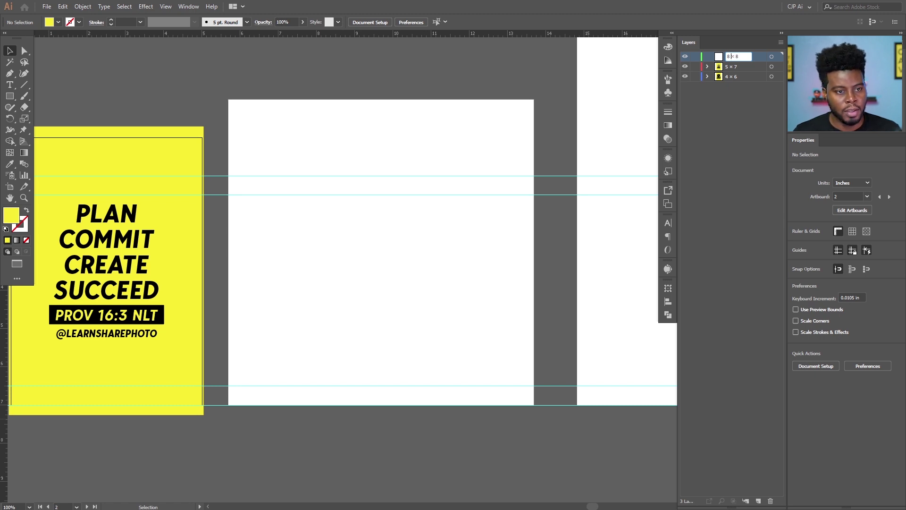
left_click_drag(732, 55, 729, 54)
left_click(740, 66)
left_click(743, 56)
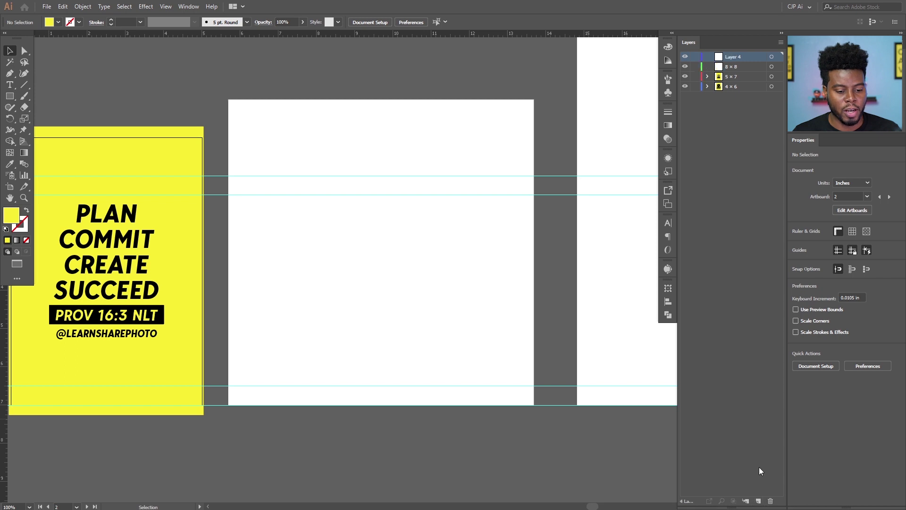
Name the next new layer 8 × 12, and add one more layer above it named 11 × 17
double_click(736, 57)
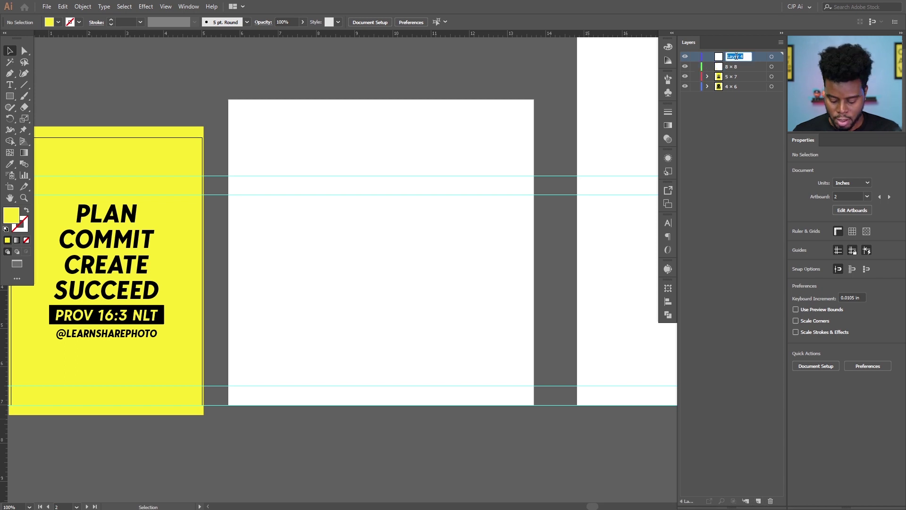
key("Return")
left_click(758, 501)
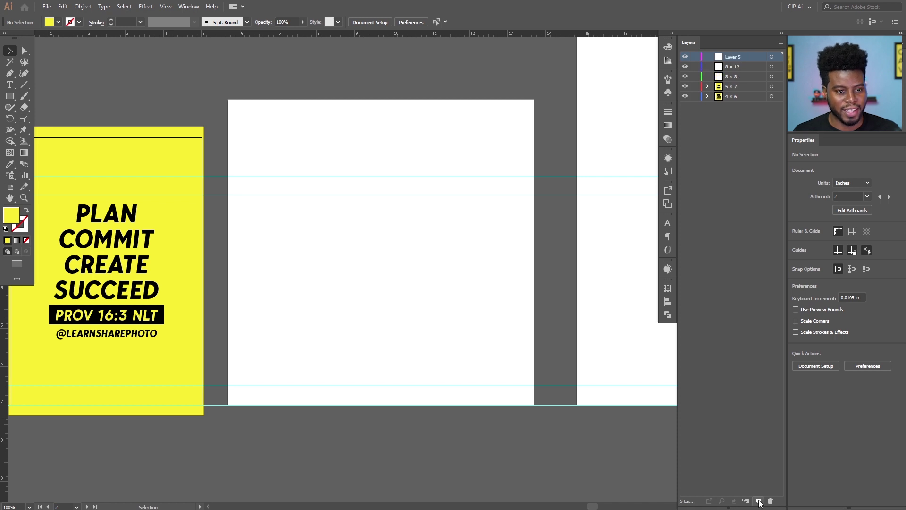
double_click(729, 57)
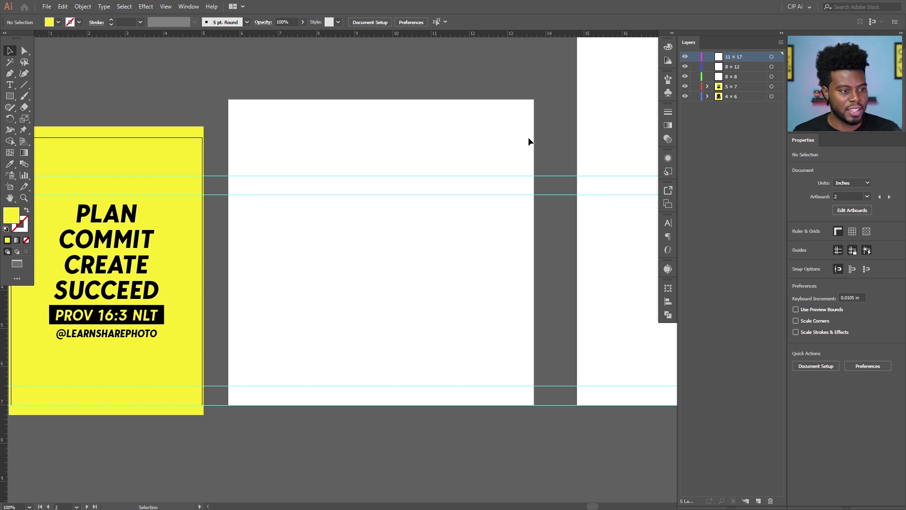
Add a text label reading 8×8 below the third artboard with the Type tool
scroll(434, 177, "down", 3)
scroll(457, 175, "right", 9)
scroll(446, 177, "up", 6)
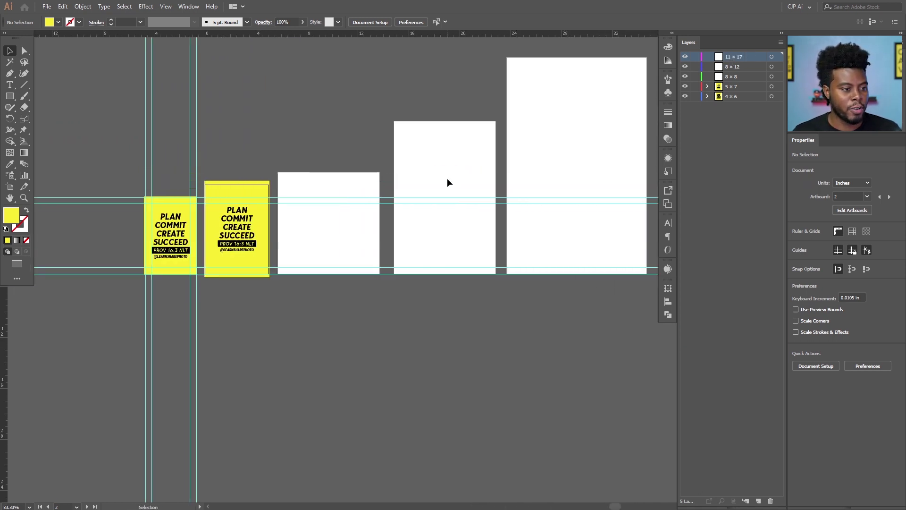
scroll(470, 275, "up", 1)
scroll(470, 274, "down", 1)
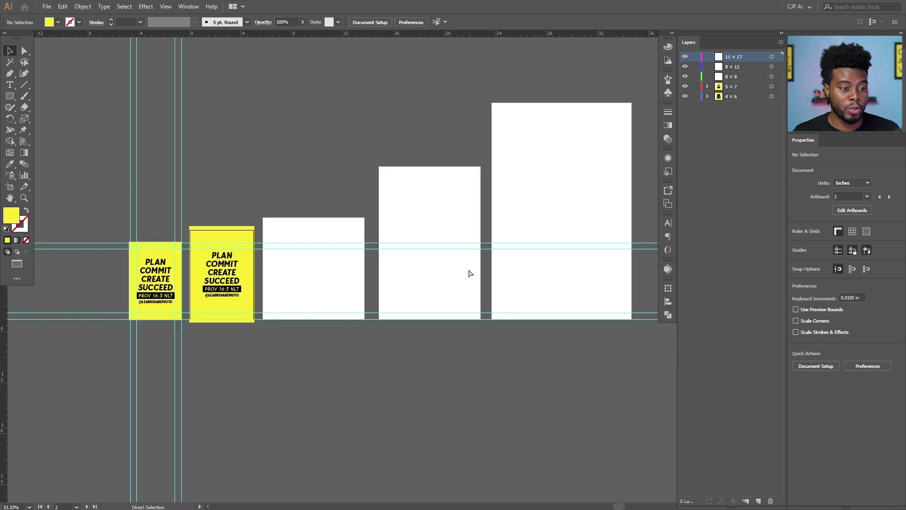
scroll(470, 275, "right", 1)
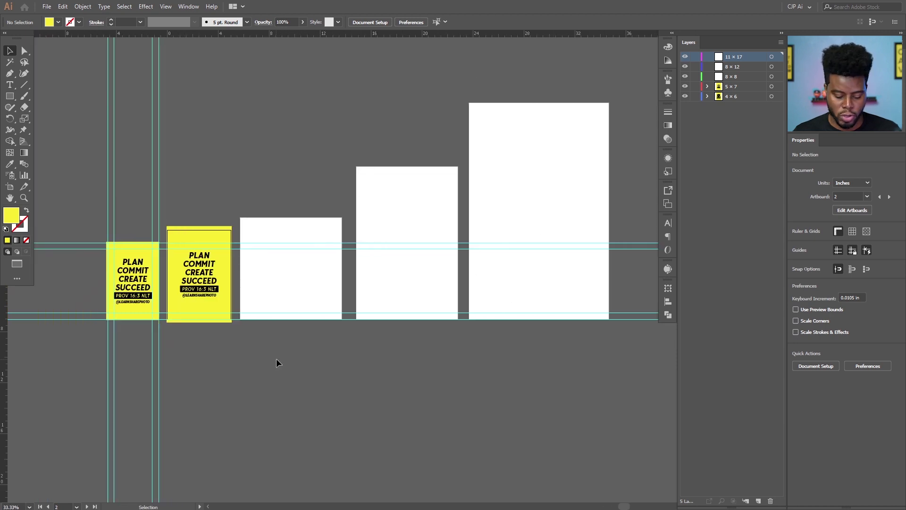
key("t")
scroll(283, 349, "up", 3)
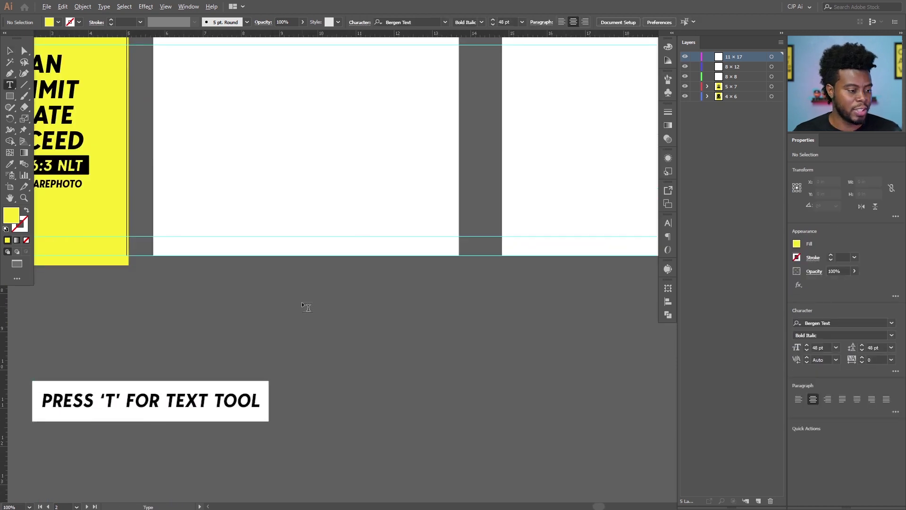
left_click(292, 287)
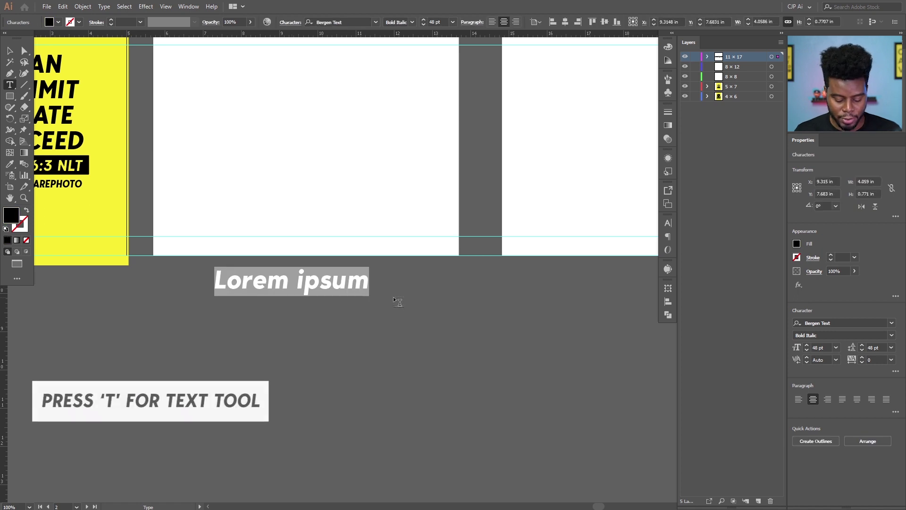
type("8x8")
key("Escape")
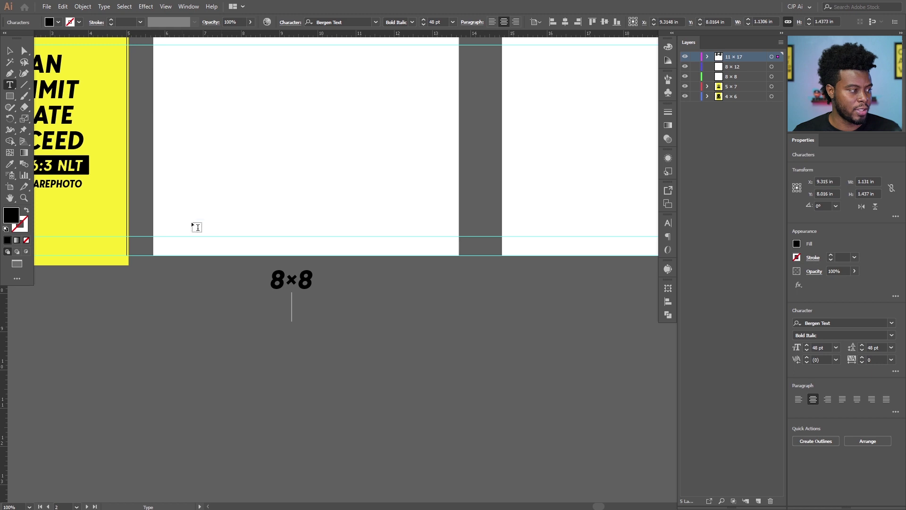
left_click(9, 51)
Enlarge the 8×8 label below the third artboard, and delete the label
scroll(340, 316, "down", 4)
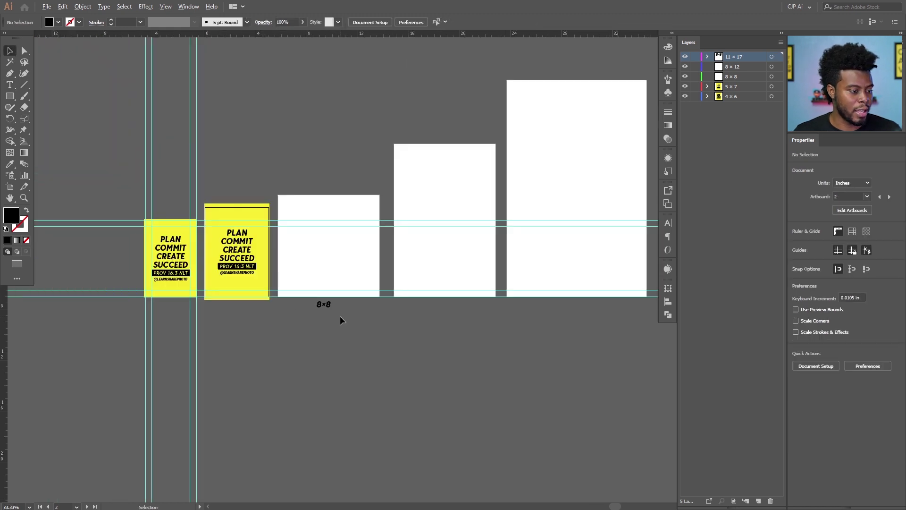
scroll(339, 317, "up", 1)
left_click(328, 319)
left_click_drag(334, 322, 386, 338)
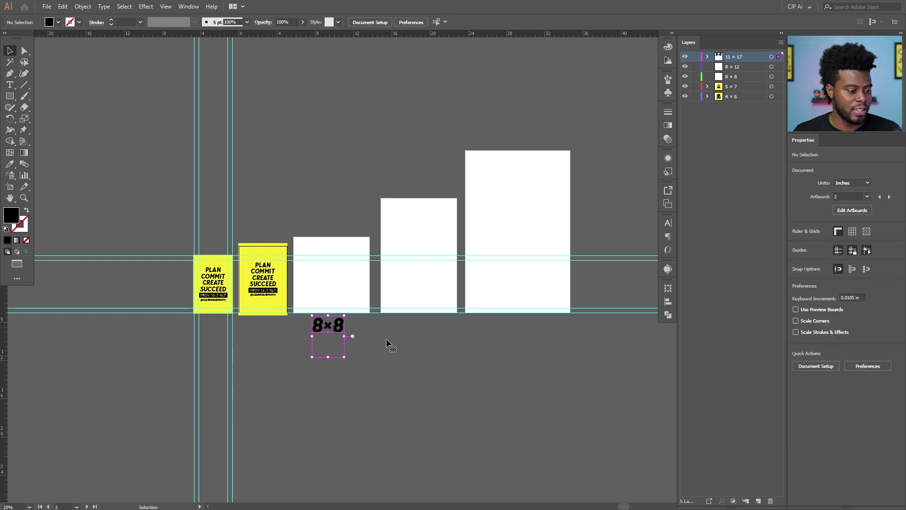
left_click(379, 335)
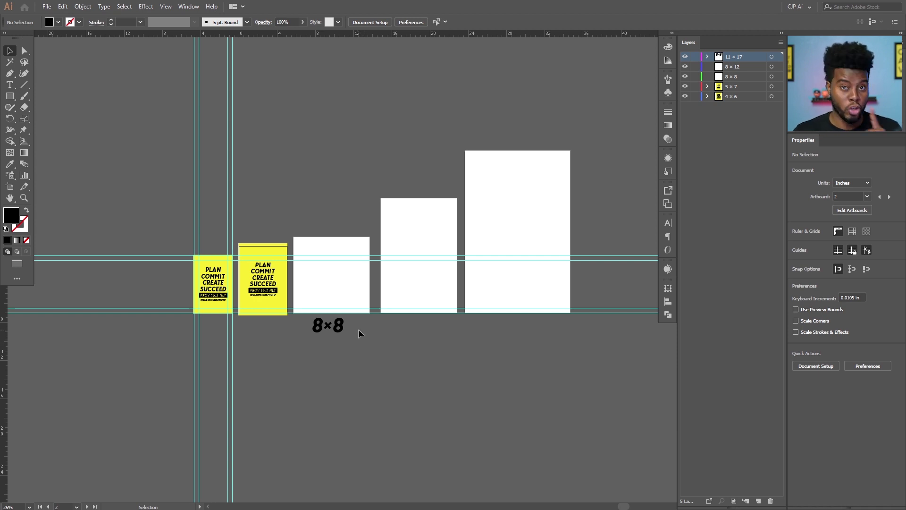
left_click_drag(400, 345, 301, 318)
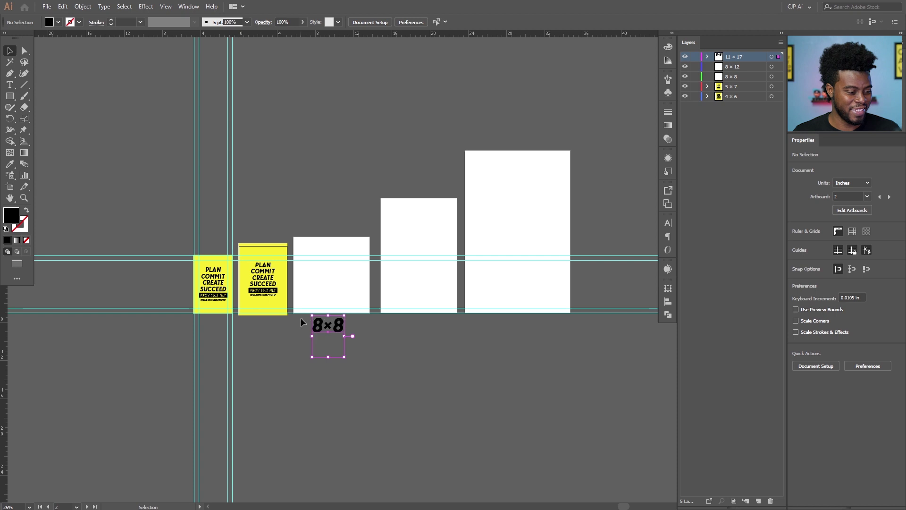
key("Delete")
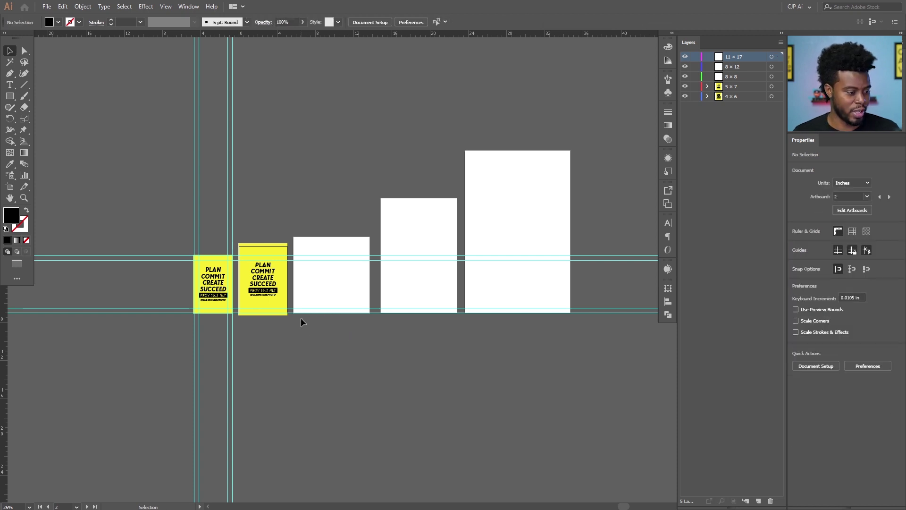
Copy all artwork of the 5 × 7 layer and paste it at the same coordinates on the third artboard in the 8 × 8 layer
scroll(344, 302, "up", 3, "alt")
scroll(344, 303, "left", 2)
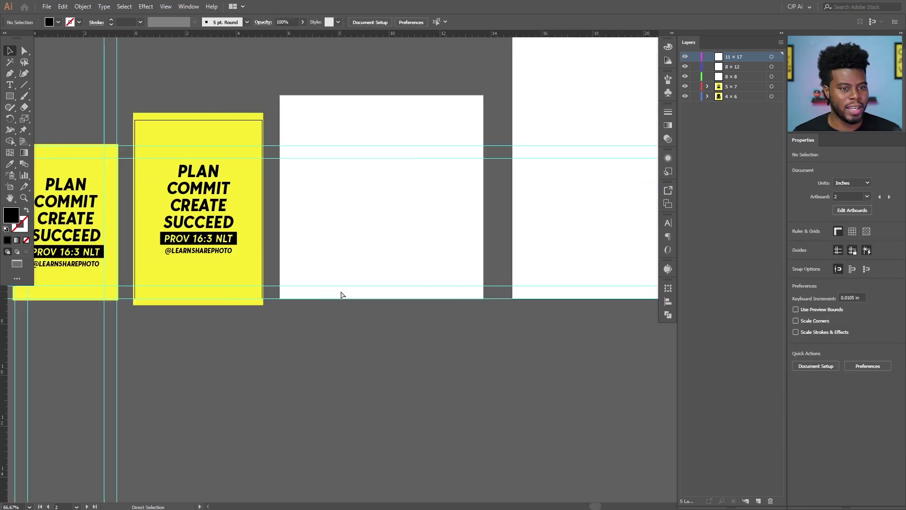
left_click(772, 87)
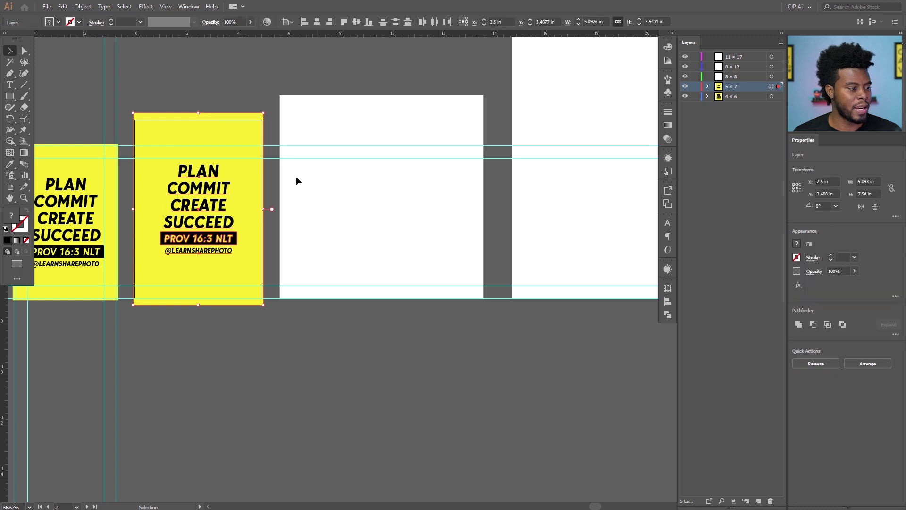
key("v")
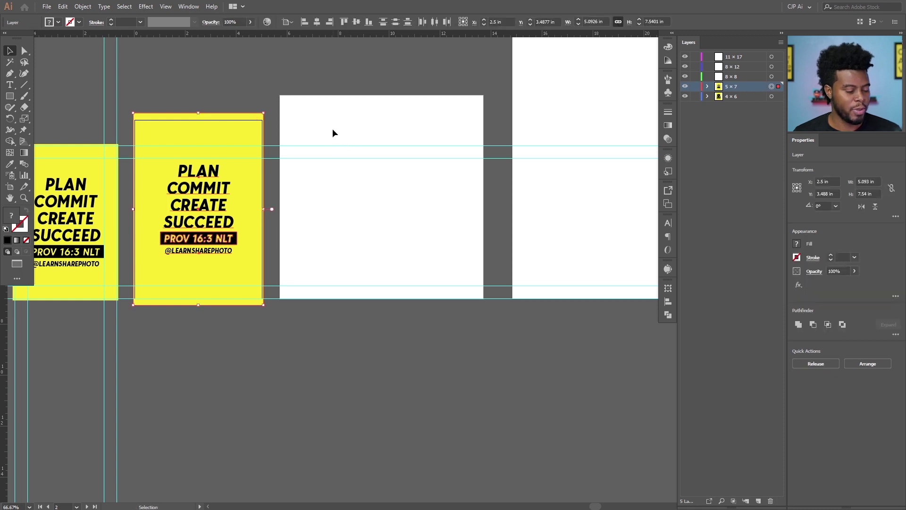
left_click(378, 195)
left_click(736, 80)
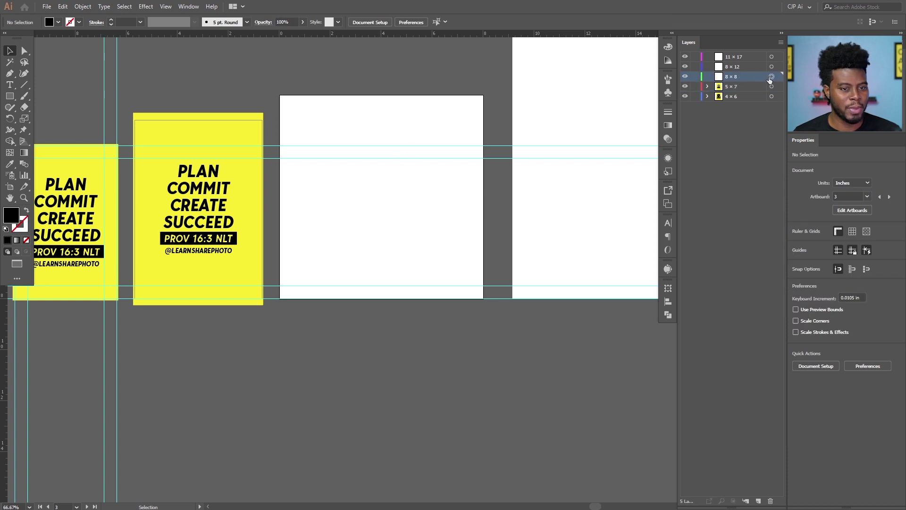
key("ctrl+shift+v")
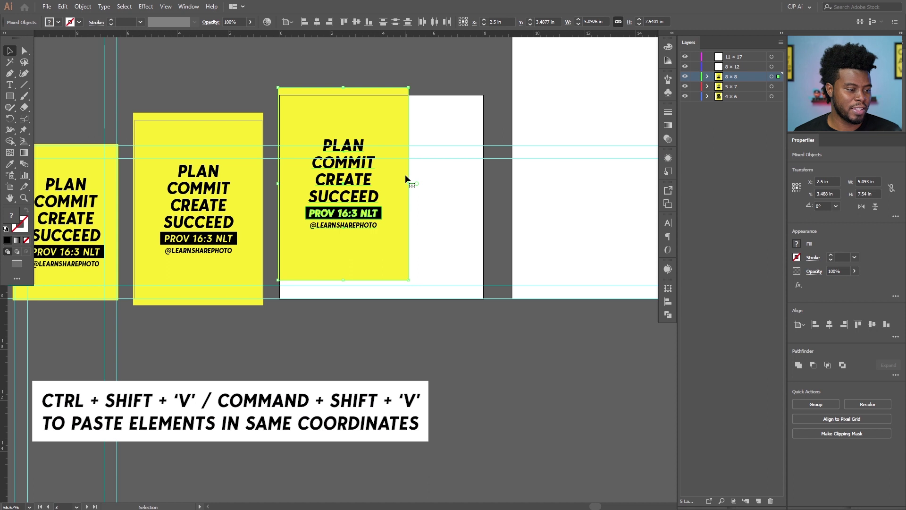
Centre the pasted design horizontally and vertically on the third artboard
left_click(317, 22)
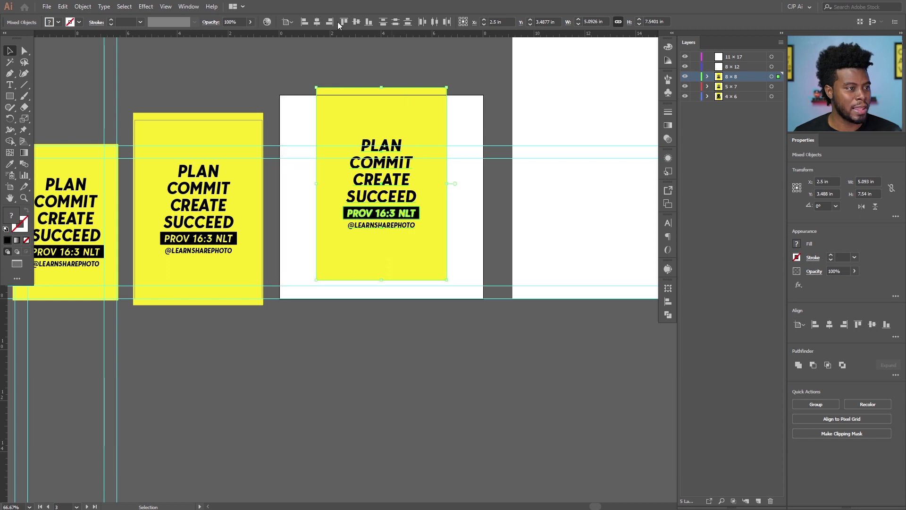
left_click(356, 21)
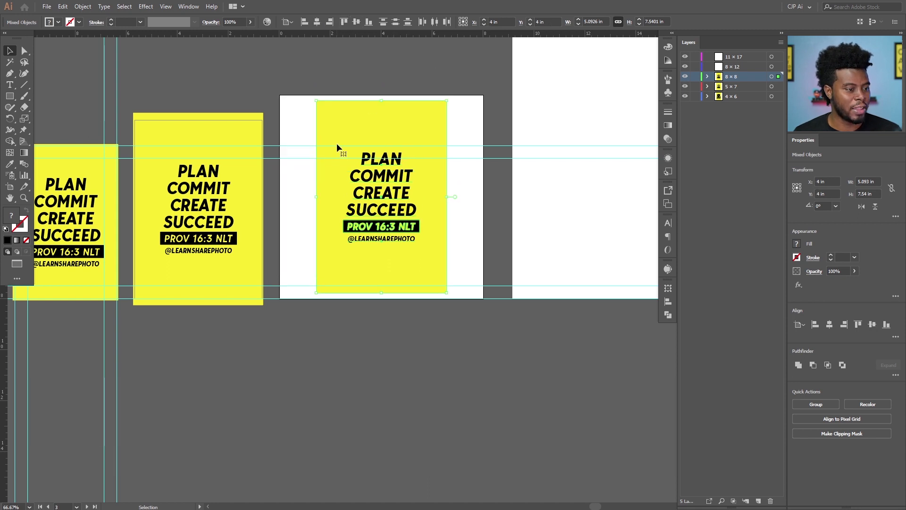
left_click(466, 222)
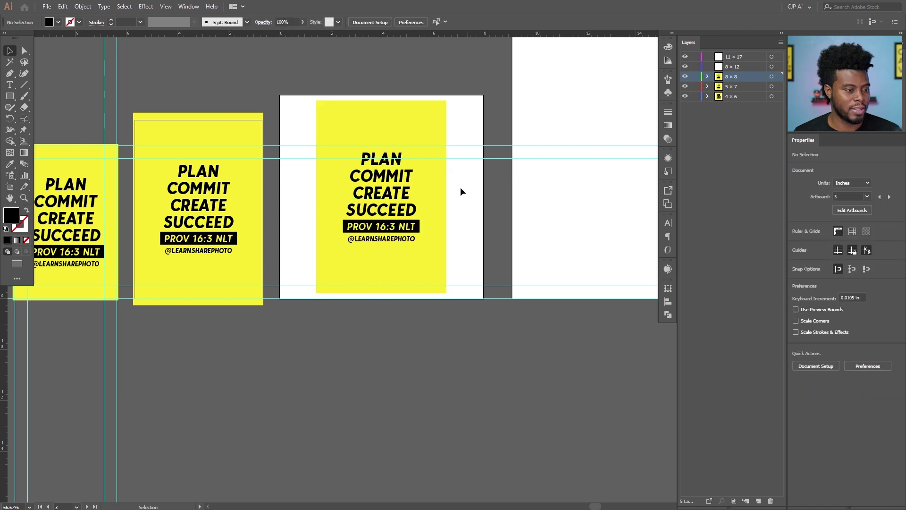
Stretch only the yellow rectangle to about 8.35 × 8.26 in, extending past all edges of the third artboard
left_click(428, 122)
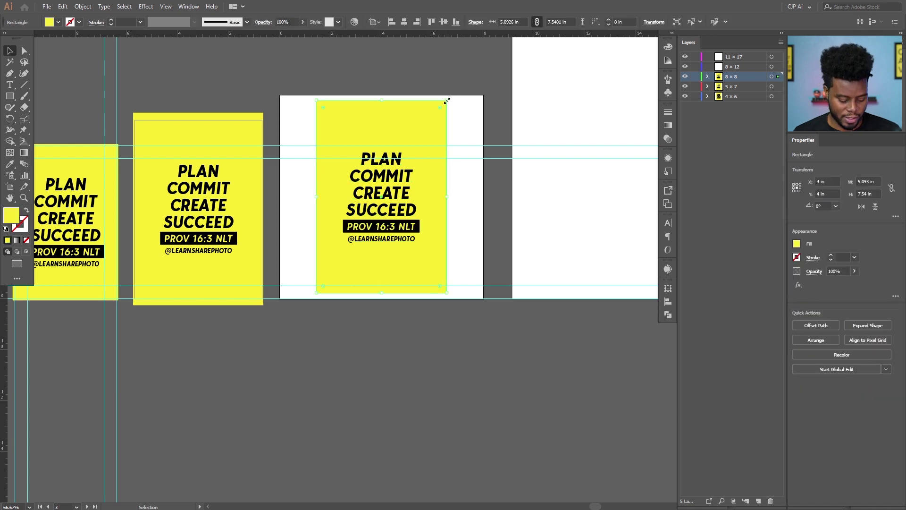
left_click_drag(447, 101, 491, 92)
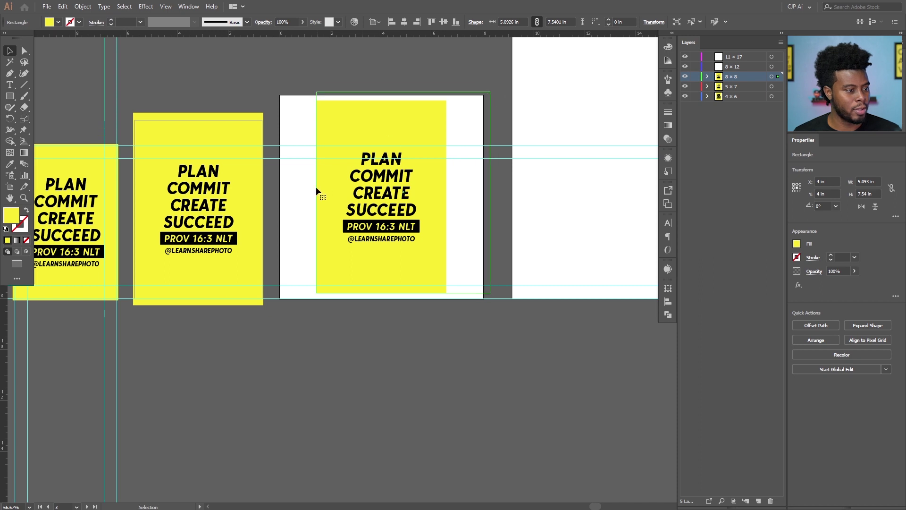
left_click_drag(317, 193, 277, 193)
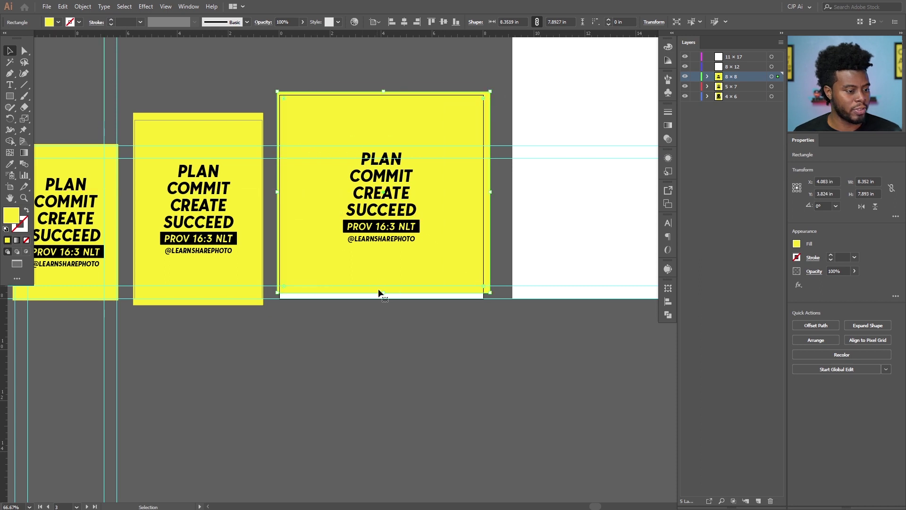
left_click_drag(385, 295, 383, 302)
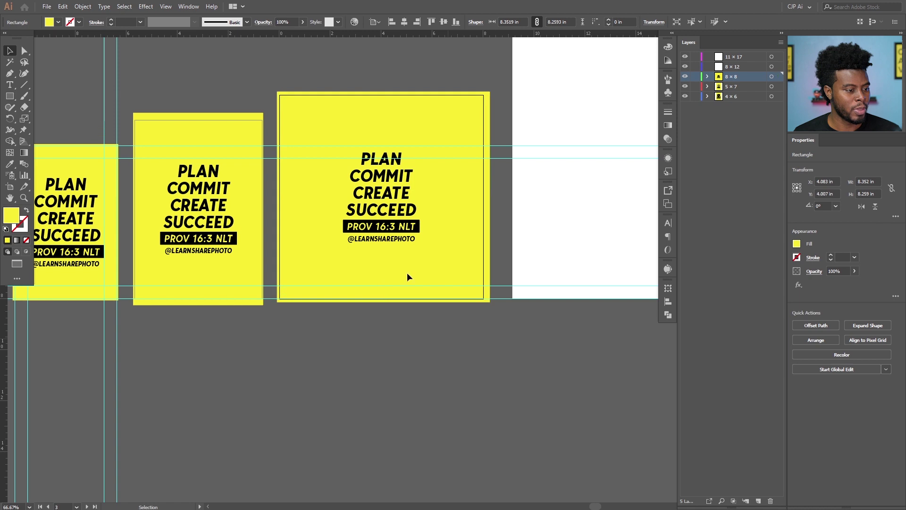
Try enlarging the text group on the third artboard from its centre to about 4.68 × 5.68 in, and undo the resize
left_click(405, 231)
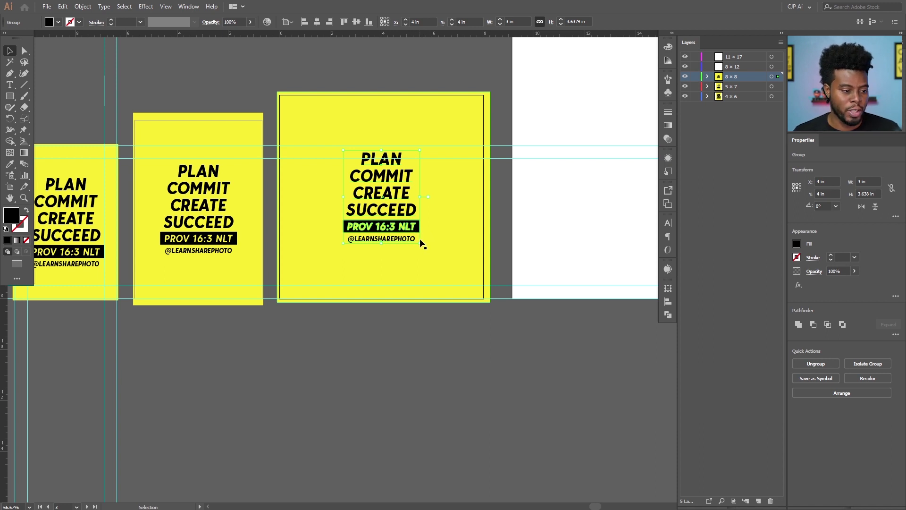
left_click_drag(419, 243, 442, 267)
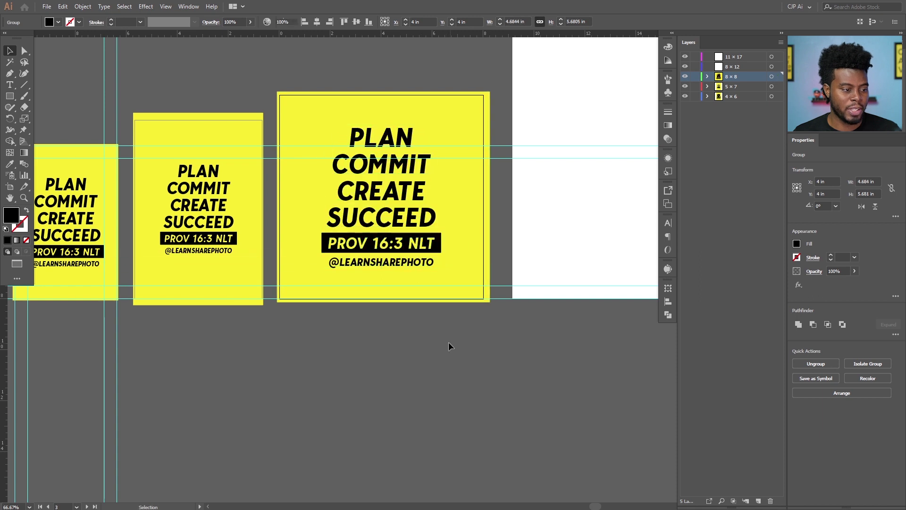
left_click(447, 338)
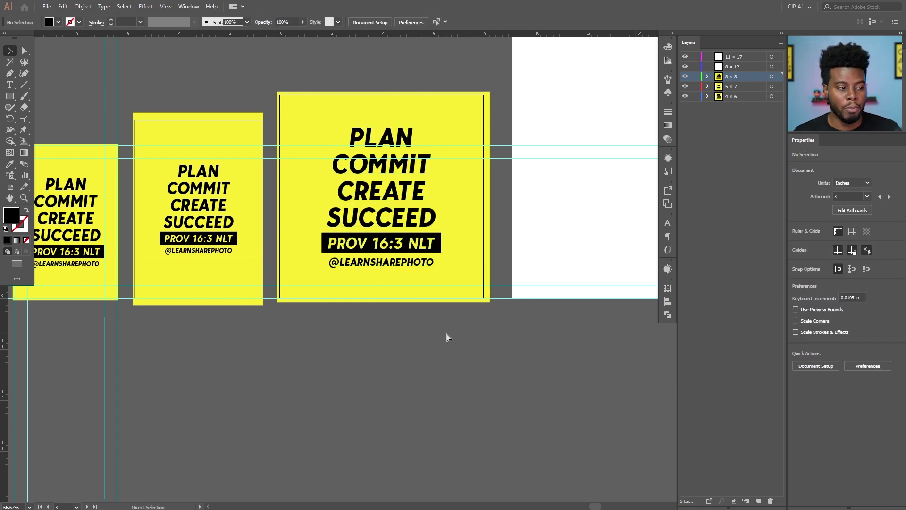
key("ctrl+z")
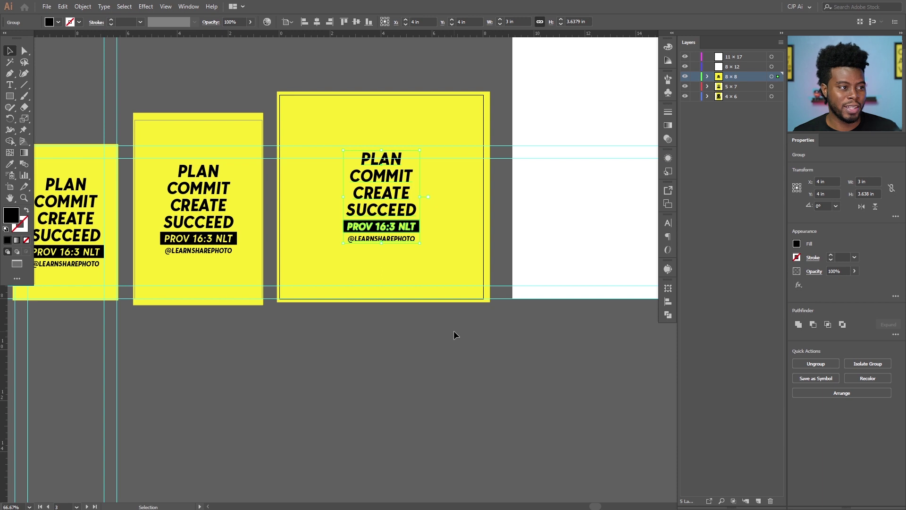
left_click(447, 241)
Paste the copied design onto the fourth artboard in the 8 × 12 layer and centre it horizontally and vertically
scroll(448, 246, "right", 1)
scroll(449, 246, "down", 1)
scroll(455, 231, "right", 5)
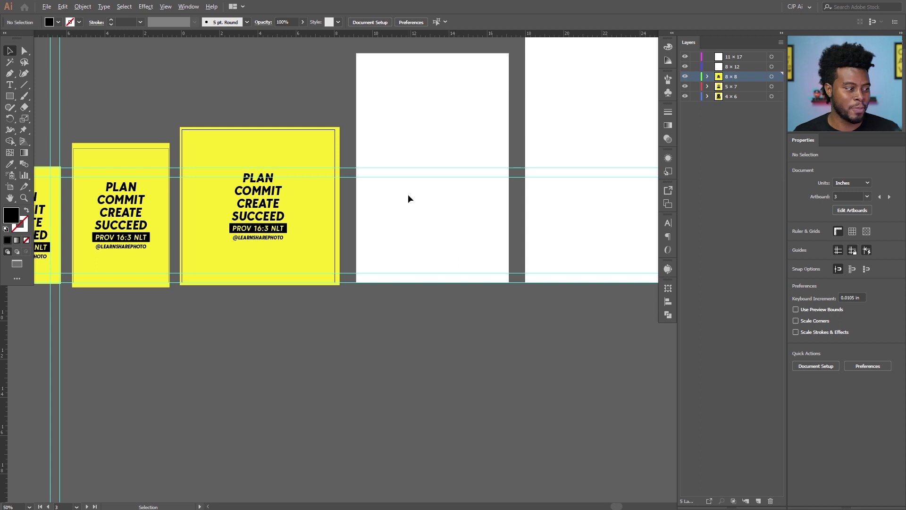
scroll(407, 195, "up", 1)
scroll(408, 194, "right", 1)
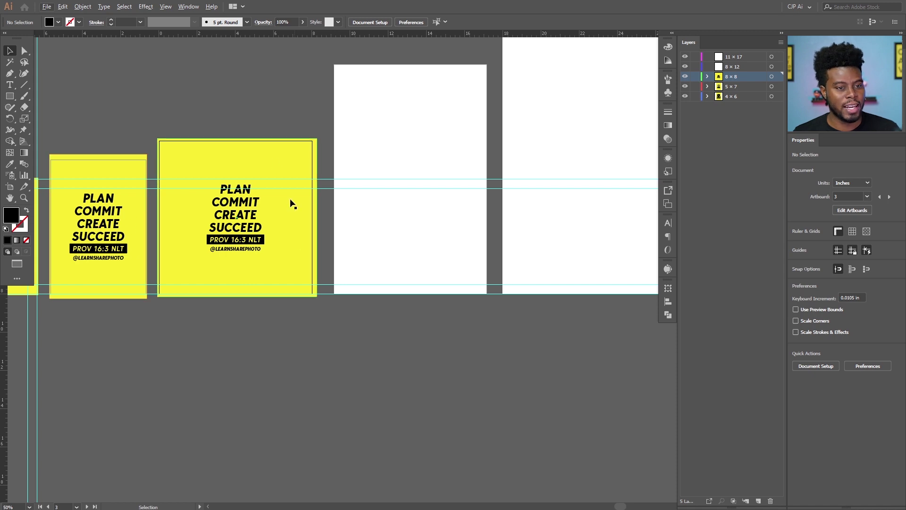
left_click(399, 148)
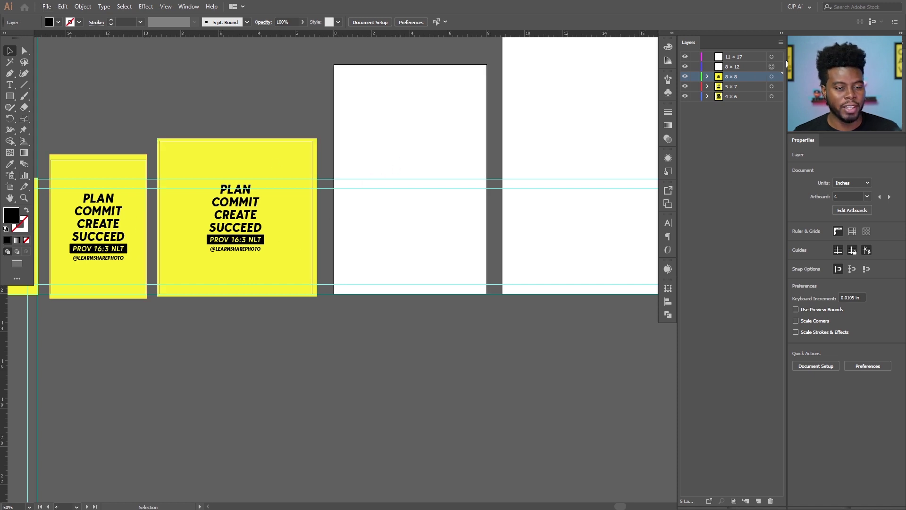
left_click(732, 67)
left_click(412, 147)
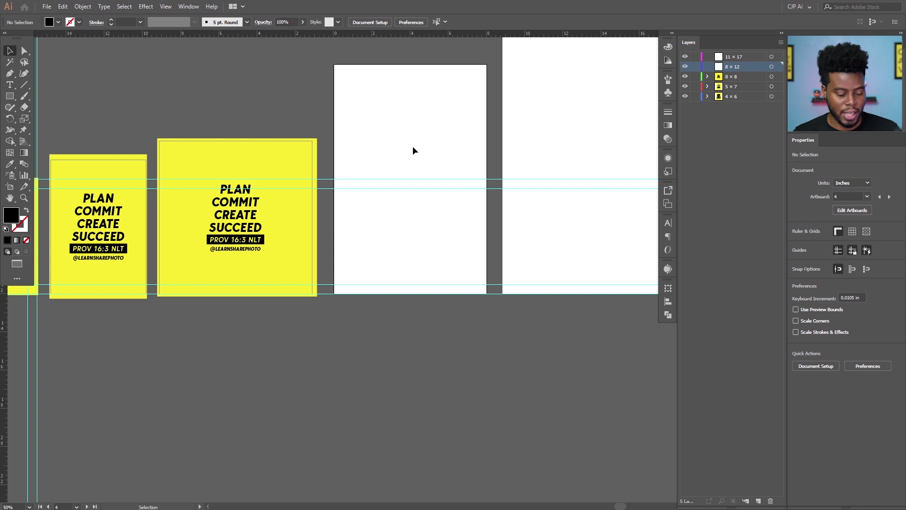
key("ctrl+shift+v")
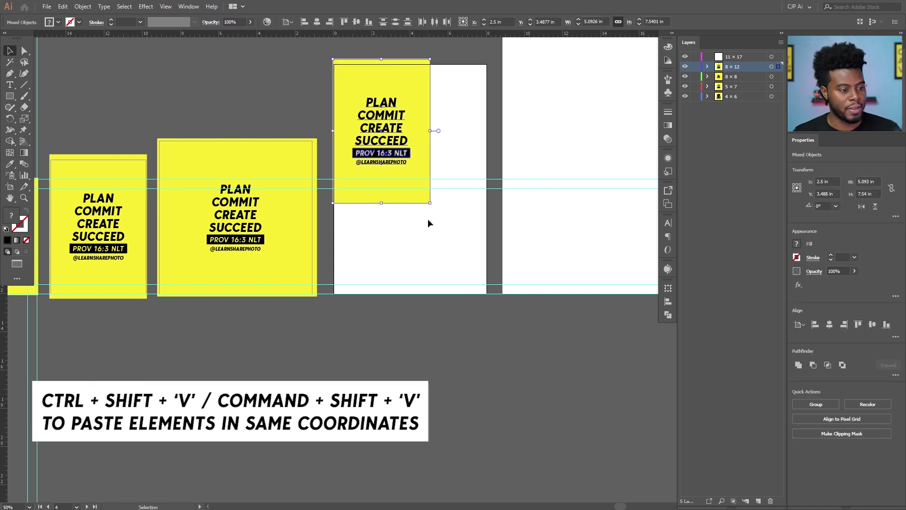
left_click(355, 22)
left_click(316, 21)
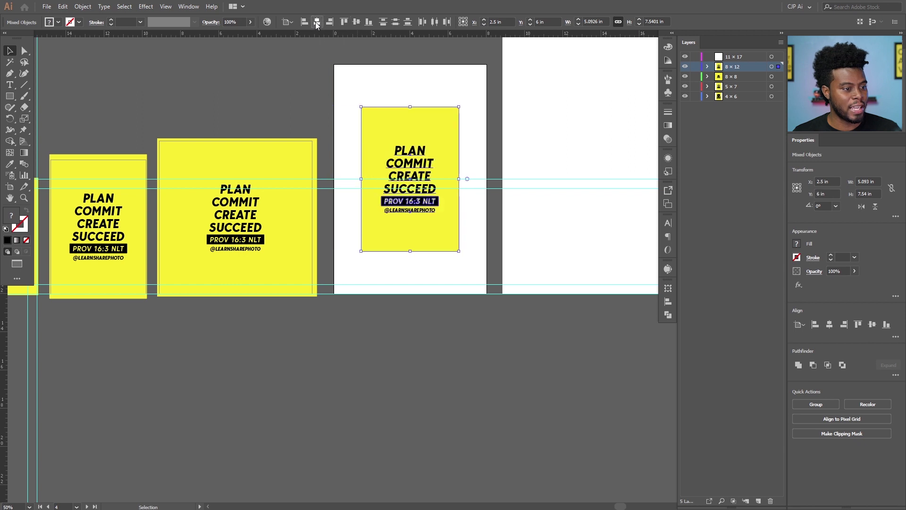
Stretch only the yellow rectangle on the fourth artboard from its centre until it extends slightly past all artboard edges
left_click(463, 107)
left_click(454, 113)
left_click_drag(457, 108, 490, 58)
left_click(472, 327)
Paste the copied design onto the fifth artboard in the 11 × 17 layer and centre it horizontally and vertically
scroll(419, 200, "right", 3)
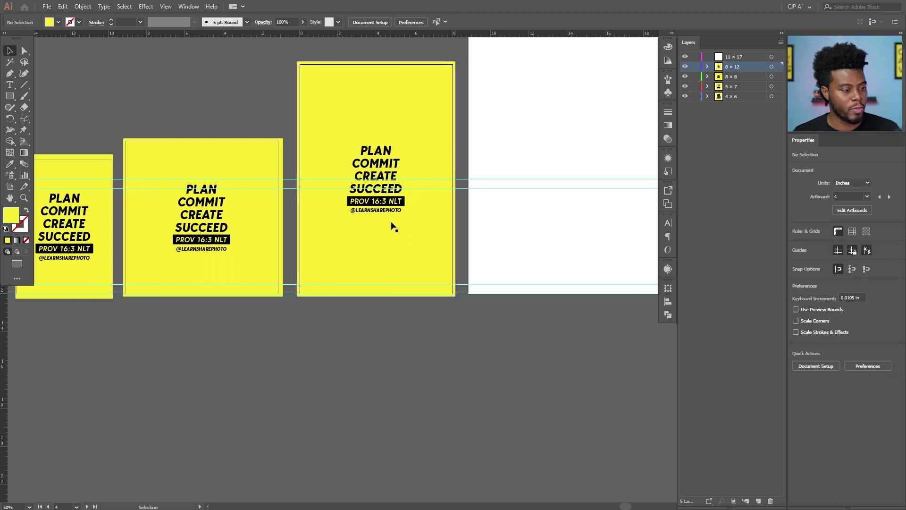
scroll(391, 222, "right", 8)
scroll(393, 207, "up", 6)
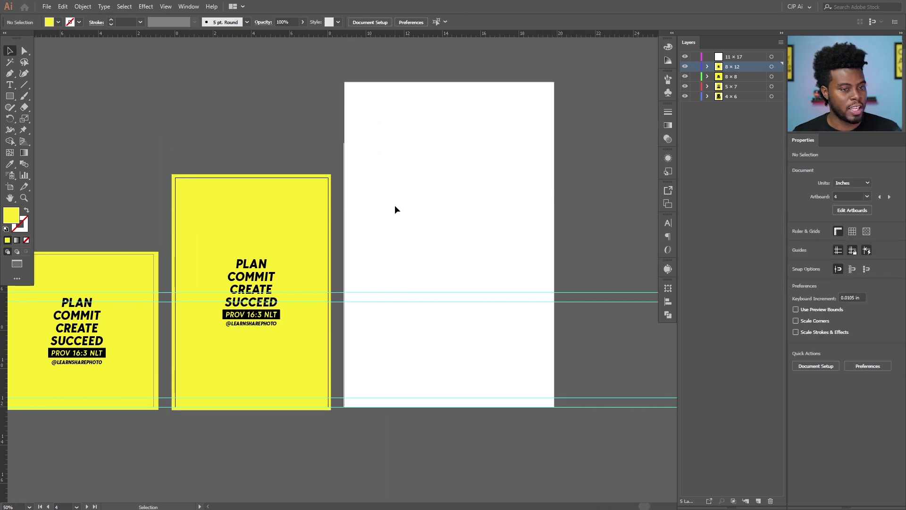
left_click(770, 57)
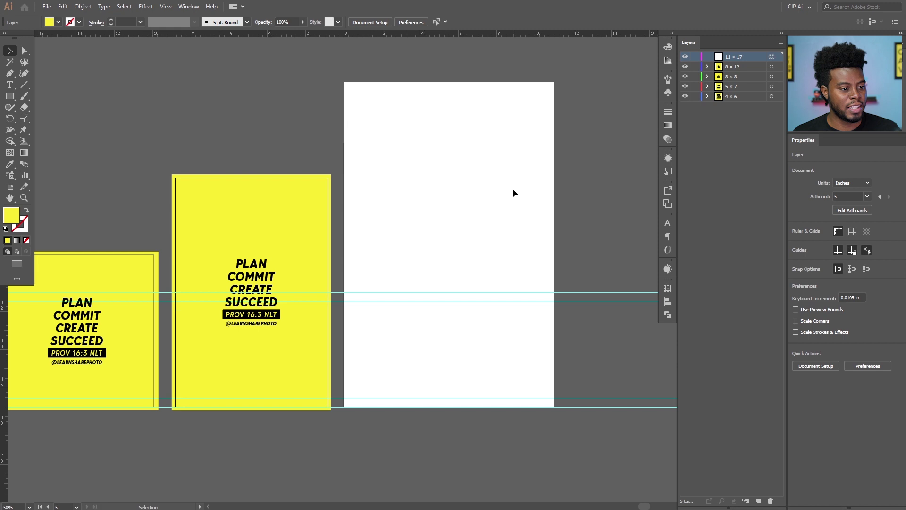
key("ctrl+shift+v")
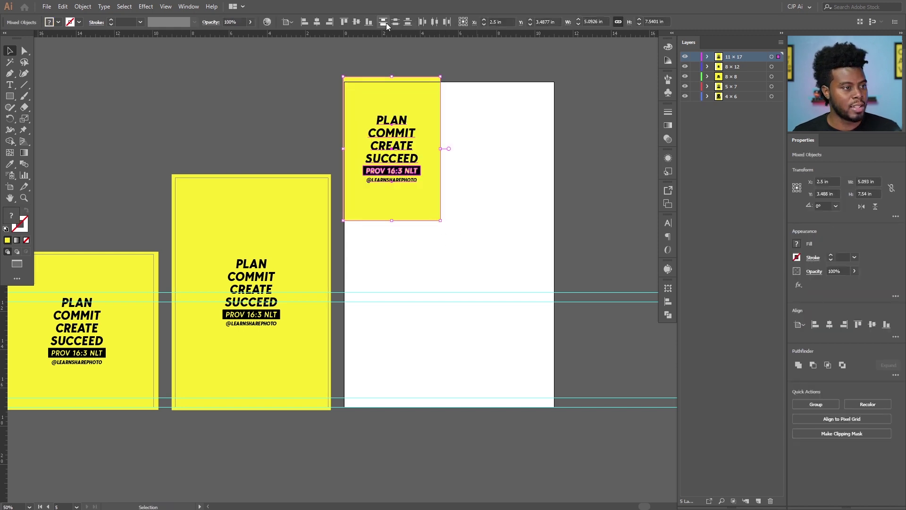
left_click(356, 22)
left_click(317, 21)
Stretch only the yellow rectangle on the fifth artboard until it extends slightly past all artboard edges
left_click(510, 177)
left_click(492, 176)
left_click_drag(497, 173, 560, 81)
left_click_drag(338, 246, 342, 245)
left_click(573, 247)
Compare the size and placement of the text group across all five artboards
scroll(466, 240, "down", 2)
scroll(496, 252, "left", 3)
scroll(504, 257, "up", 1)
scroll(506, 276, "left", 2)
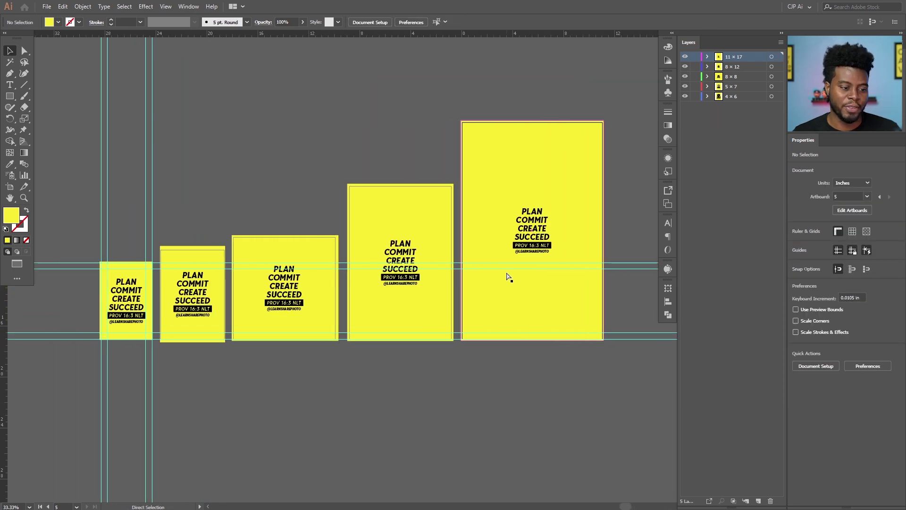
left_click(538, 233)
scroll(561, 241, "up", 2)
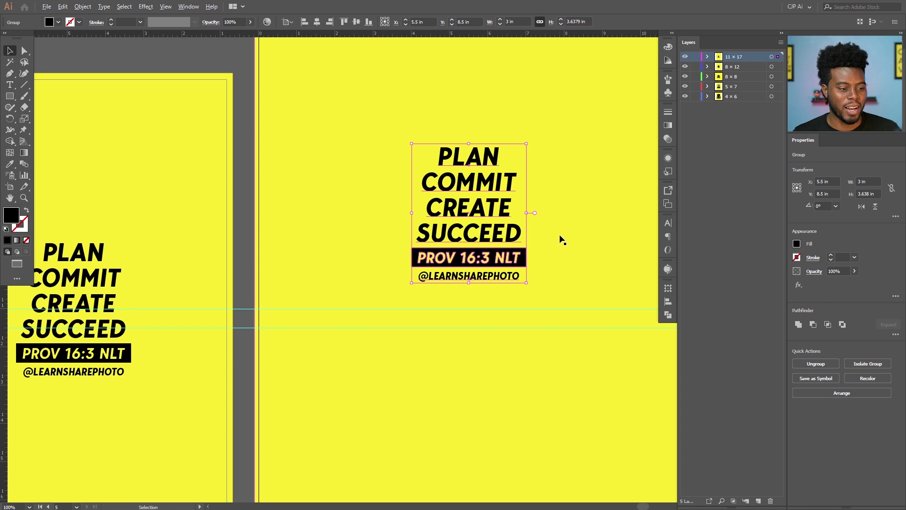
scroll(539, 198, "up", 2)
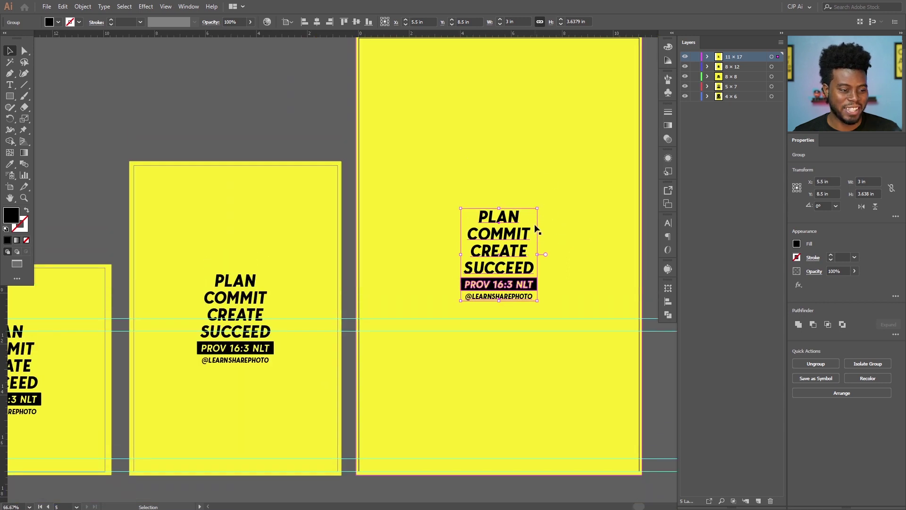
scroll(549, 198, "up", 1)
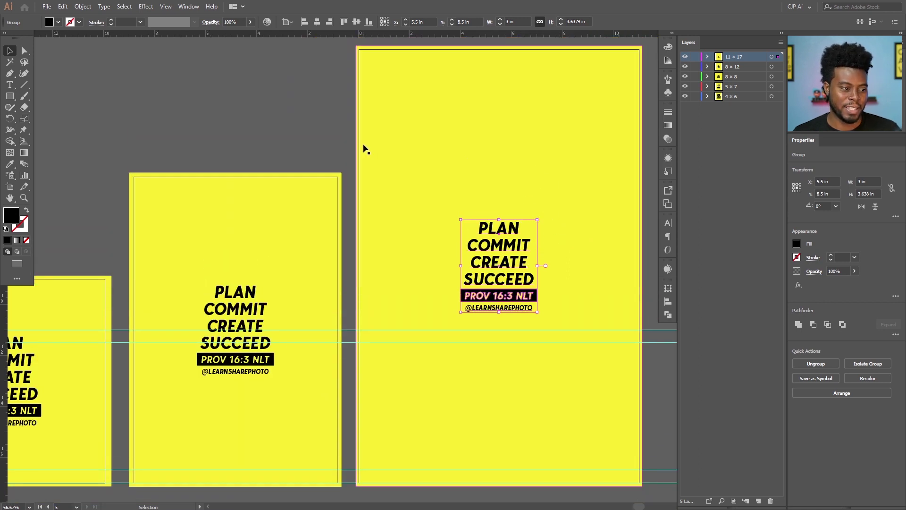
left_click(328, 153)
scroll(354, 180, "down", 1)
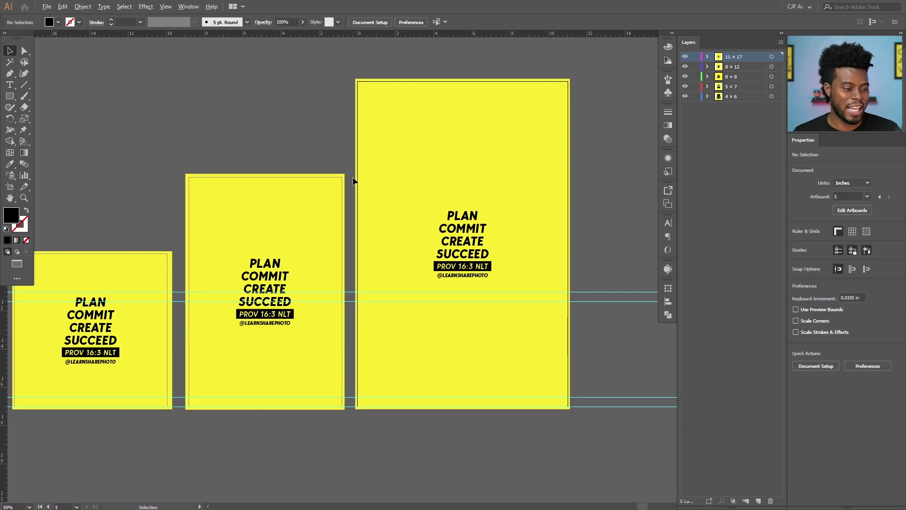
scroll(350, 177, "down", 1)
scroll(353, 174, "left", 5)
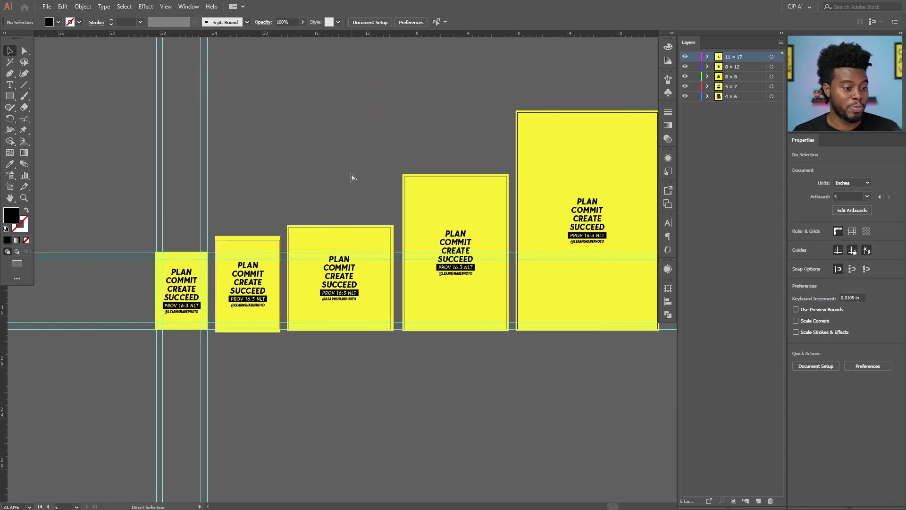
scroll(378, 182, "right", 3)
left_click(133, 284)
left_click(201, 284)
left_click(283, 286)
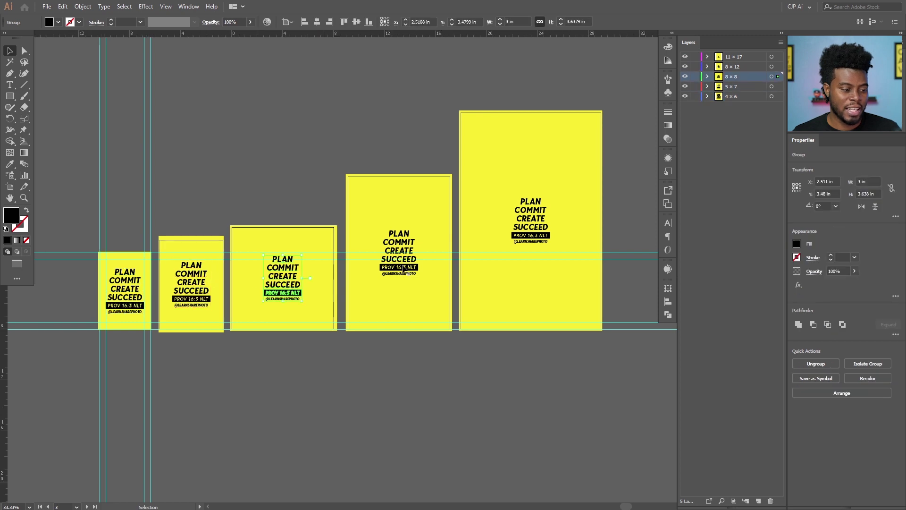
left_click(413, 269)
left_click(482, 393)
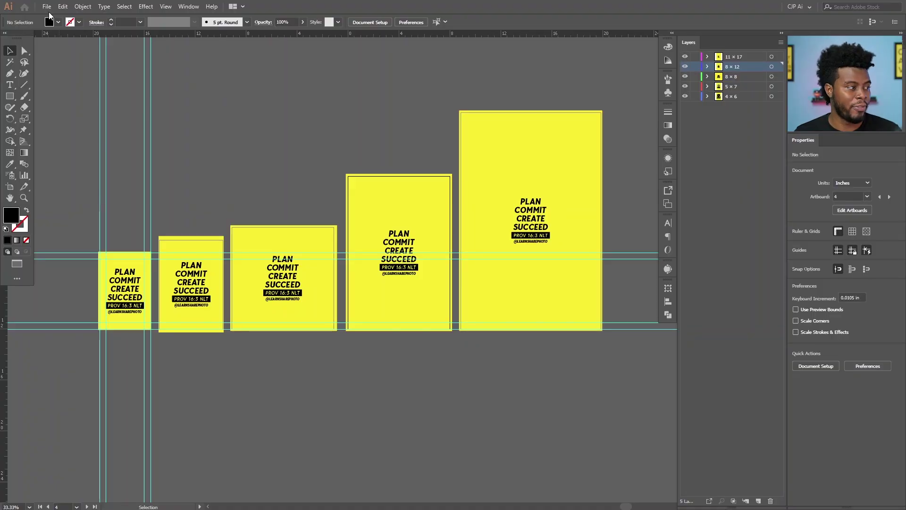
Set up an export of the document as PNG files, using artboards with the All option
left_click(47, 7)
mouse_move(131, 171)
left_click(208, 182)
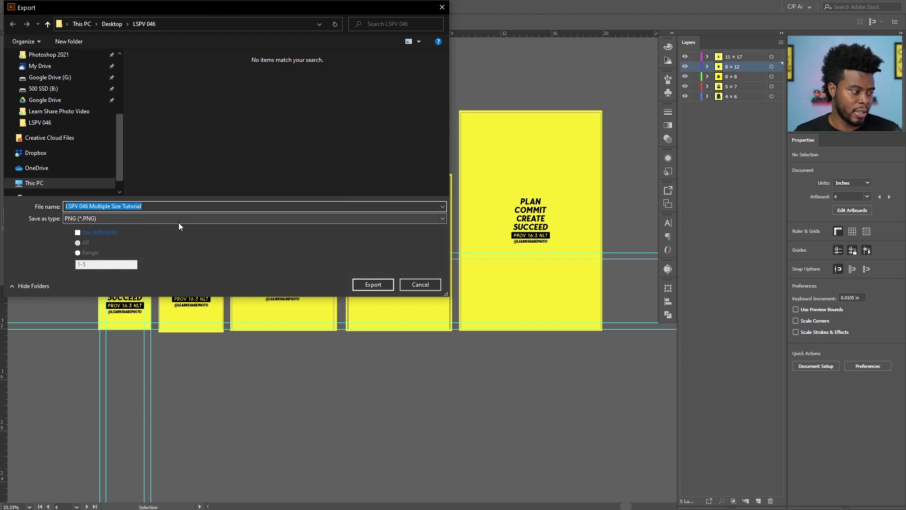
left_click(78, 233)
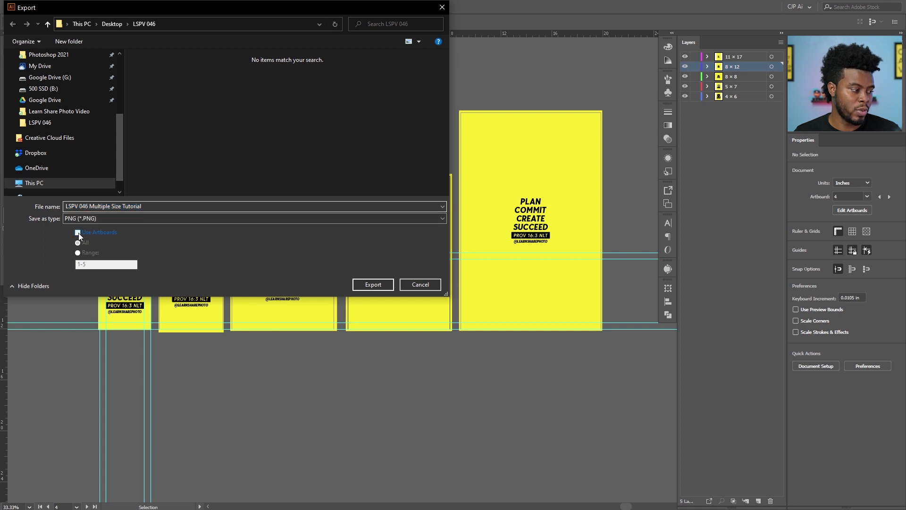
left_click(78, 253)
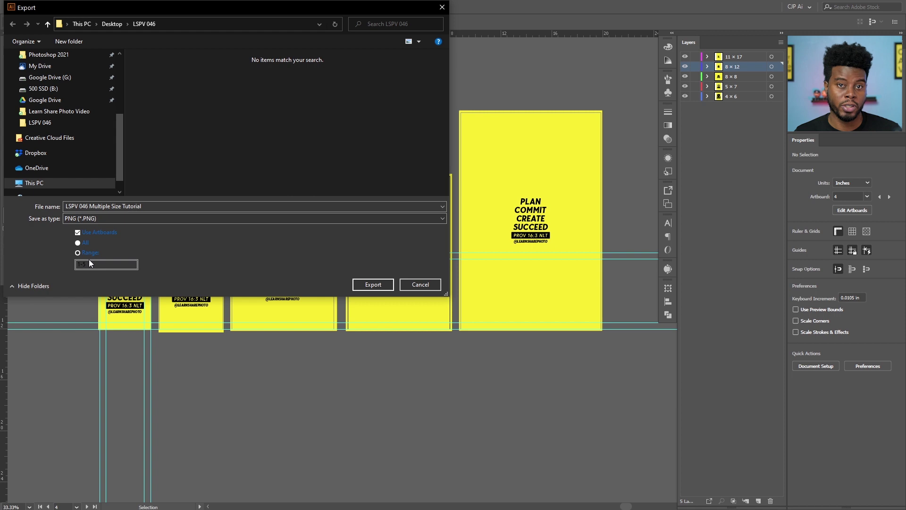
left_click(78, 243)
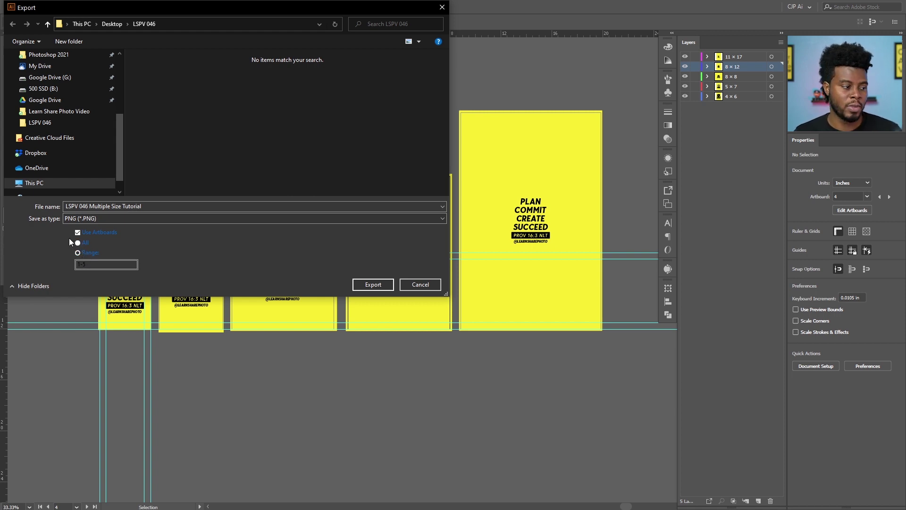
left_click(86, 244)
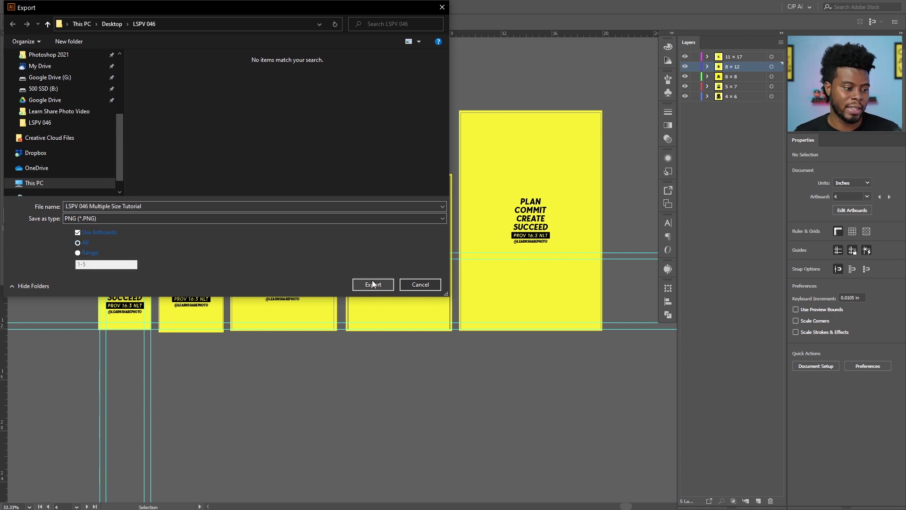
Keep the file name LSPV 046 Multiple Size Tutorial and export at High (300 ppi) resolution with a transparent background
left_click(99, 206)
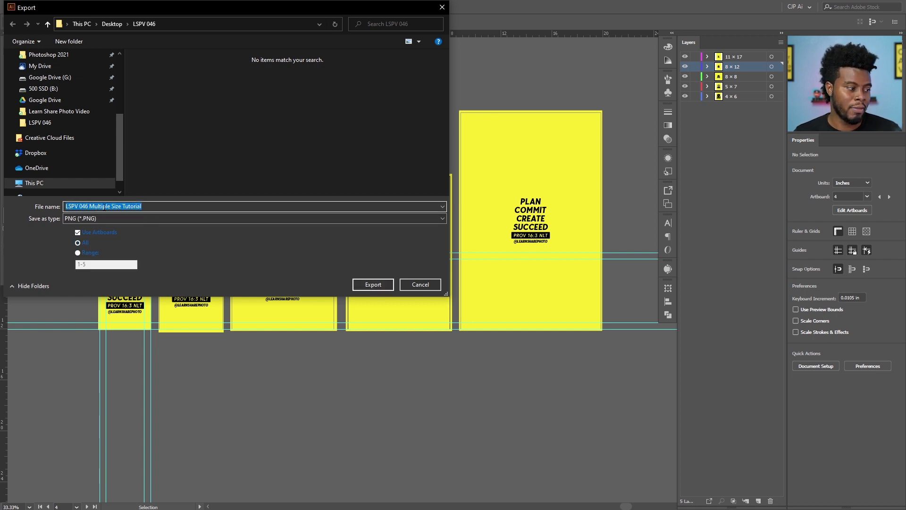
left_click(103, 206)
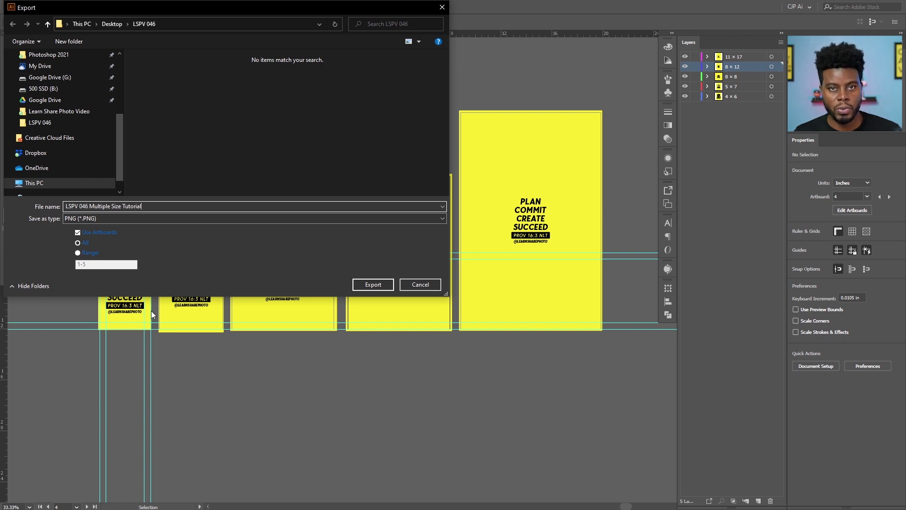
left_click(358, 284)
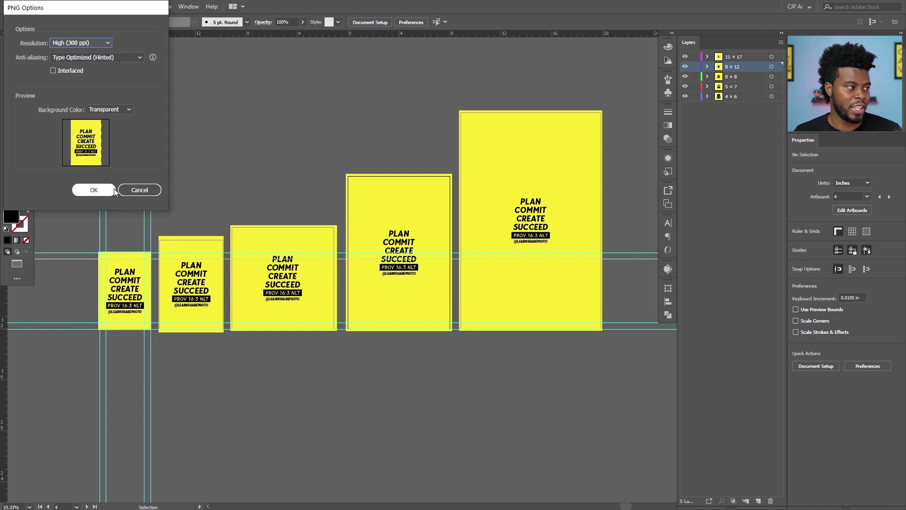
left_click(88, 186)
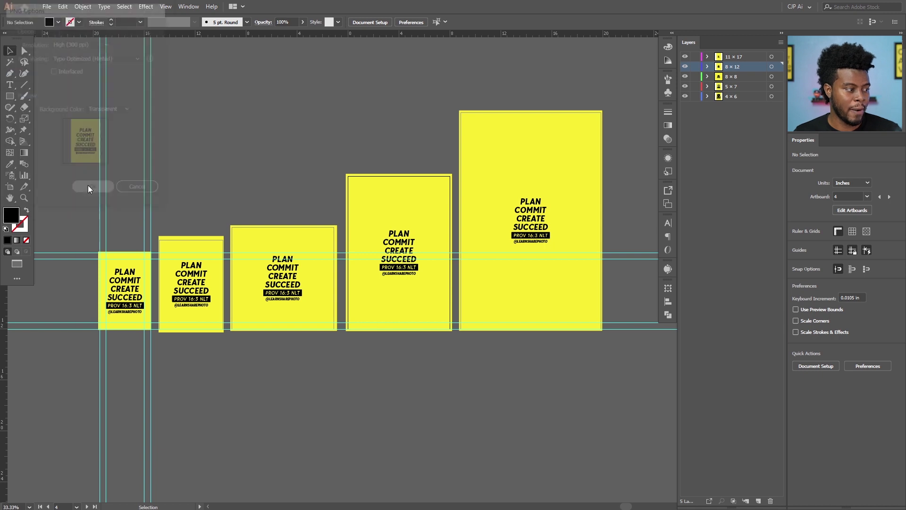